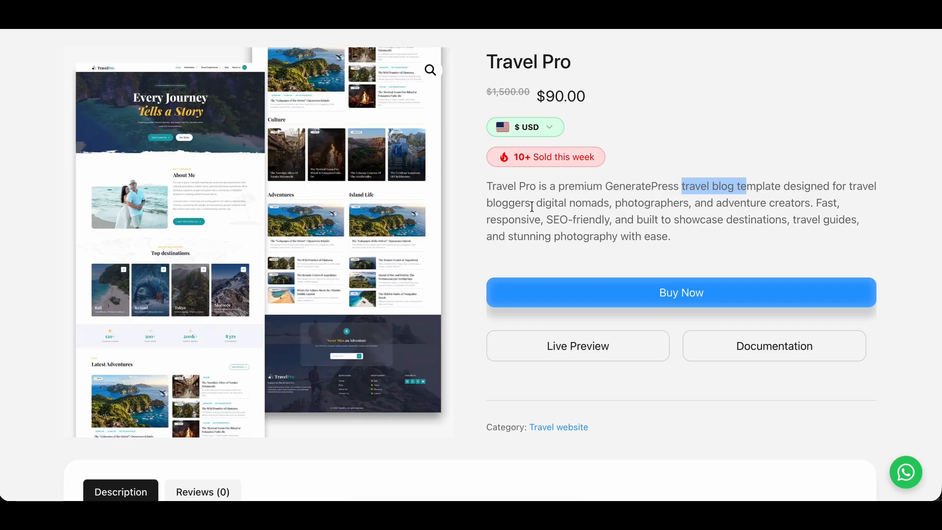
# Read the Travel Pro template's product description and open its live preview
pyautogui.moveTo(537, 203); pyautogui.dragTo(676, 207)
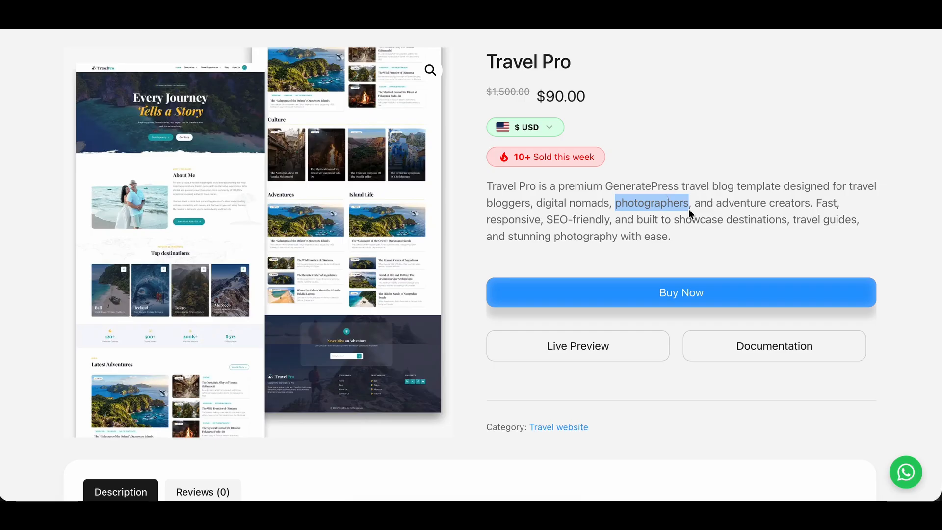
pyautogui.scroll(-2, 688, 211)
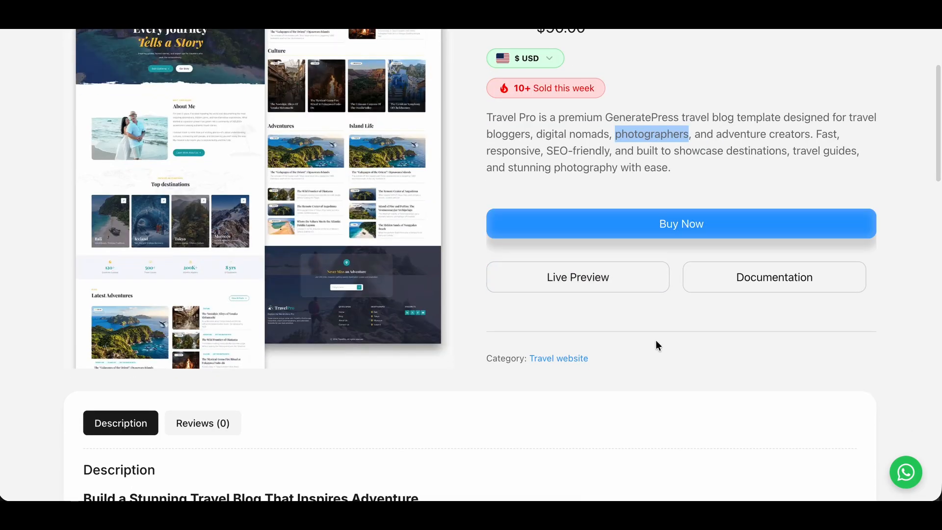
pyautogui.scroll(1, 656, 342)
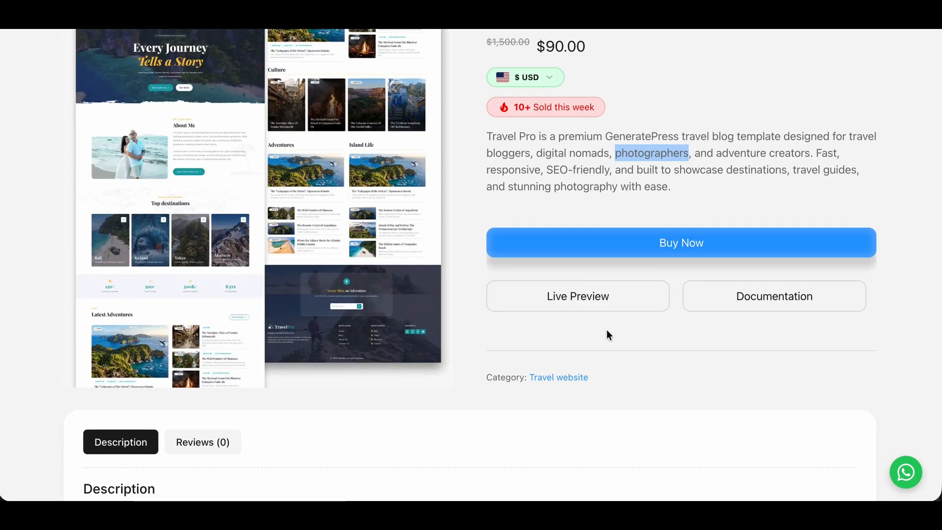
pyautogui.scroll(1, 608, 331)
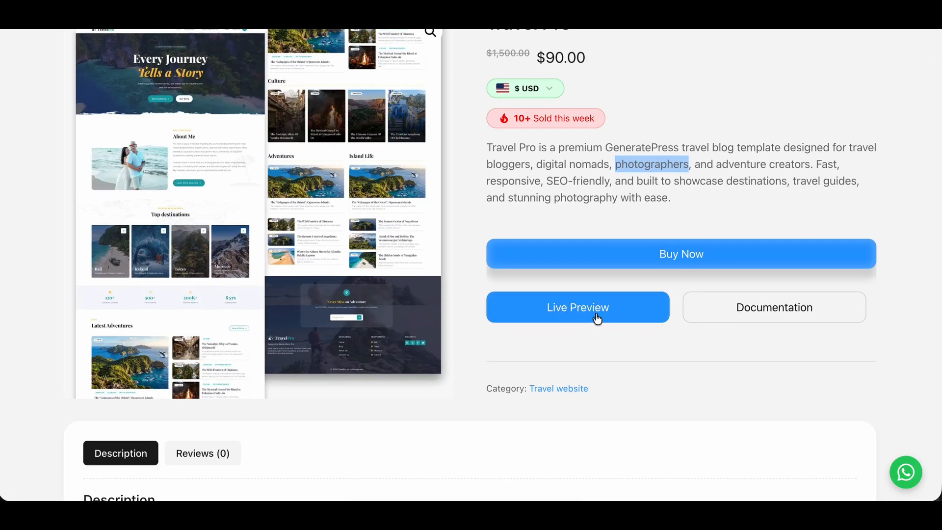
pyautogui.click(595, 316)
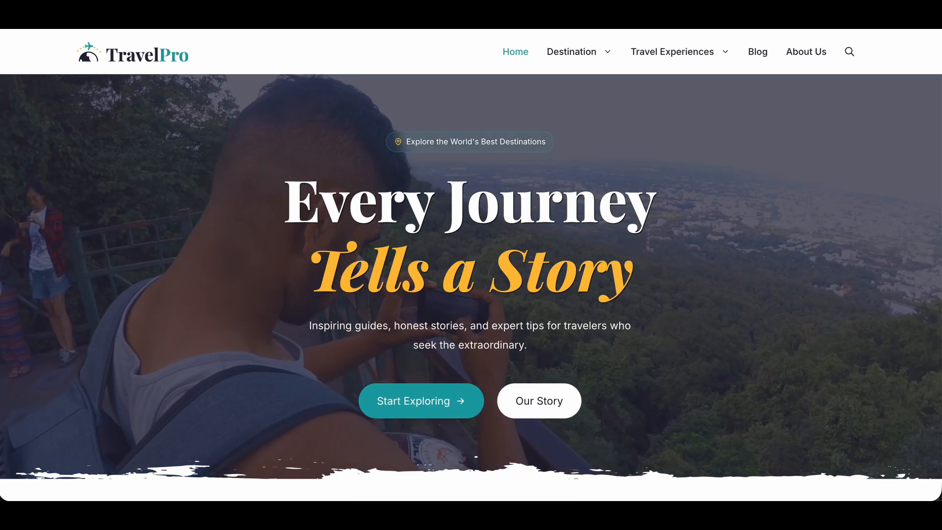
# Look through the demo home page from the hero banner and About Me section to the destination cards
pyautogui.press('super+w')
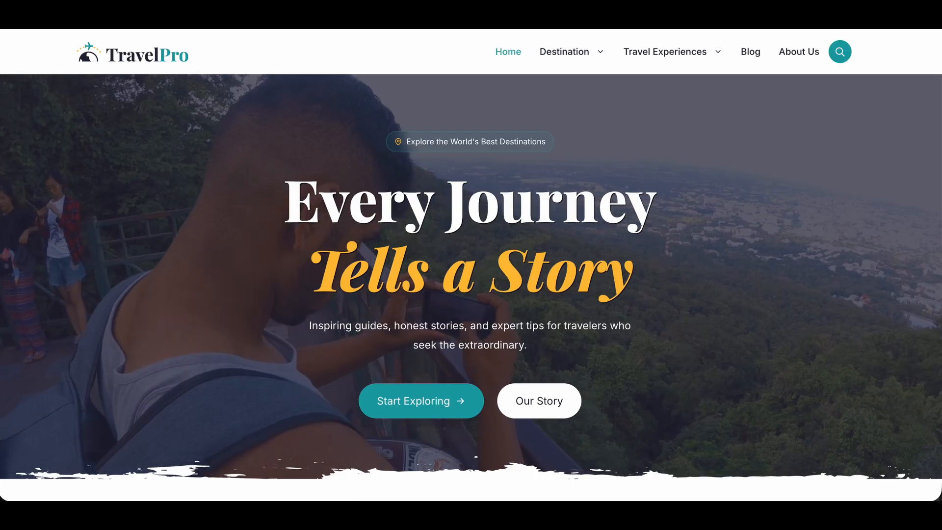
pyautogui.scroll(-1, 397, 239)
pyautogui.scroll(1, 397, 240)
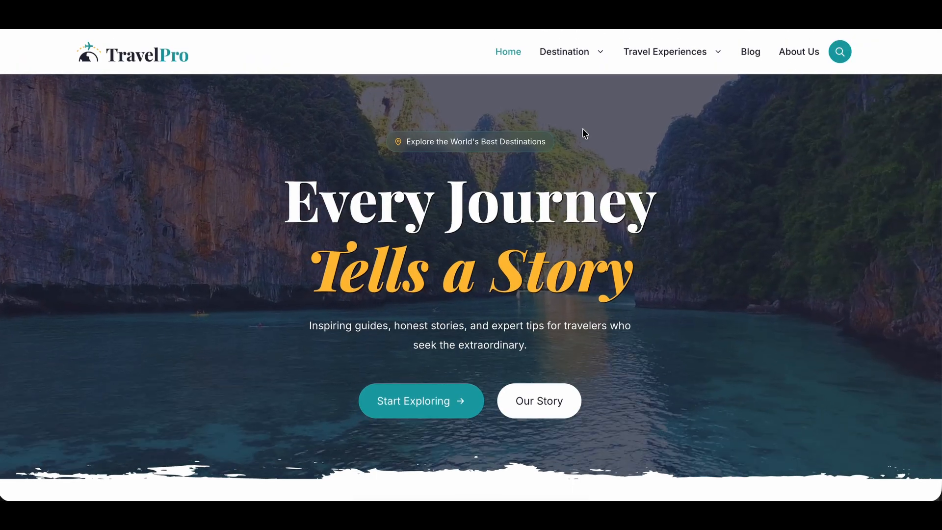
pyautogui.scroll(-2, 568, 289)
pyautogui.scroll(-5, 568, 289)
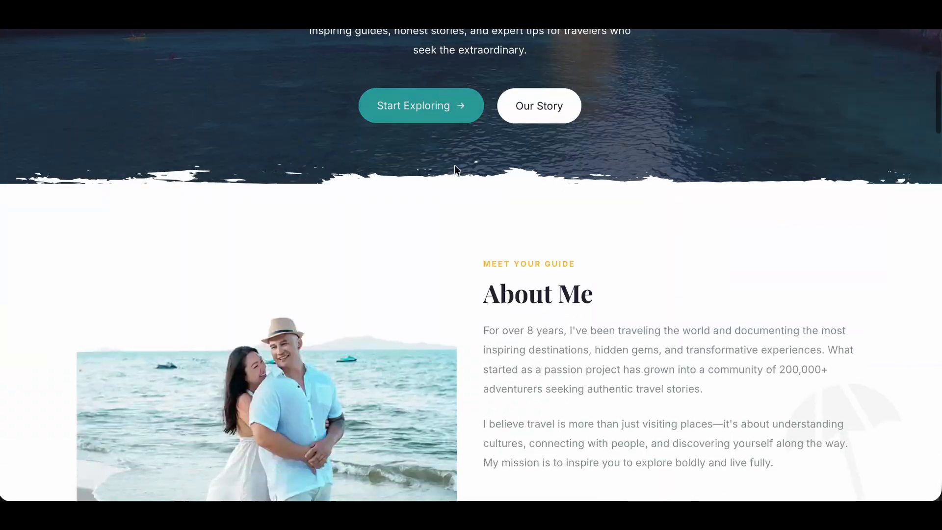
pyautogui.scroll(-10, 503, 330)
pyautogui.scroll(-1, 504, 333)
pyautogui.moveTo(370, 206); pyautogui.dragTo(662, 225)
pyautogui.scroll(-1, 663, 228)
pyautogui.scroll(-5, 663, 227)
pyautogui.click(265, 175)
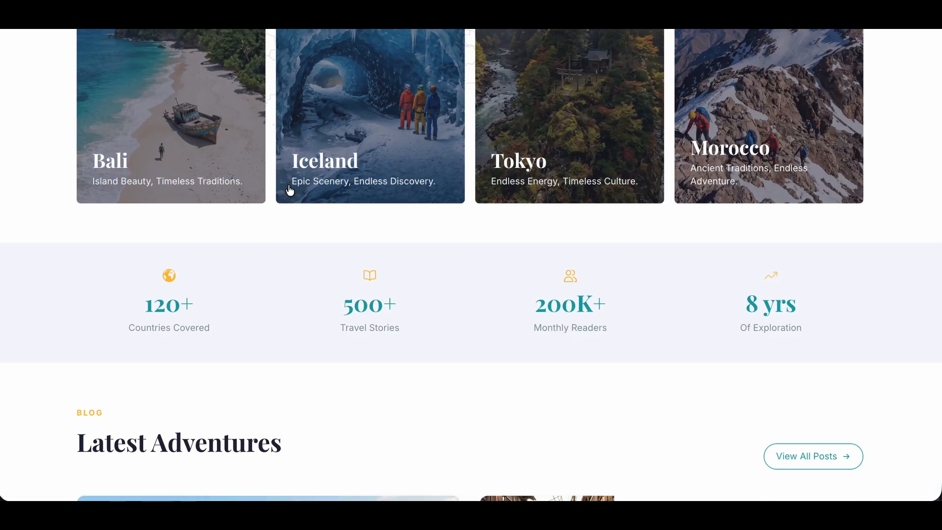
# Examine the home page's post sections: Latest Adventures, Culture, Adventures and Island Life
pyautogui.scroll(-3, 452, 352)
pyautogui.scroll(-4, 451, 352)
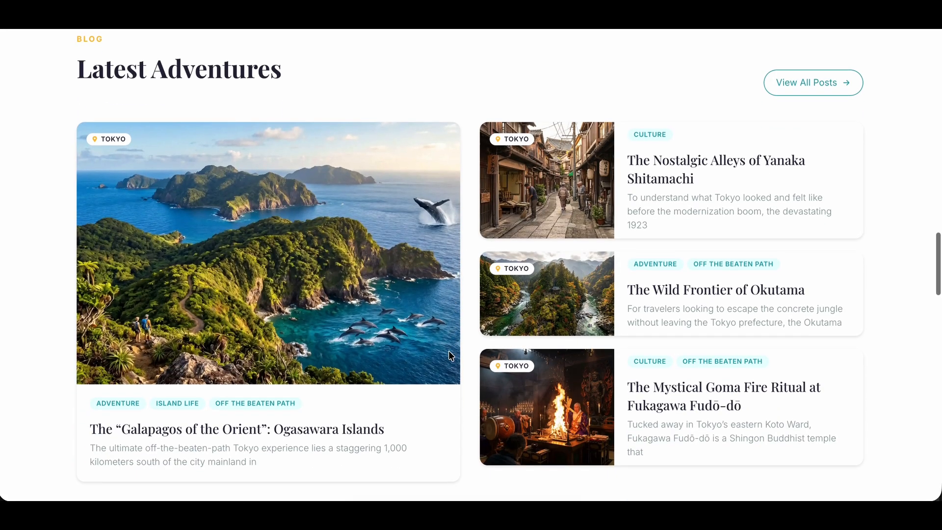
pyautogui.moveTo(168, 76); pyautogui.dragTo(327, 69)
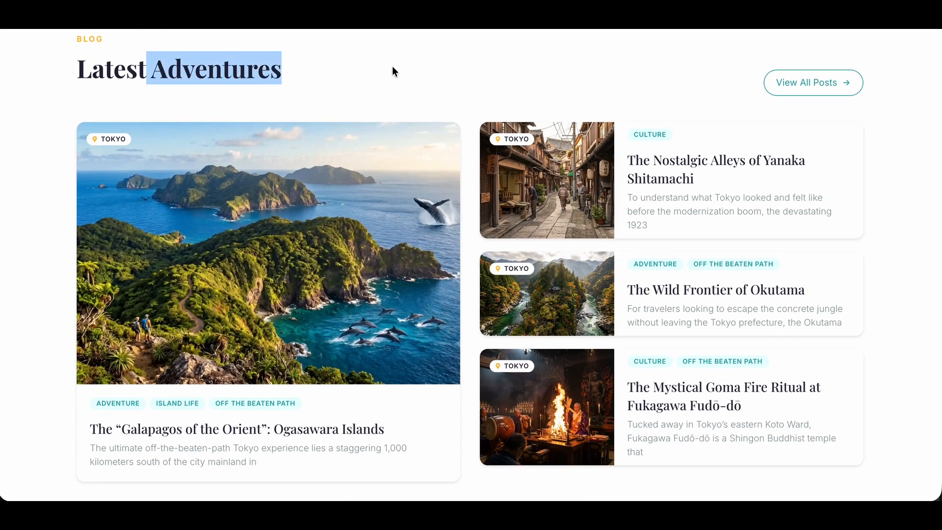
pyautogui.scroll(-7, 392, 71)
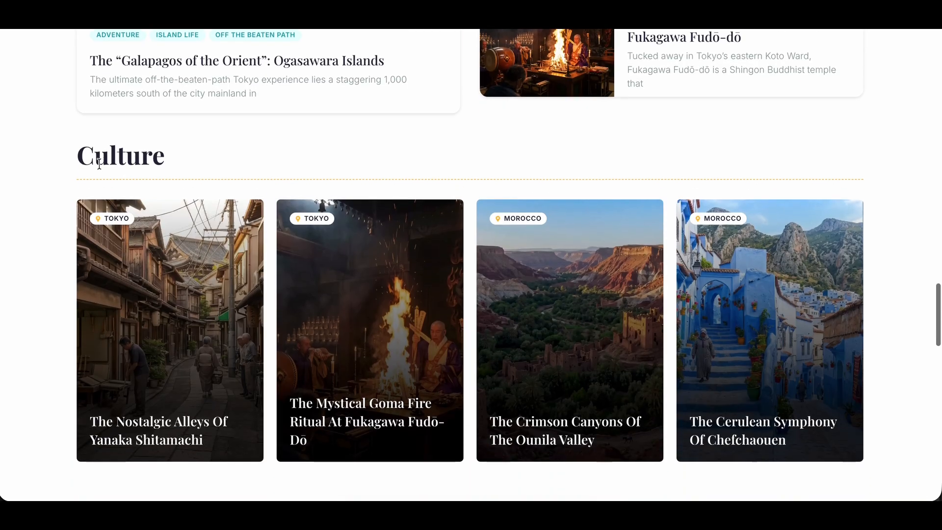
pyautogui.moveTo(99, 163); pyautogui.dragTo(281, 165)
pyautogui.click(281, 165)
pyautogui.moveTo(114, 155); pyautogui.dragTo(214, 156)
pyautogui.scroll(-5, 214, 155)
pyautogui.moveTo(214, 269); pyautogui.dragTo(67, 278)
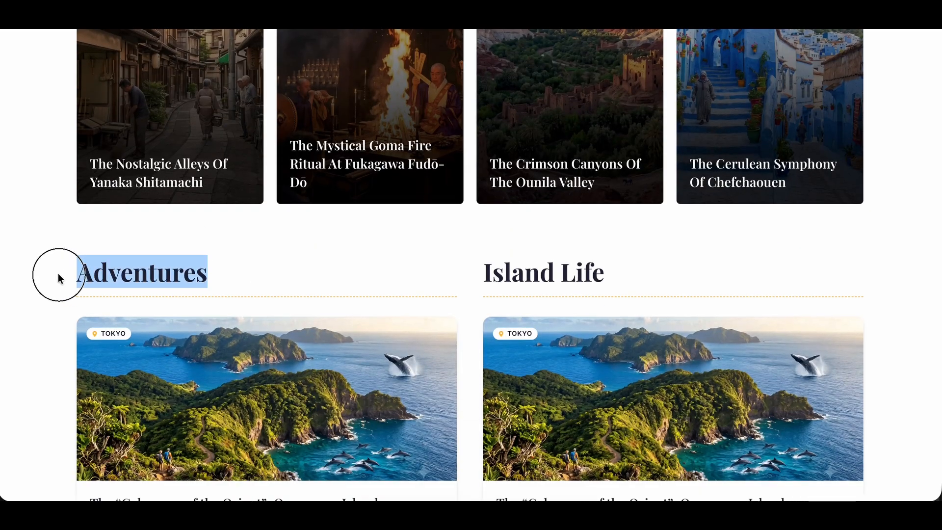
pyautogui.click(604, 284)
pyautogui.scroll(-4, 604, 285)
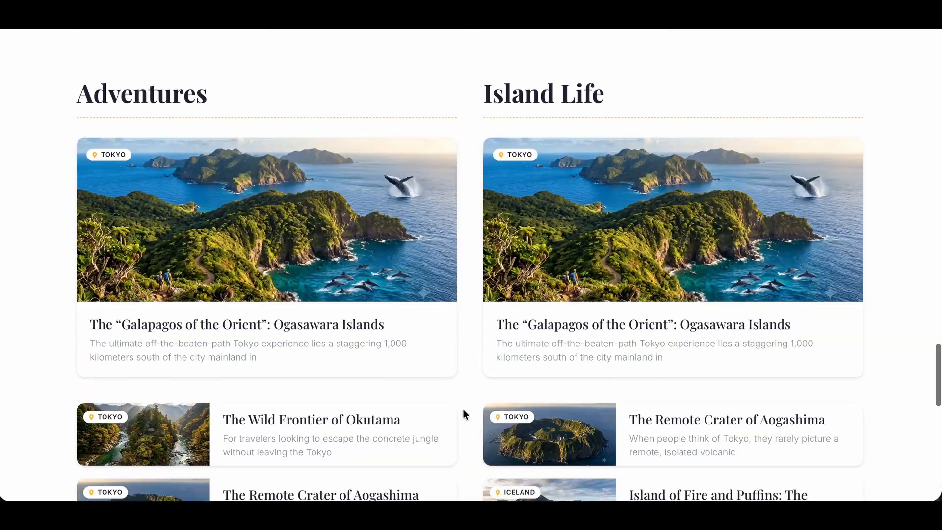
# Examine the Never Miss an Adventure newsletter box and the footer at the end of the home page
pyautogui.scroll(-9, 455, 407)
pyautogui.scroll(-5, 455, 406)
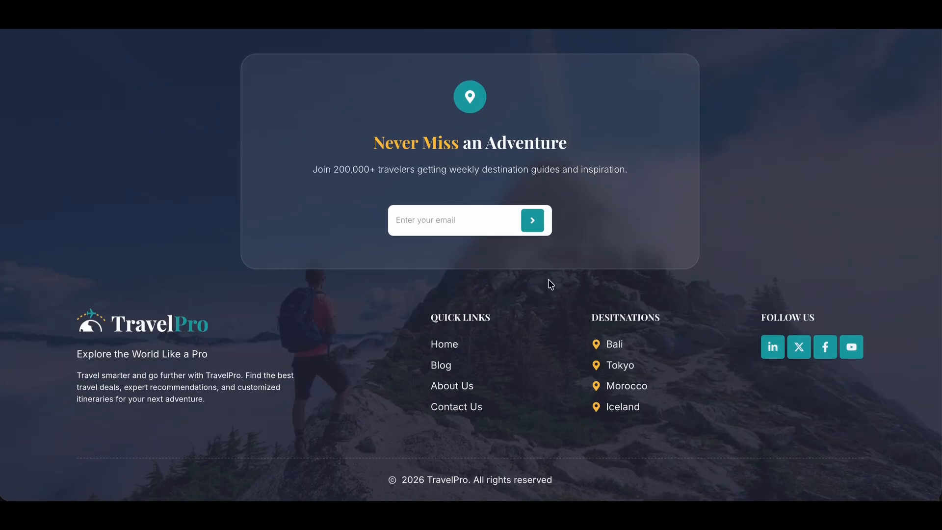
pyautogui.moveTo(348, 107); pyautogui.dragTo(624, 220)
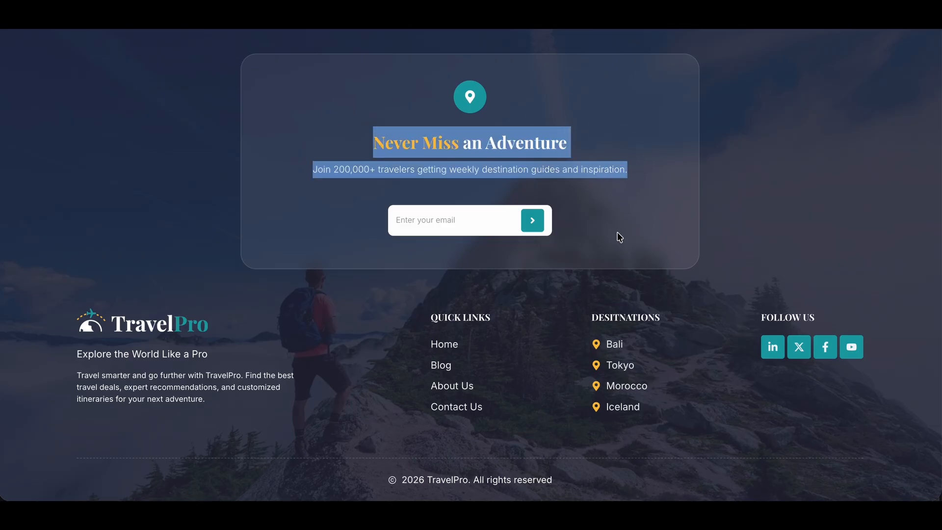
pyautogui.click(468, 147)
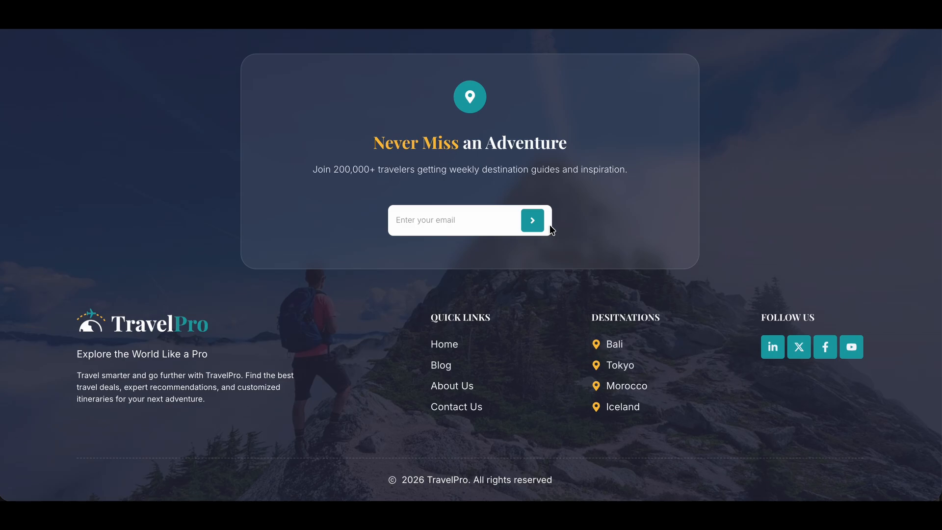
# Open the Bali destination page and look through its posts
pyautogui.scroll(20, 549, 224)
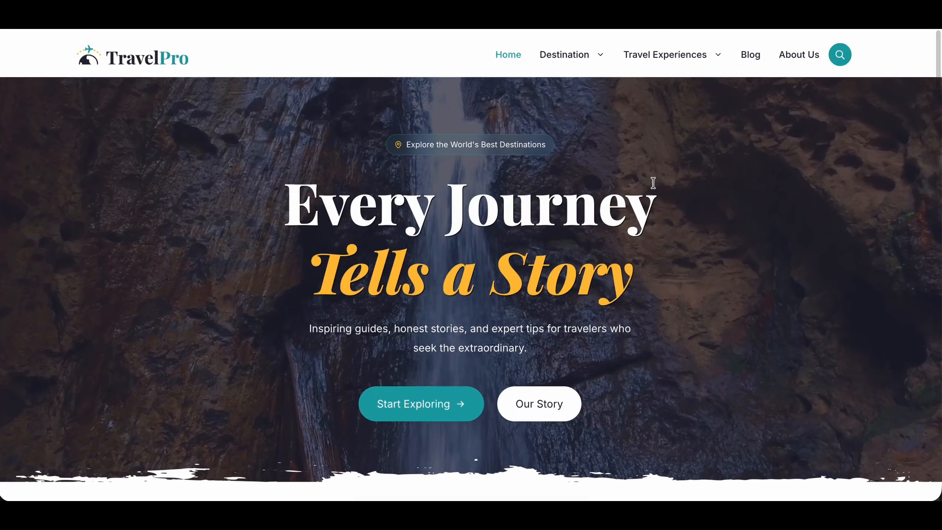
pyautogui.moveTo(587, 57)
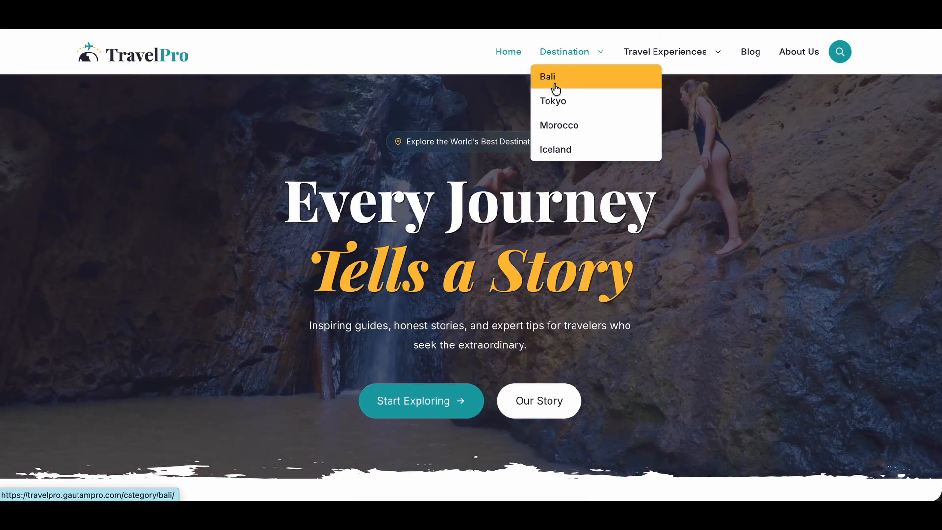
pyautogui.click(555, 84)
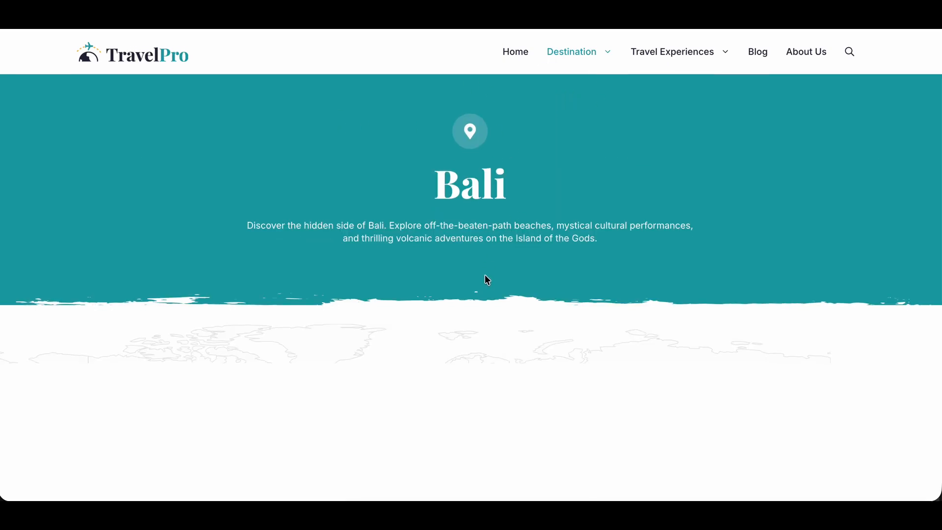
pyautogui.scroll(-8, 487, 280)
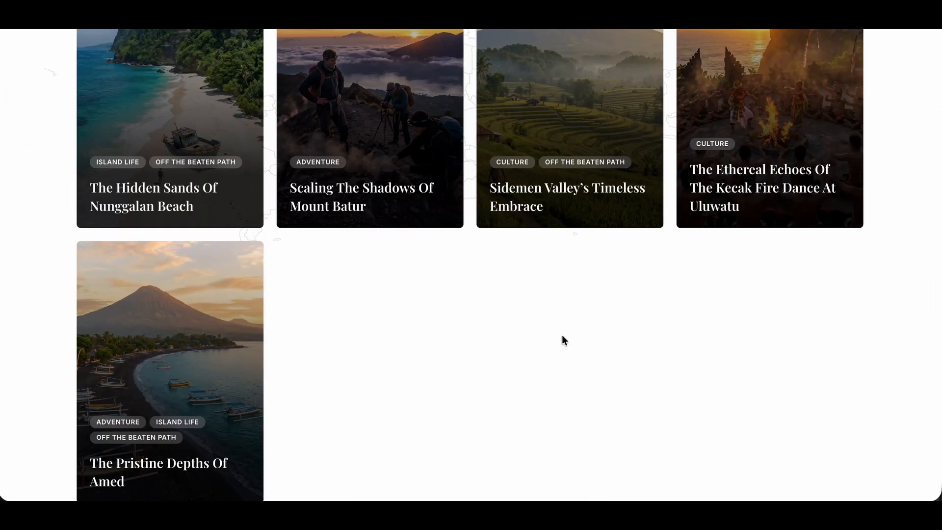
pyautogui.scroll(-5, 538, 360)
pyautogui.scroll(9, 438, 194)
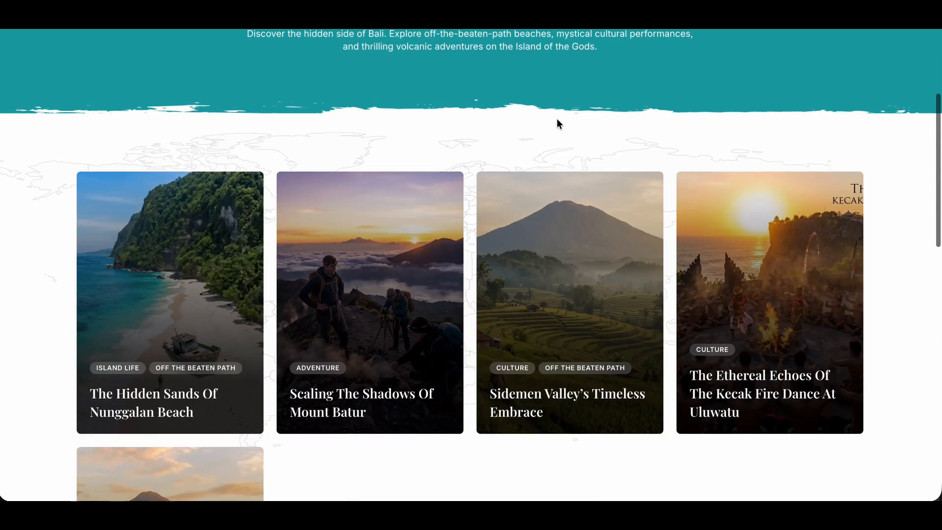
# Open the Adventure travel experience page and look through its posts
pyautogui.scroll(4, 557, 119)
pyautogui.moveTo(673, 51)
pyautogui.click(653, 81)
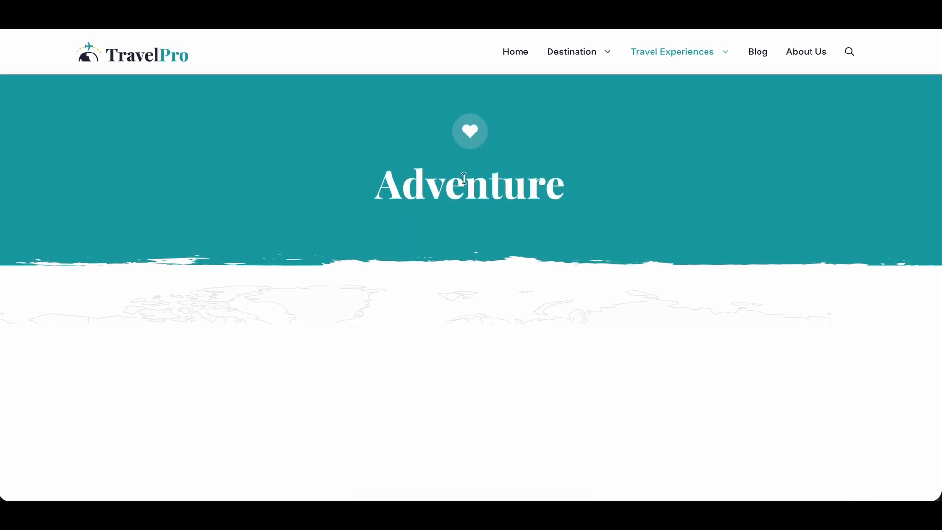
pyautogui.scroll(-6, 466, 164)
pyautogui.scroll(-3, 548, 348)
# Open the Blog page and look through its grid of travel stories
pyautogui.scroll(10, 609, 297)
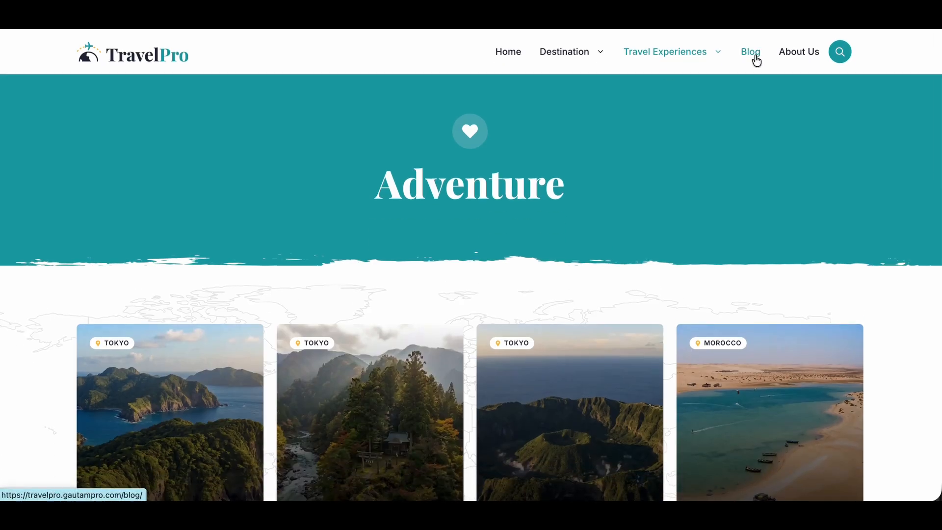
pyautogui.click(751, 52)
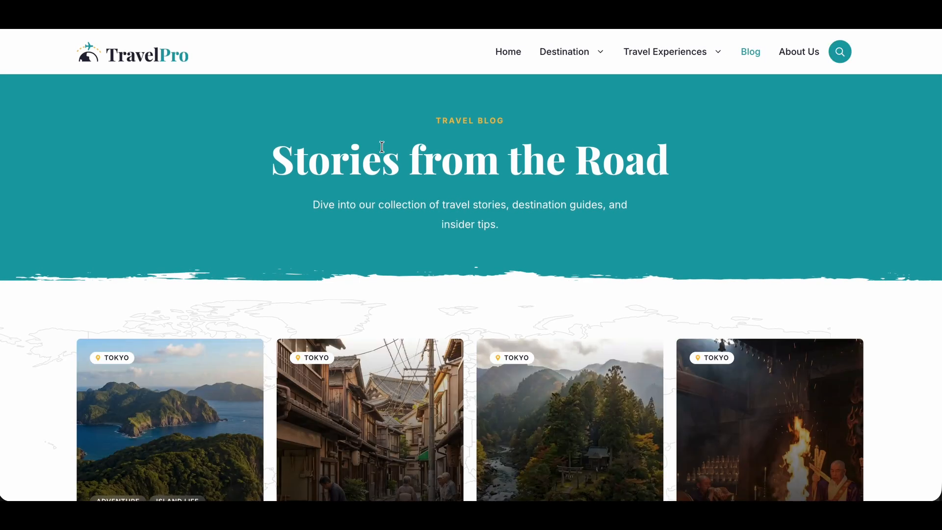
pyautogui.scroll(-2, 382, 146)
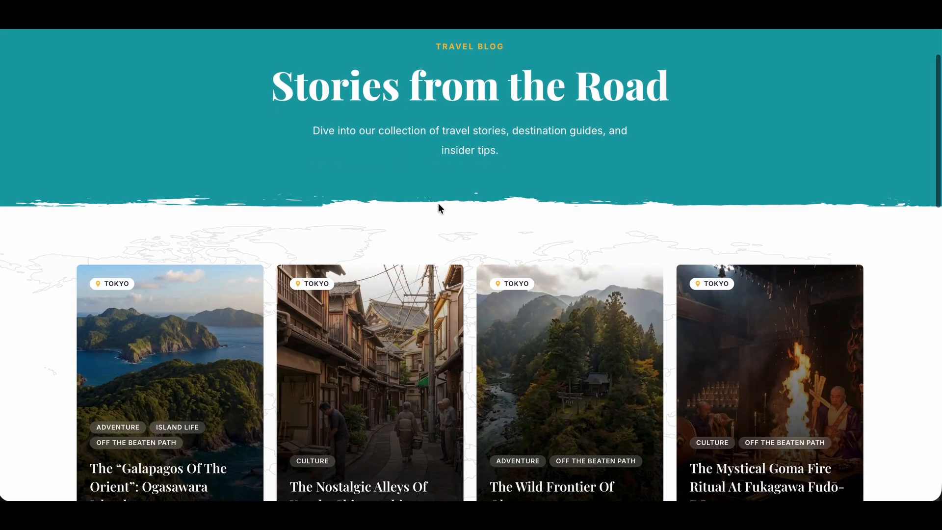
pyautogui.scroll(-3, 438, 203)
pyautogui.scroll(-9, 467, 295)
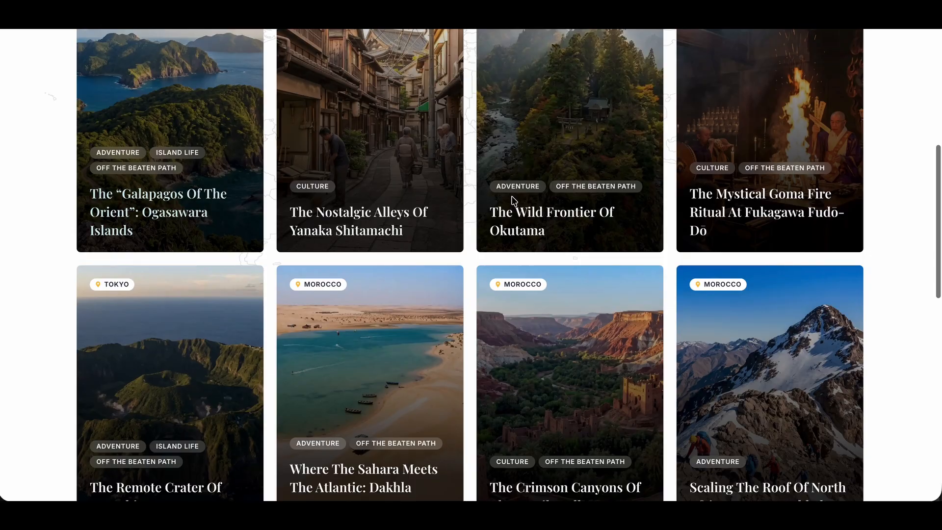
pyautogui.scroll(10, 378, 172)
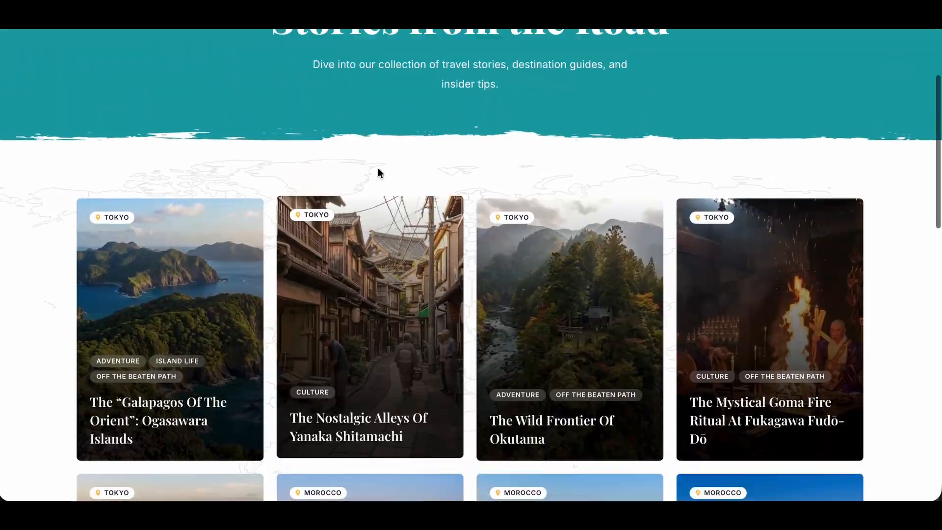
# Open the post The Nostalgic Alleys of Yanaka Shitamachi and examine its title header and Travel Experiences tag
pyautogui.scroll(-3, 397, 285)
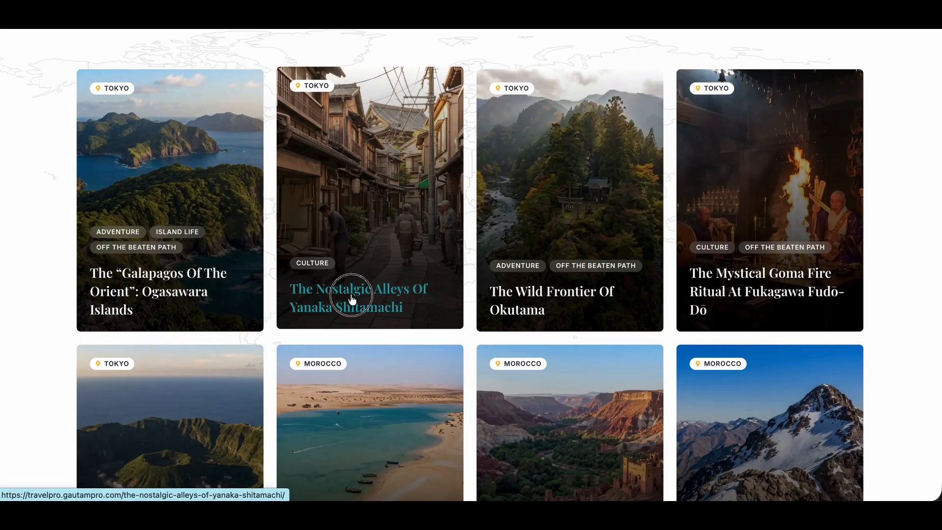
pyautogui.click(460, 162)
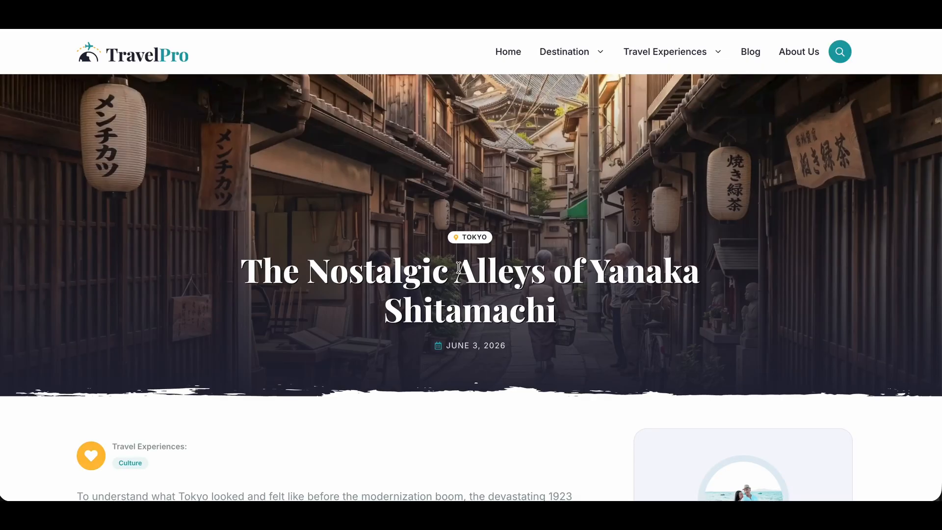
pyautogui.scroll(-2, 251, 219)
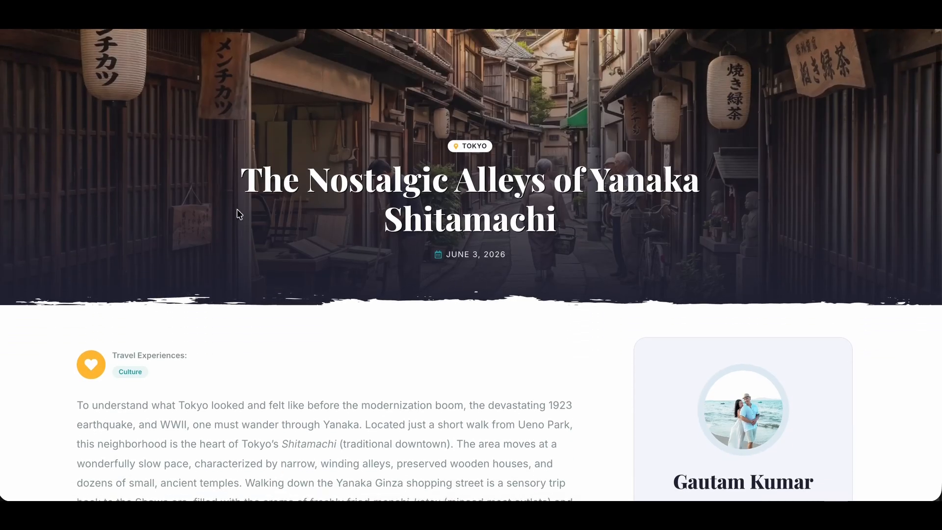
pyautogui.moveTo(253, 177); pyautogui.dragTo(611, 238)
pyautogui.scroll(-5, 71, 164)
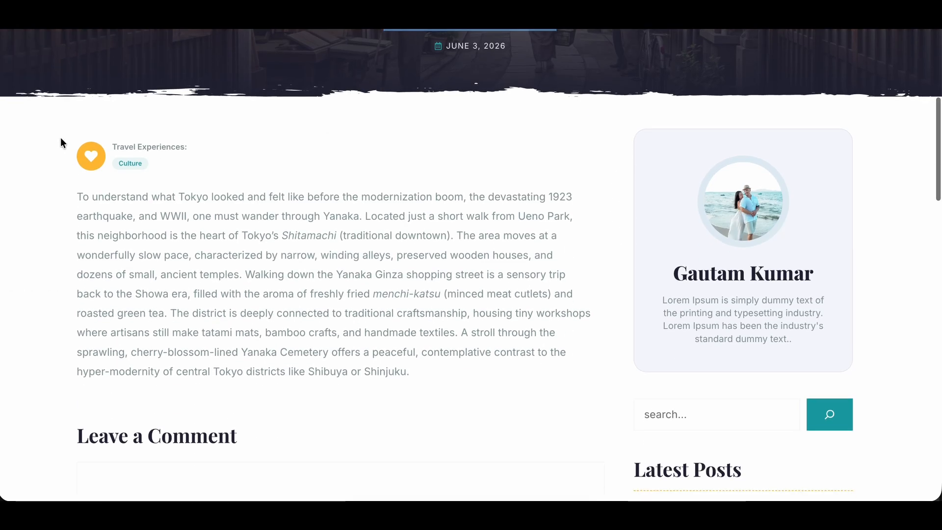
pyautogui.moveTo(172, 174); pyautogui.dragTo(62, 149)
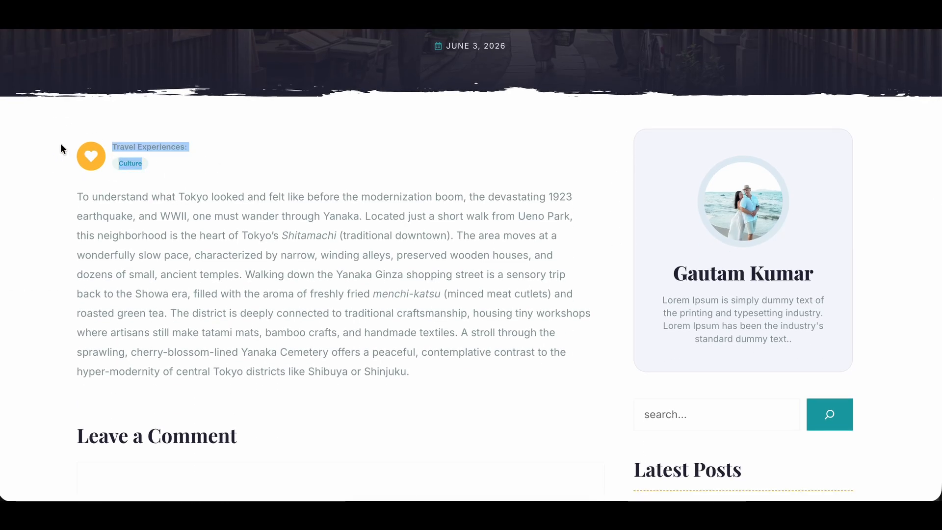
pyautogui.click(181, 171)
# Examine the post's sidebar with the author box, search field and Latest Posts list
pyautogui.scroll(-3, 385, 303)
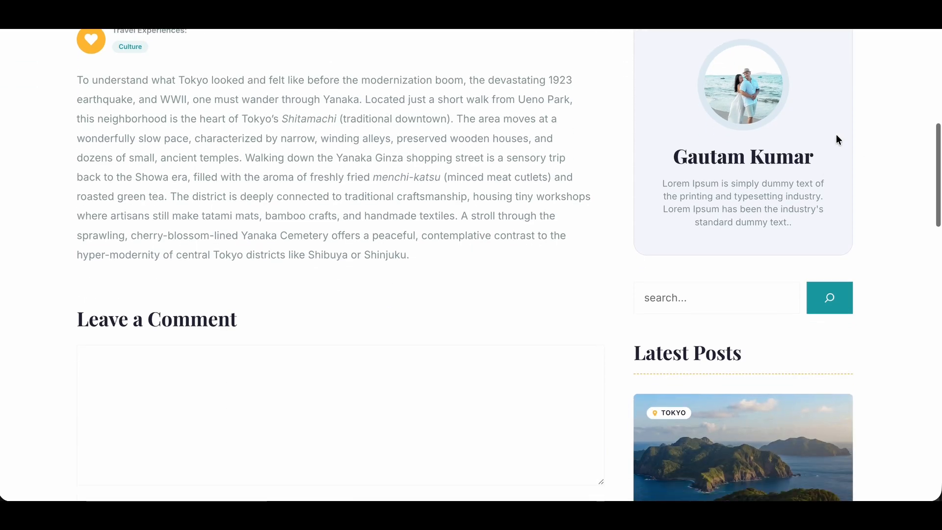
pyautogui.scroll(3, 746, 234)
pyautogui.scroll(-3, 743, 196)
pyautogui.scroll(-15, 743, 197)
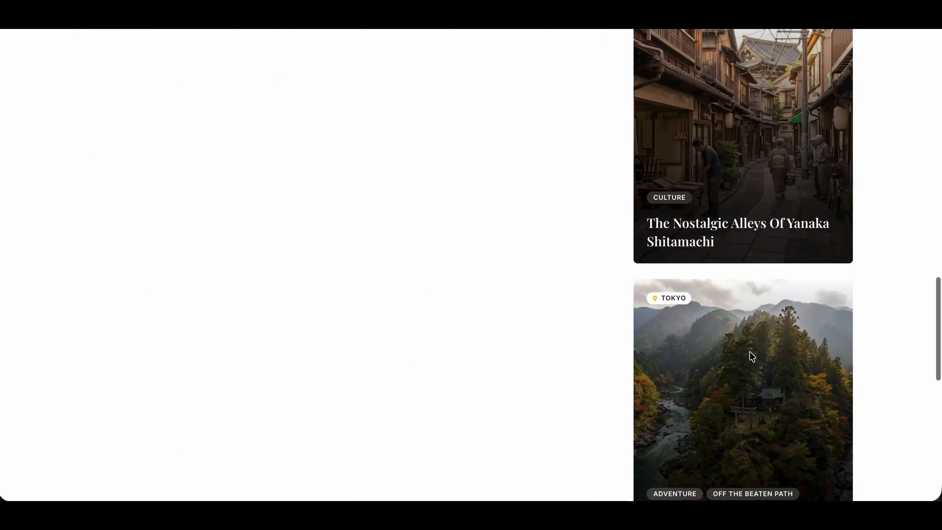
# Open the About Us page and look through its Our Story header and Our Mission section
pyautogui.scroll(-5, 744, 357)
pyautogui.scroll(20, 587, 280)
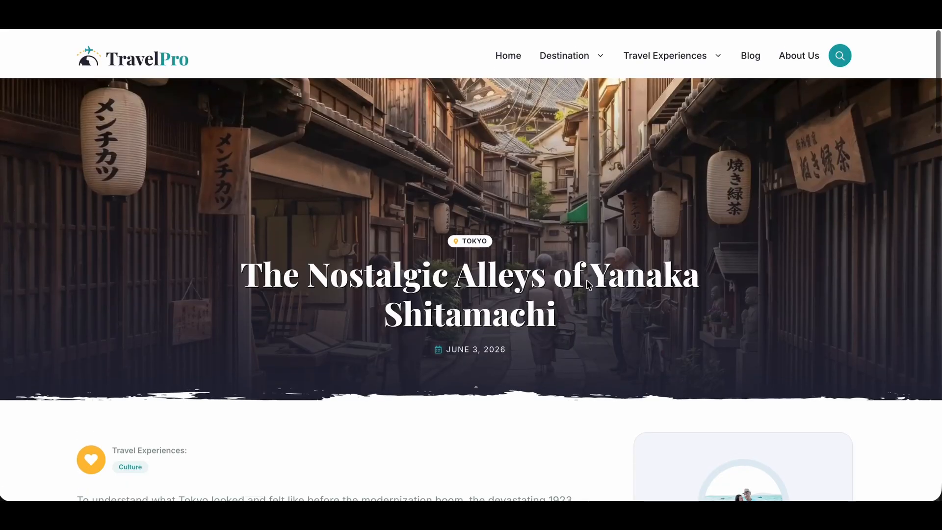
pyautogui.click(799, 52)
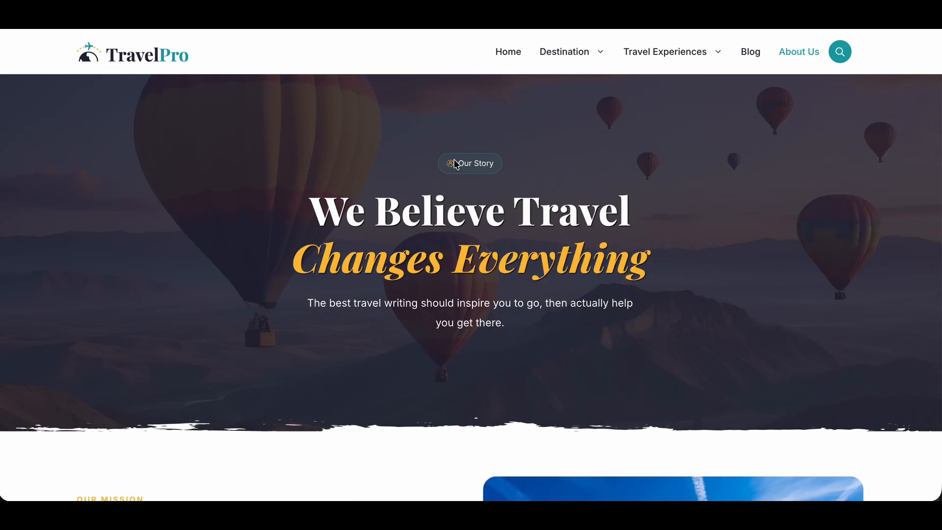
pyautogui.scroll(-1, 493, 240)
pyautogui.scroll(-1, 470, 266)
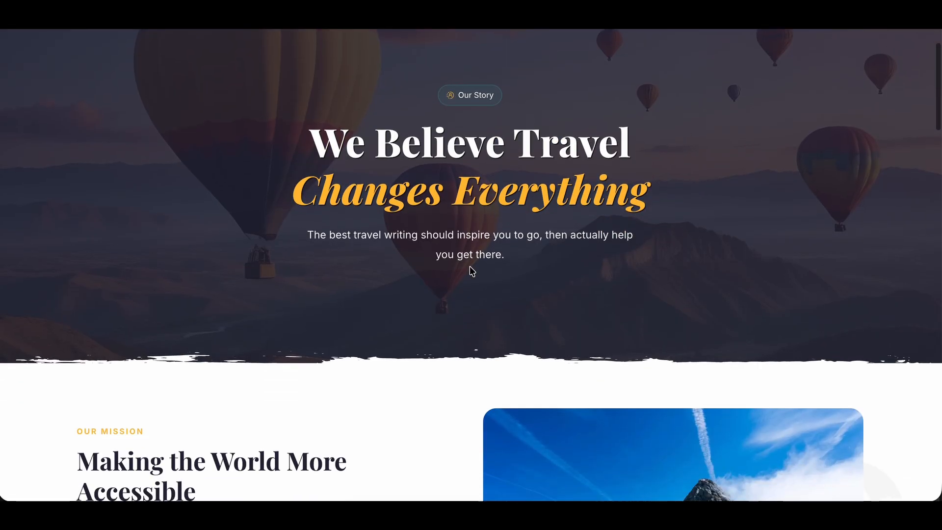
pyautogui.scroll(-10, 392, 150)
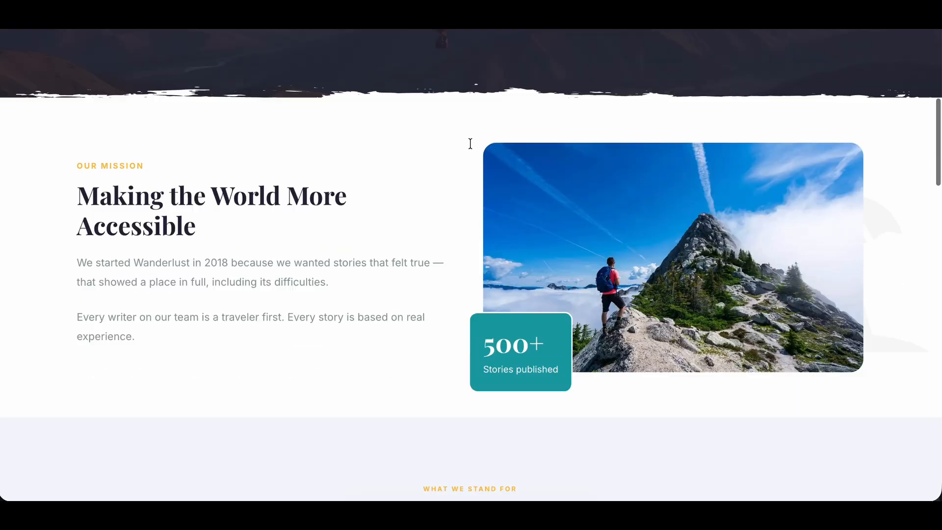
pyautogui.scroll(4, 166, 133)
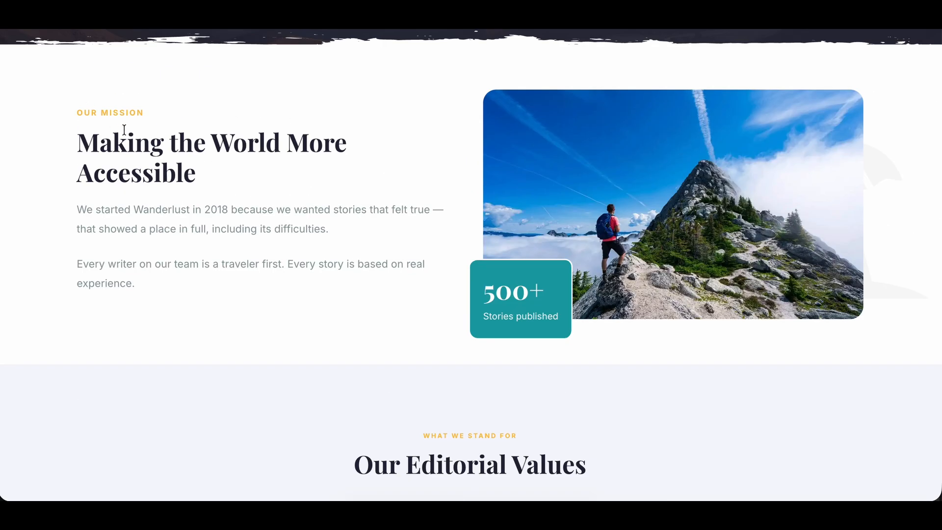
pyautogui.scroll(-5, 260, 237)
# Examine the rest of the About Us page, from Our Editorial Values and the team to the 6 Years of Exploration timeline and footer
pyautogui.moveTo(389, 244); pyautogui.dragTo(539, 244)
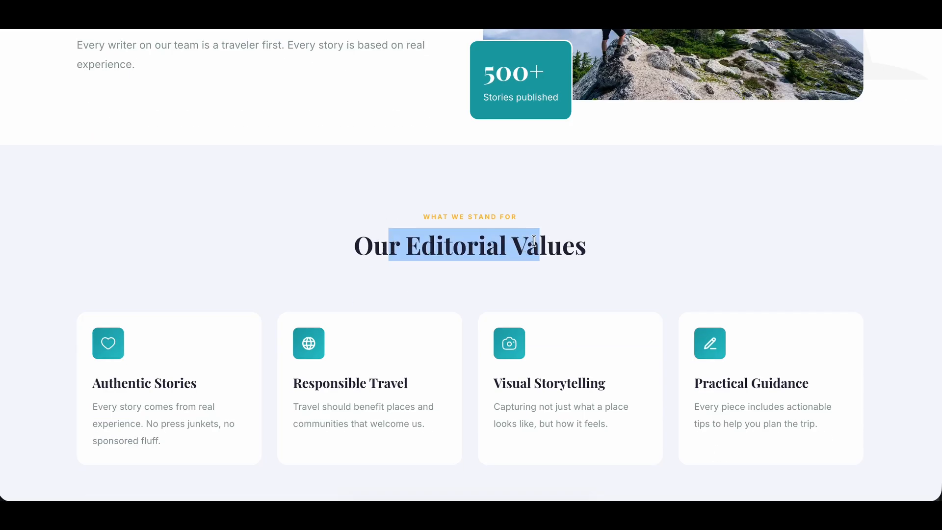
pyautogui.scroll(-5, 529, 282)
pyautogui.rightClick(530, 236)
pyautogui.click(466, 332)
pyautogui.scroll(-6, 483, 268)
pyautogui.scroll(-10, 483, 268)
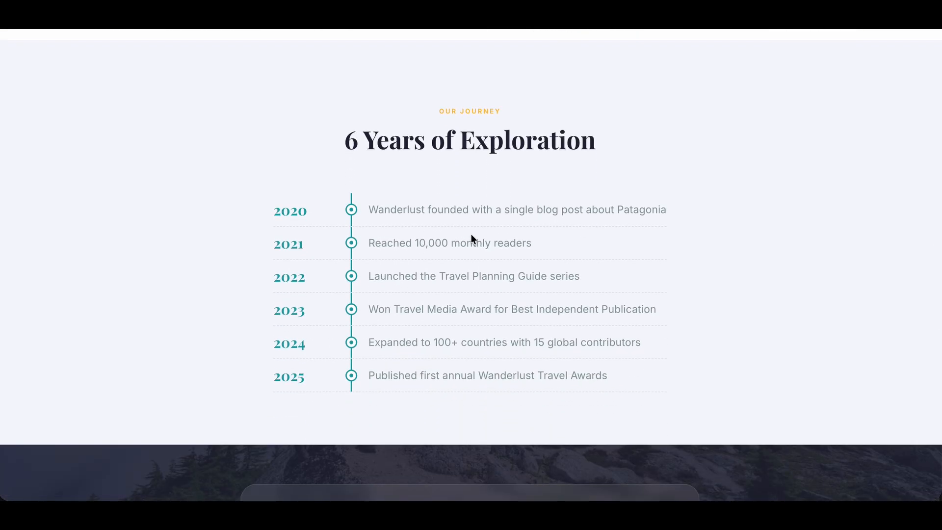
pyautogui.scroll(-9, 471, 238)
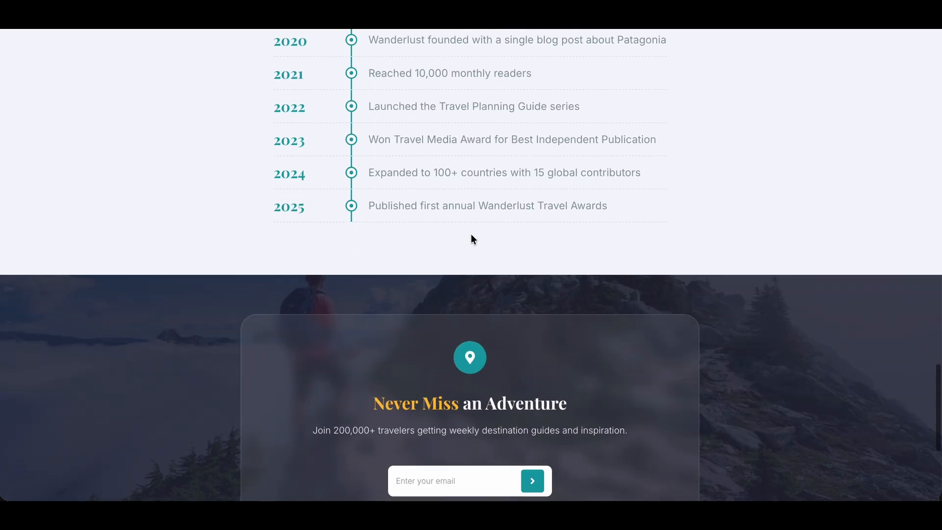
pyautogui.scroll(20, 473, 238)
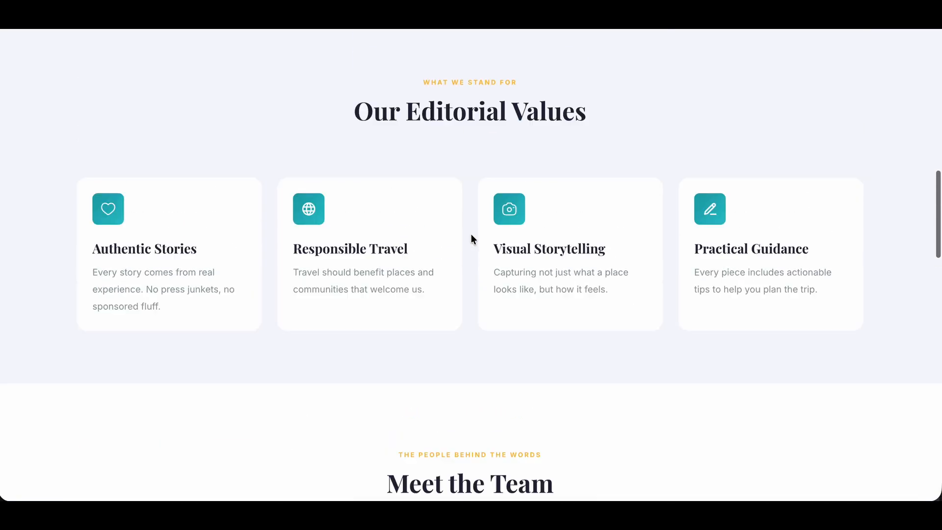
pyautogui.scroll(-20, 616, 153)
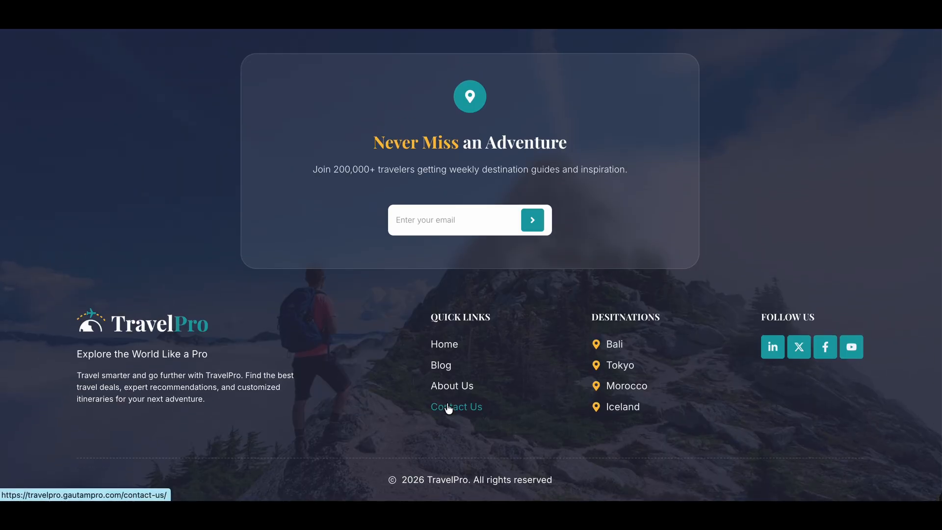
# Open the Contact Us page from the footer and examine its contact information and message form
pyautogui.click(448, 409)
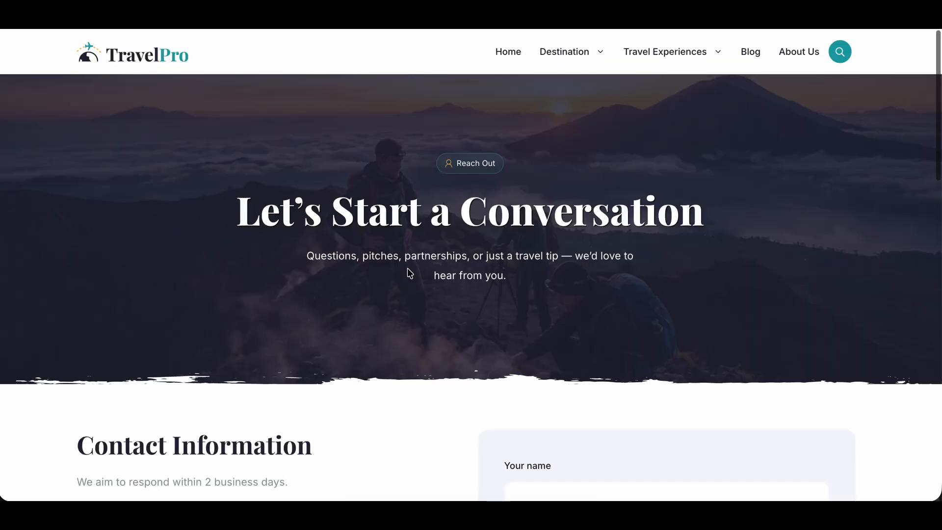
pyautogui.scroll(-5, 409, 274)
pyautogui.moveTo(34, 185); pyautogui.dragTo(522, 347)
pyautogui.scroll(-6, 535, 354)
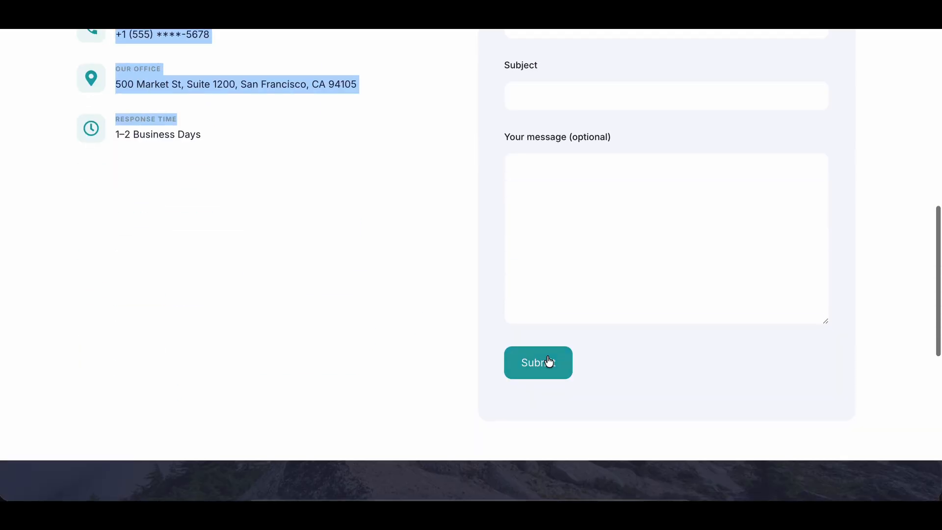
pyautogui.scroll(15, 647, 325)
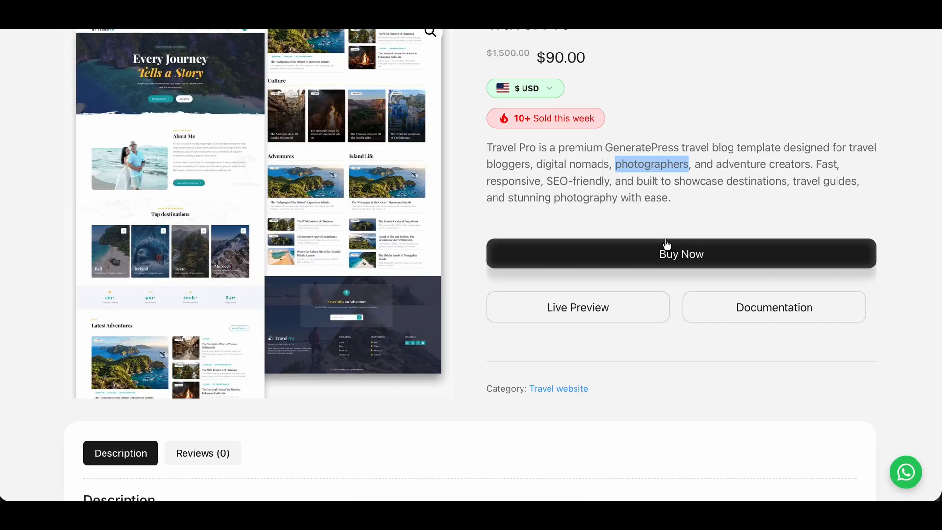
# Switch from the product page to Finder and preview the Documentation, GeneratePress settings JSON and GP TravelPro Templates.xml files in Travel Pro Templates
pyautogui.click(613, 200)
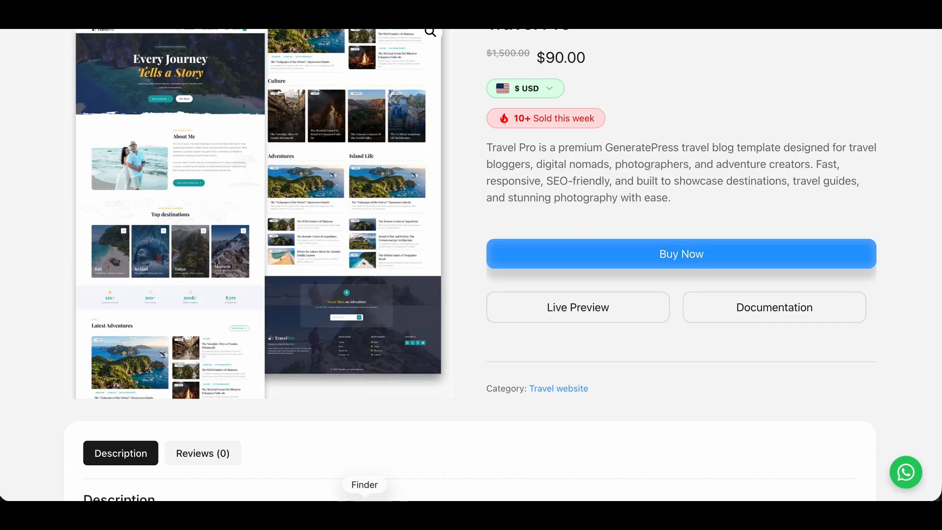
pyautogui.click(365, 513)
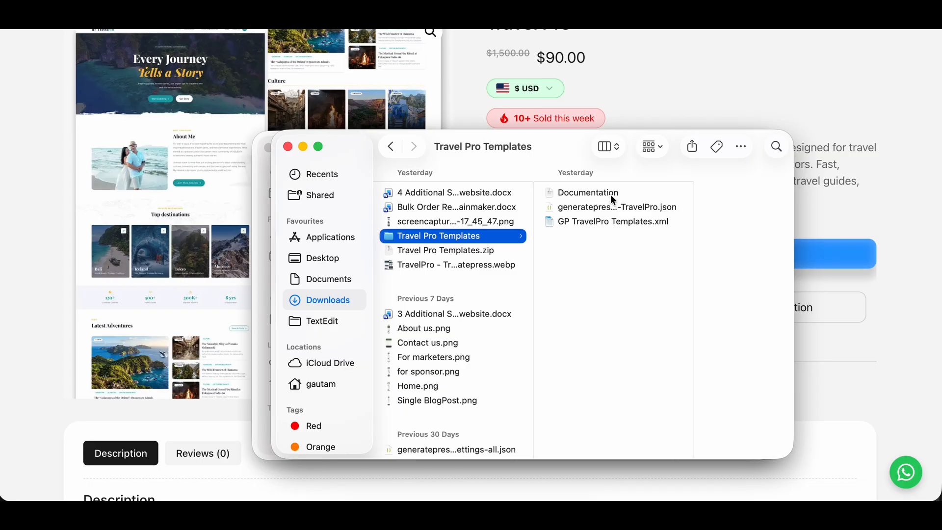
pyautogui.click(589, 192)
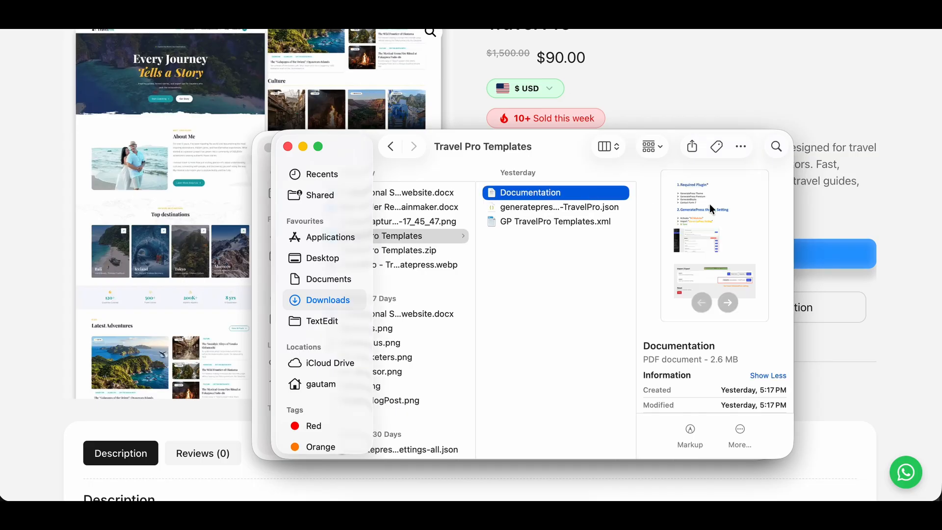
pyautogui.click(525, 207)
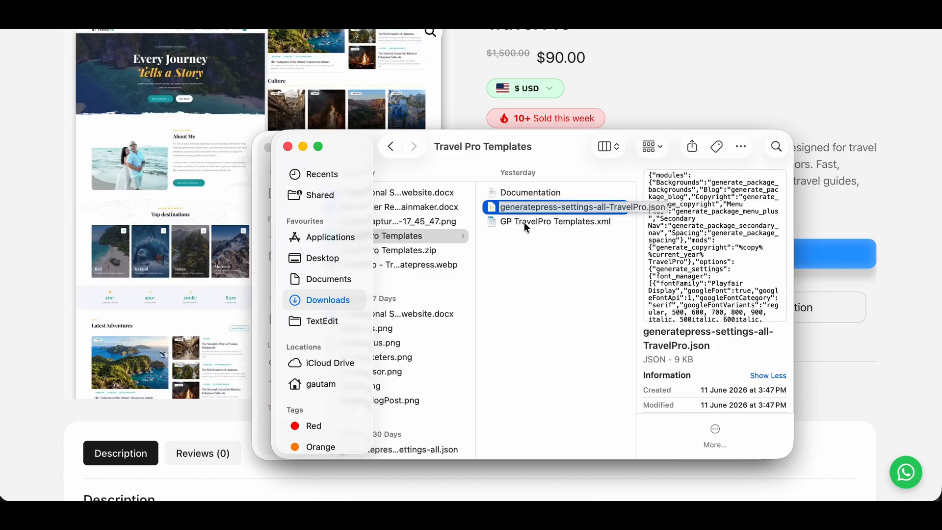
pyautogui.click(533, 222)
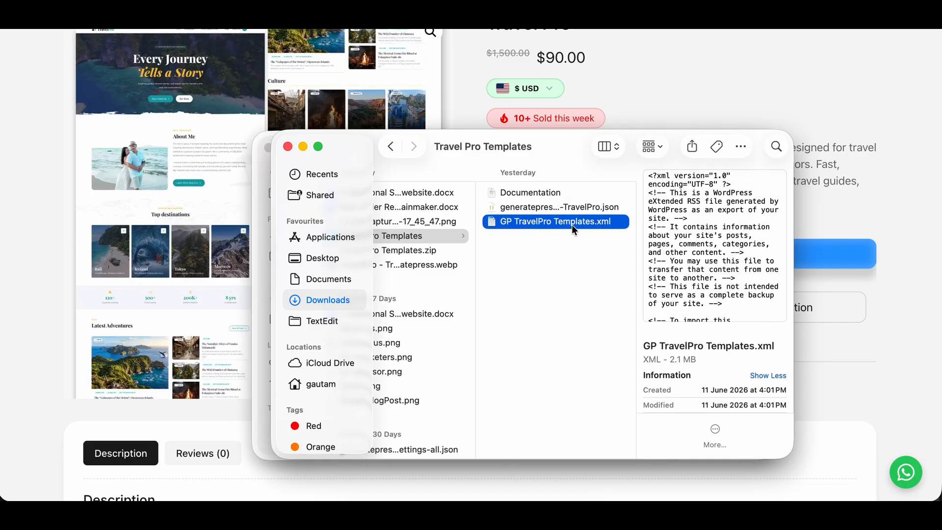
# Return to the Travel Pro product page and examine the Perfect For, What's Included and Required Plugin lists in its description
pyautogui.click(593, 99)
pyautogui.scroll(-8, 573, 225)
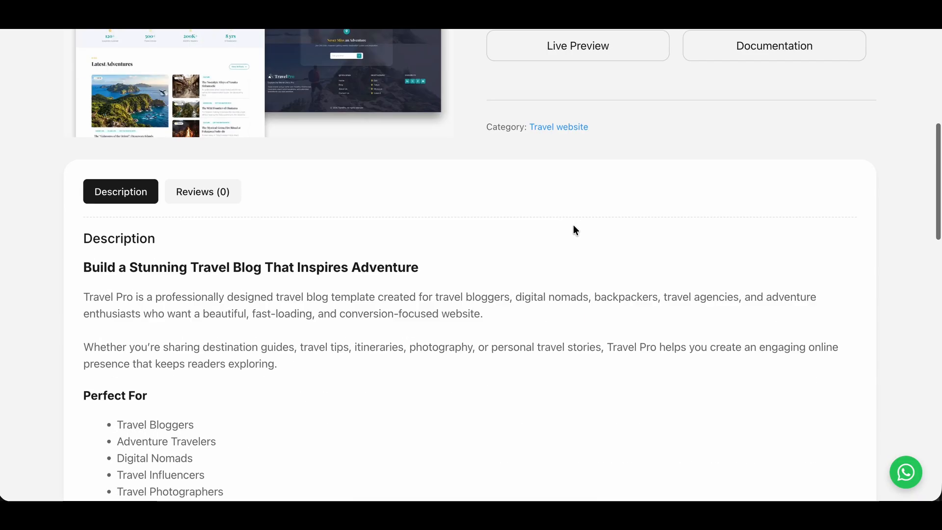
pyautogui.scroll(-5, 574, 226)
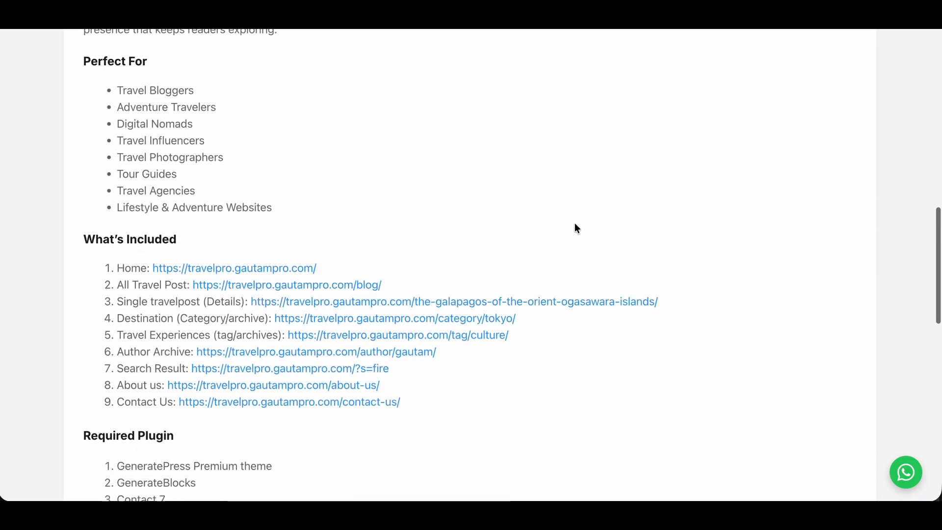
pyautogui.moveTo(82, 192); pyautogui.dragTo(412, 354)
pyautogui.scroll(-1, 415, 358)
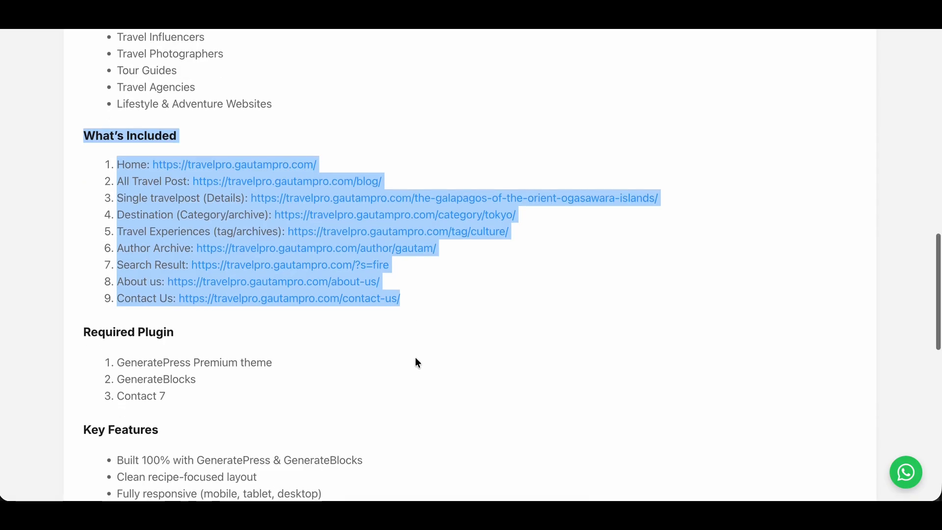
pyautogui.click(156, 207)
pyautogui.scroll(13, 155, 208)
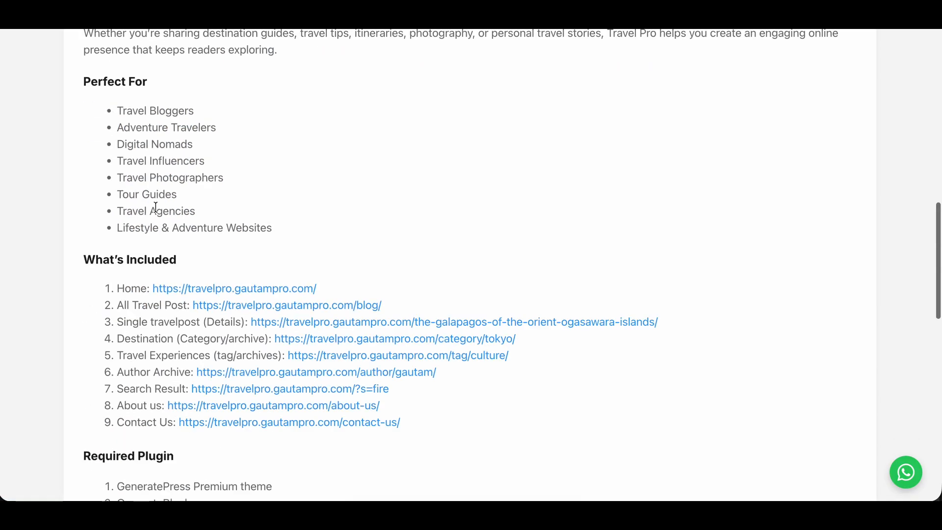
pyautogui.scroll(-6, 195, 269)
pyautogui.scroll(10, 190, 210)
pyautogui.scroll(-1, 190, 211)
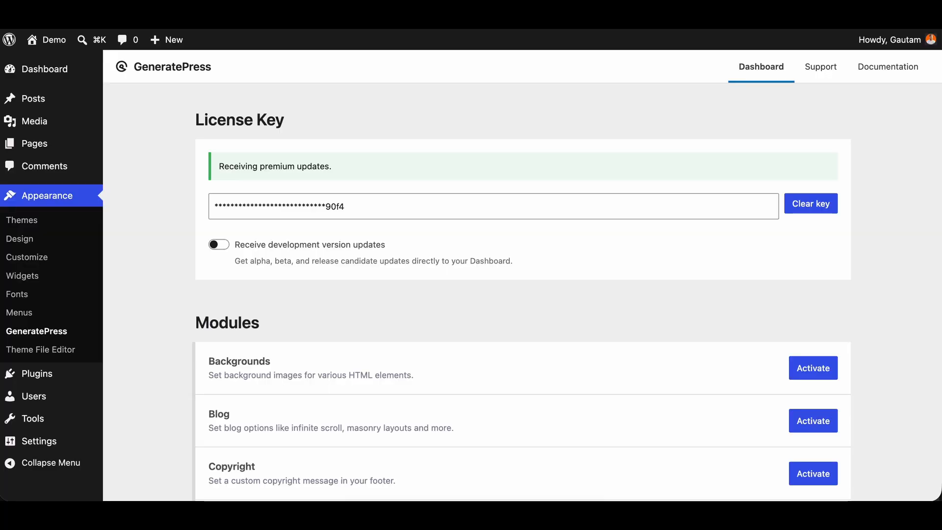
# Visit the front end of the Demo WordPress site and examine its default Hello world! post and sidebar
pyautogui.moveTo(47, 40)
pyautogui.click(49, 63)
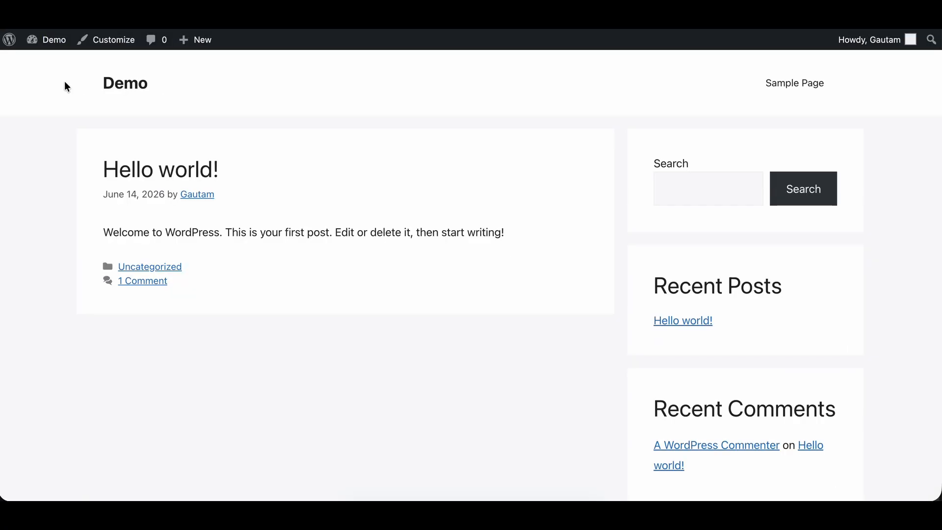
pyautogui.moveTo(65, 83); pyautogui.dragTo(500, 147)
pyautogui.click(513, 245)
pyautogui.moveTo(88, 156); pyautogui.dragTo(605, 310)
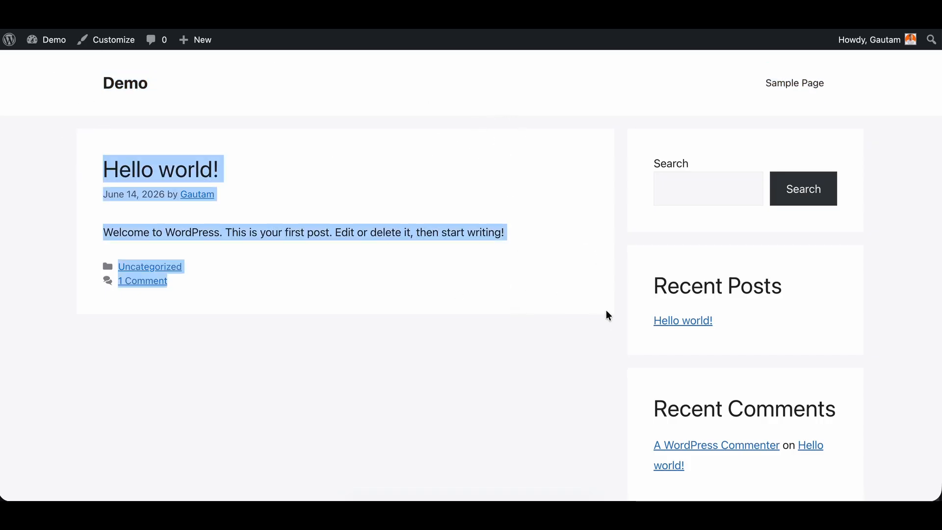
pyautogui.scroll(-2, 605, 310)
pyautogui.scroll(2, 606, 310)
pyautogui.click(119, 97)
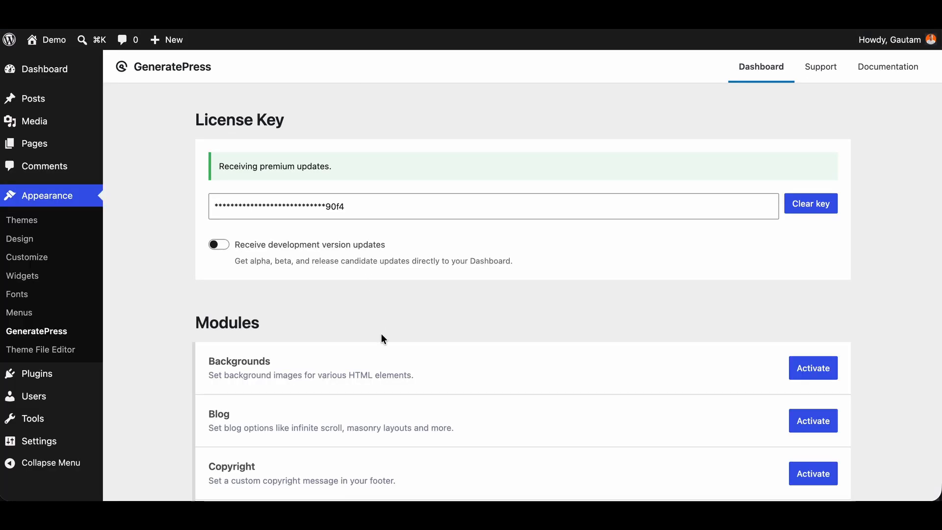
# Open the Documentation PDF from the Travel Pro Templates folder in Preview
pyautogui.scroll(-1, 383, 339)
pyautogui.click(364, 513)
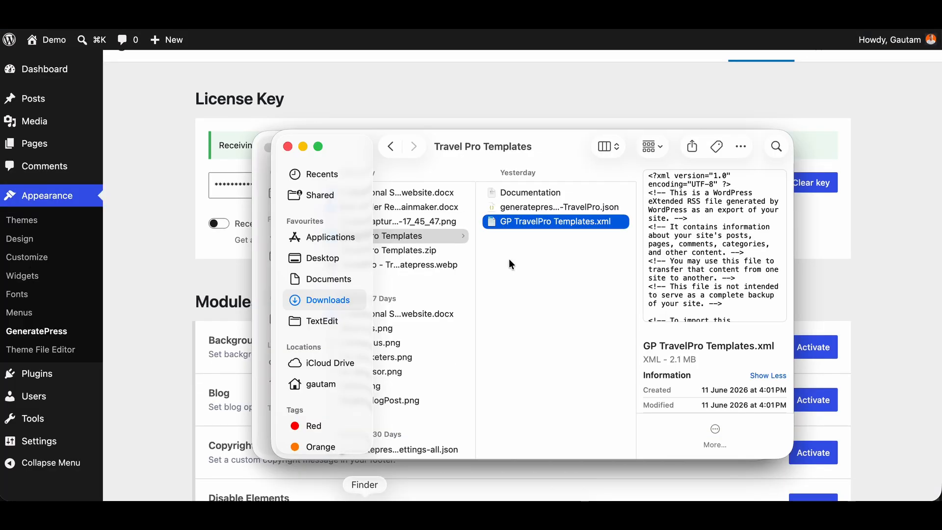
pyautogui.click(539, 193)
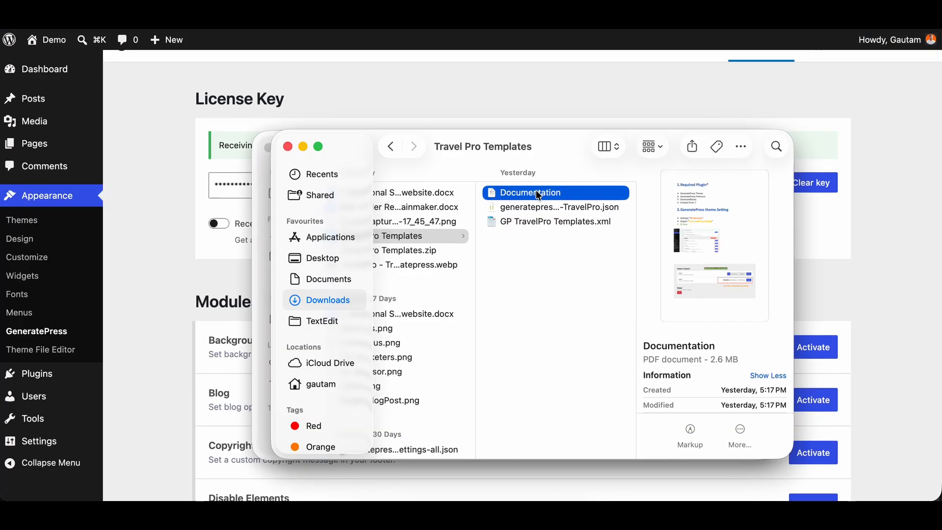
pyautogui.doubleClick(538, 195)
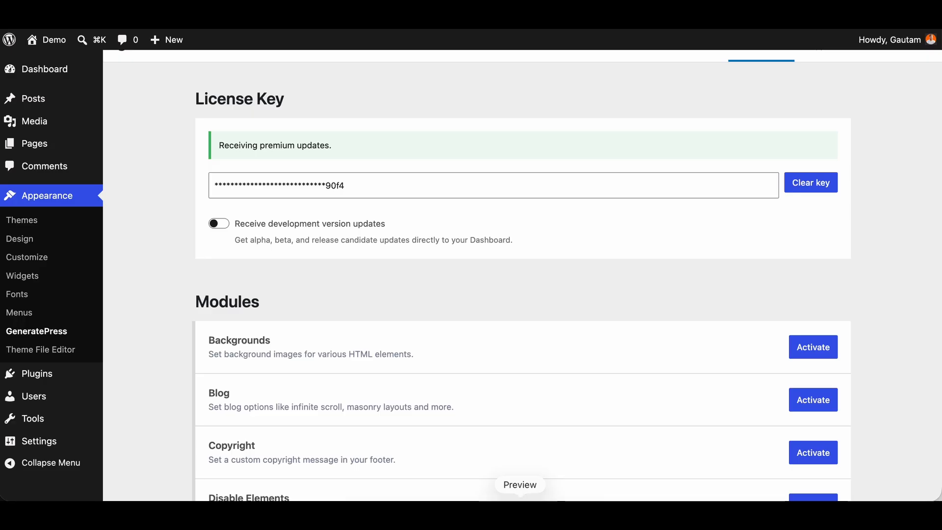
pyautogui.click(520, 514)
# Read the Required Plugin list in the Documentation PDF, from GeneratePress Theme to Contact Form 7, and return to the WordPress dashboard
pyautogui.scroll(1, 612, 149)
pyautogui.click(556, 191)
pyautogui.moveTo(558, 193); pyautogui.dragTo(691, 200)
pyautogui.click(660, 198)
pyautogui.moveTo(565, 192); pyautogui.dragTo(660, 198)
pyautogui.click(634, 197)
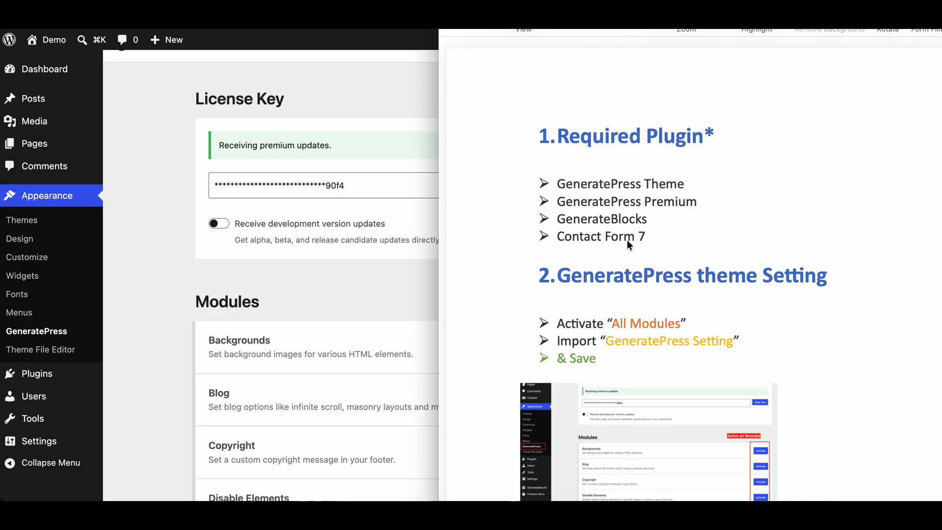
pyautogui.moveTo(594, 239); pyautogui.dragTo(551, 238)
pyautogui.click(329, 296)
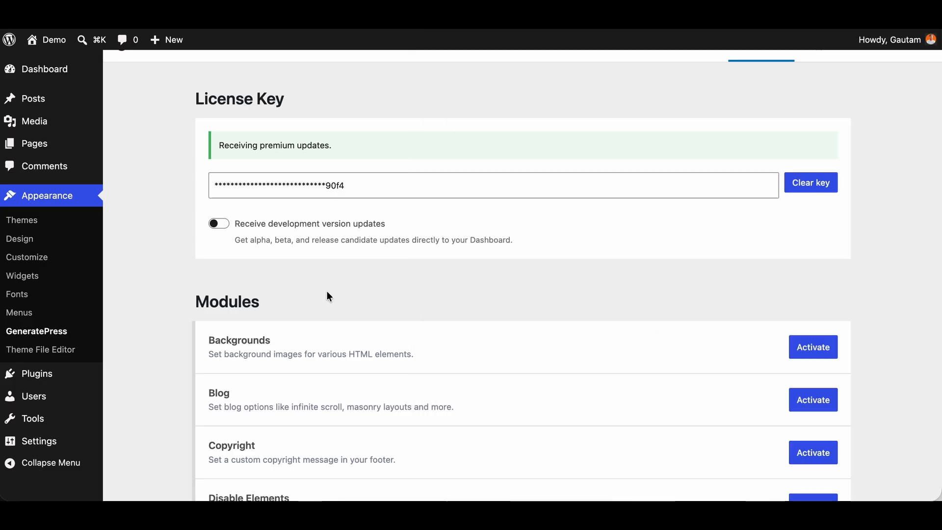
# Open the installed plugins list in WordPress and check it against the Required Plugin section of the Documentation PDF
pyautogui.moveTo(61, 373)
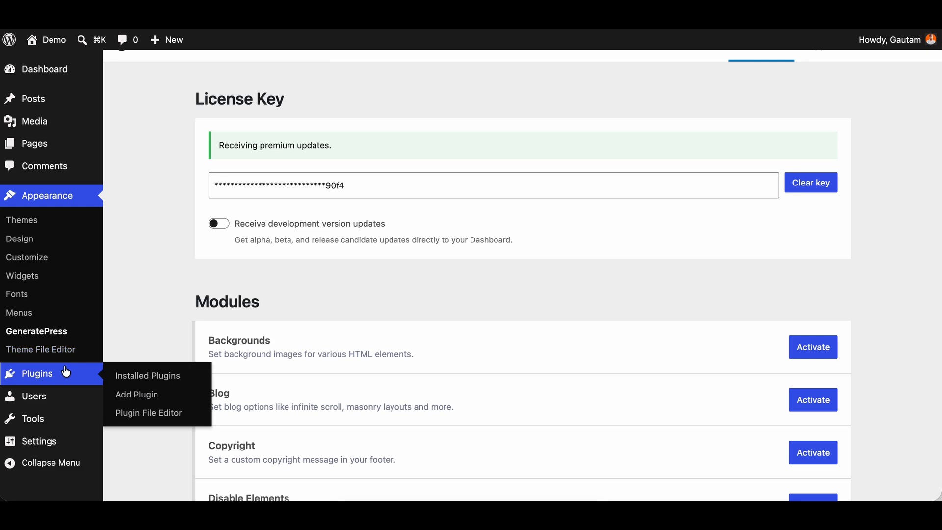
pyautogui.click(165, 383)
pyautogui.scroll(-1, 423, 300)
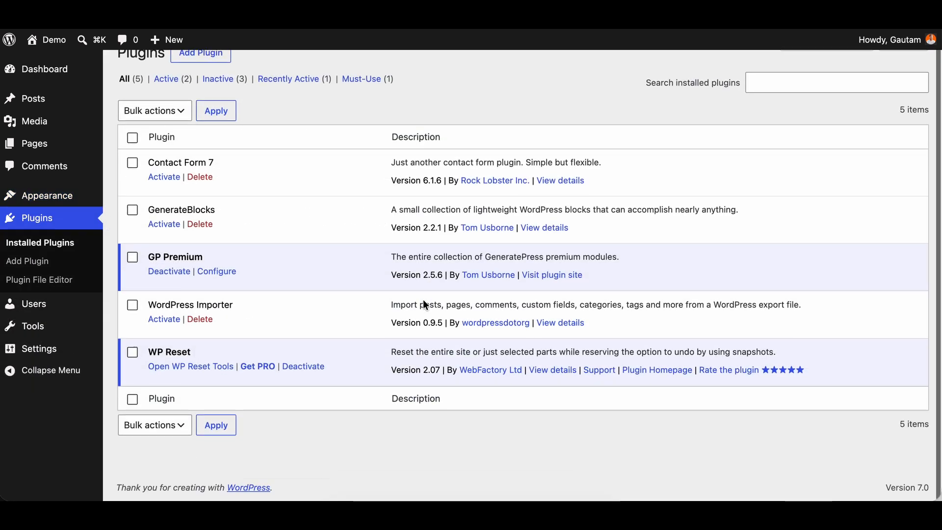
pyautogui.scroll(1, 198, 167)
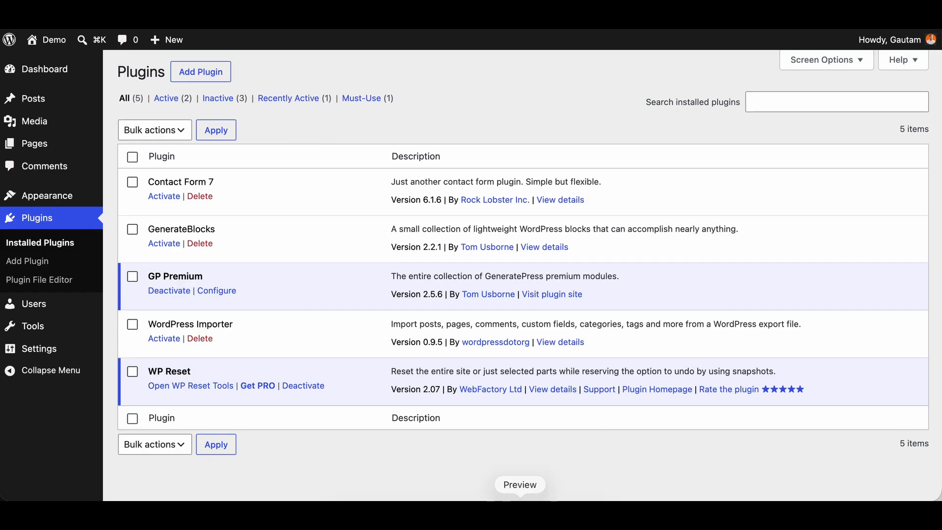
pyautogui.click(520, 510)
pyautogui.scroll(-1, 588, 276)
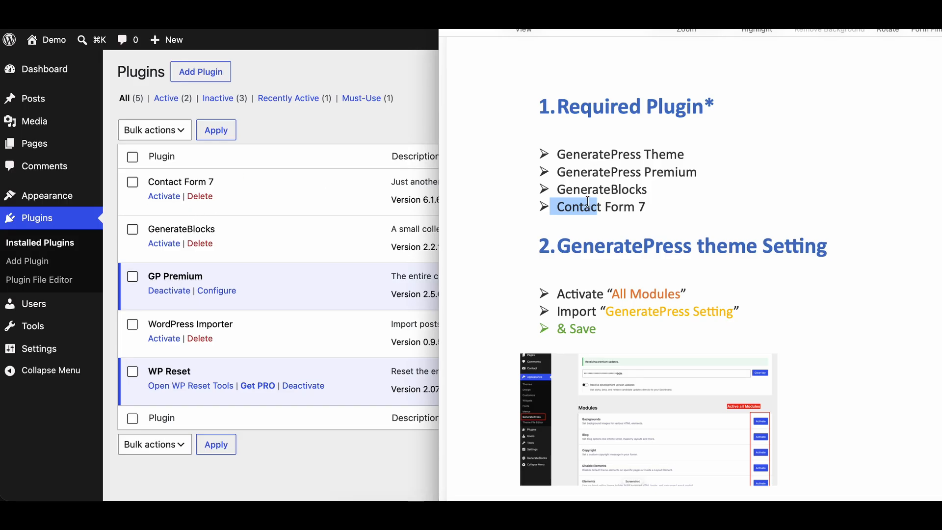
# Activate the GenerateBlocks, Contact Form 7 and WordPress Importer plugins on the WordPress site
pyautogui.click(163, 242)
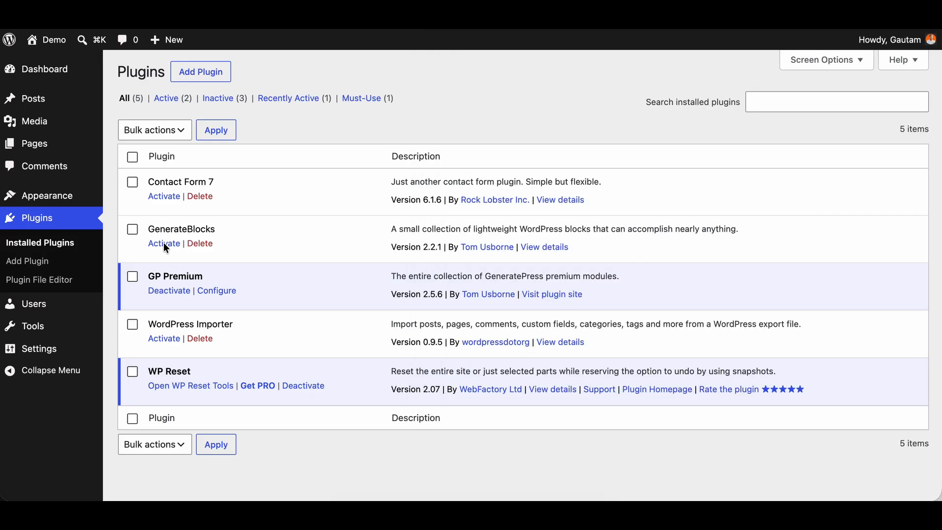
pyautogui.click(164, 245)
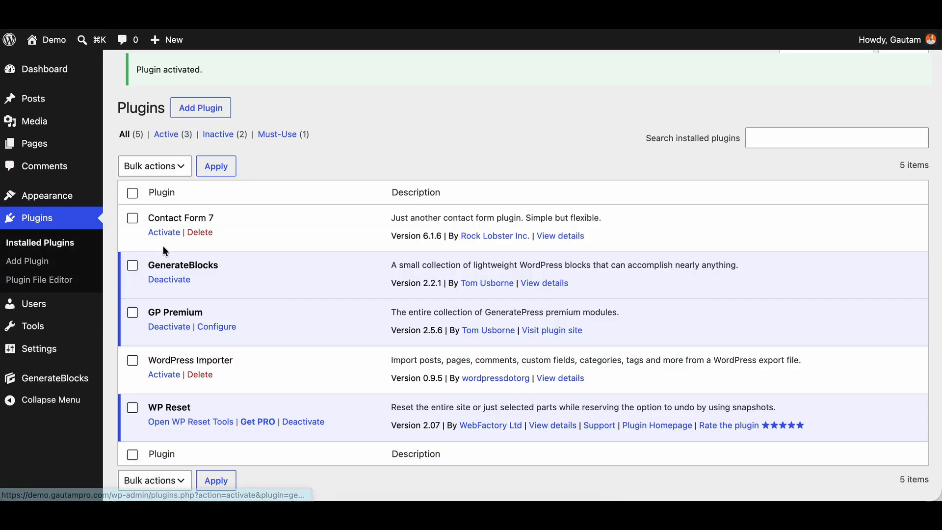
pyautogui.click(164, 244)
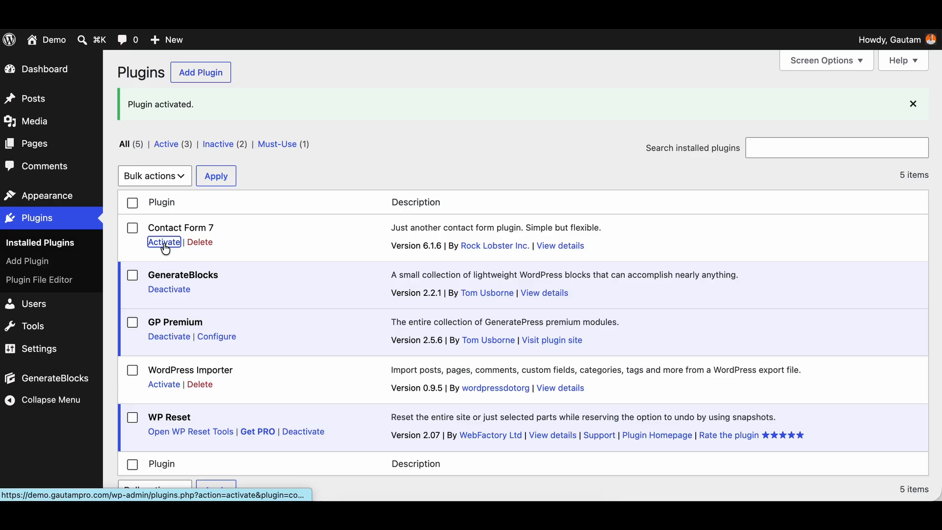
pyautogui.scroll(-2, 372, 239)
pyautogui.scroll(-2, 372, 237)
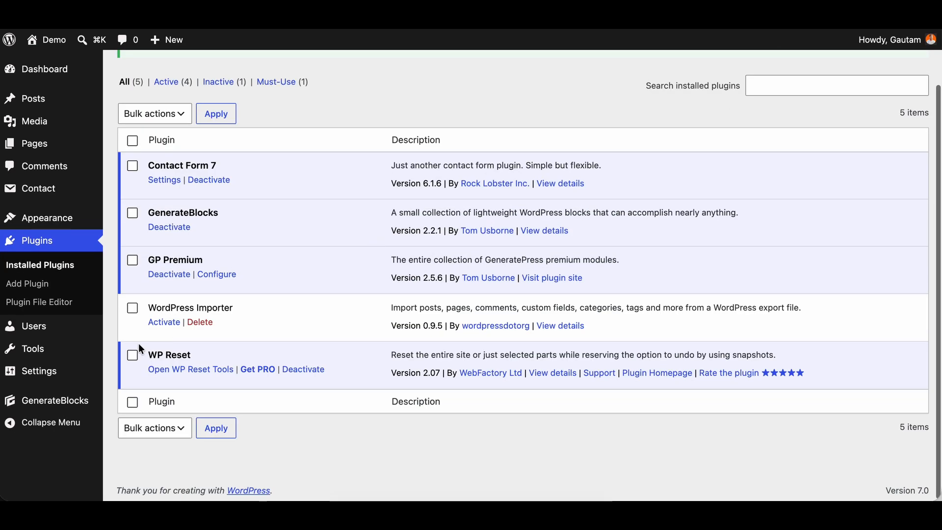
pyautogui.click(156, 325)
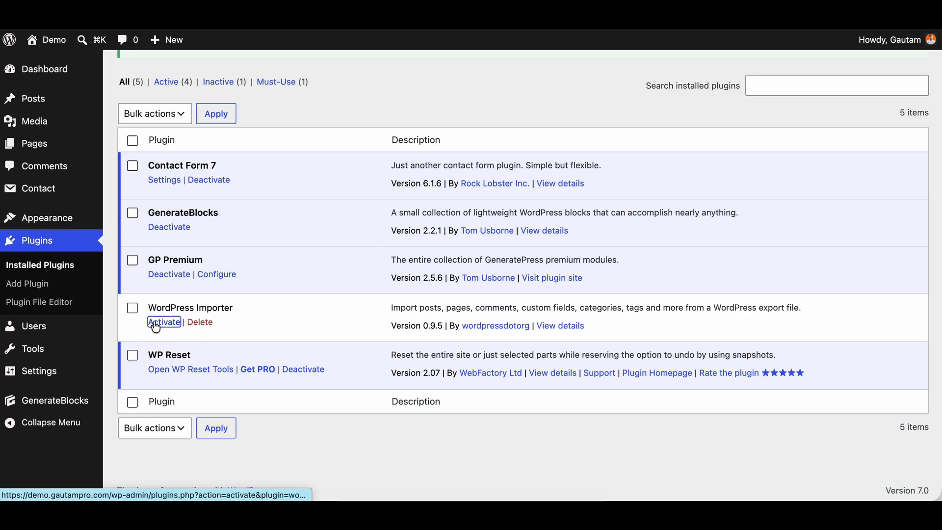
pyautogui.scroll(-2, 534, 436)
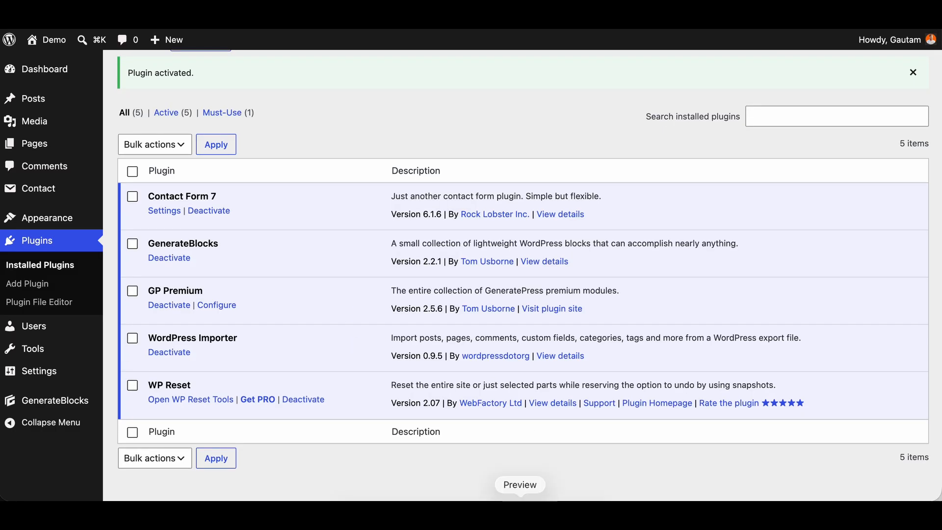
# Read the GeneratePress theme Setting section of the Documentation PDF in Preview and return to the WordPress dashboard
pyautogui.click(523, 515)
pyautogui.moveTo(552, 176); pyautogui.dragTo(805, 201)
pyautogui.click(628, 224)
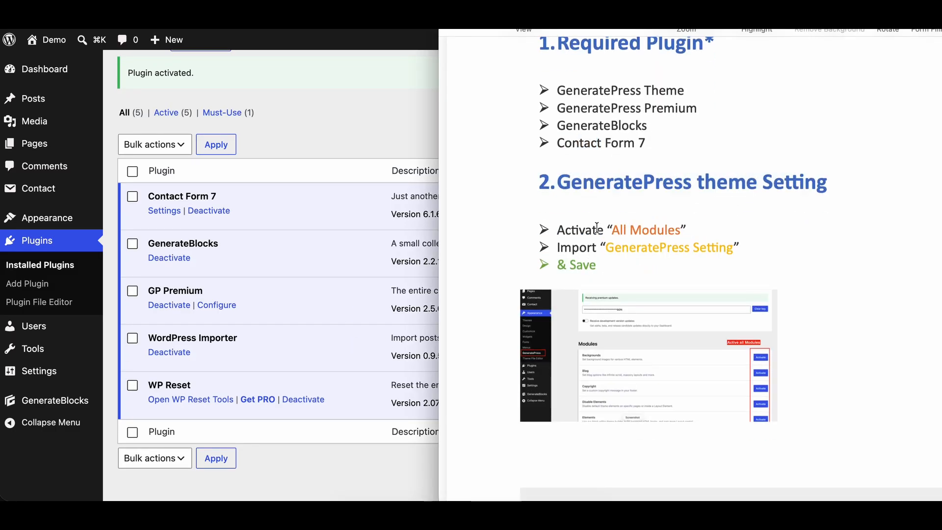
pyautogui.moveTo(574, 247); pyautogui.dragTo(593, 244)
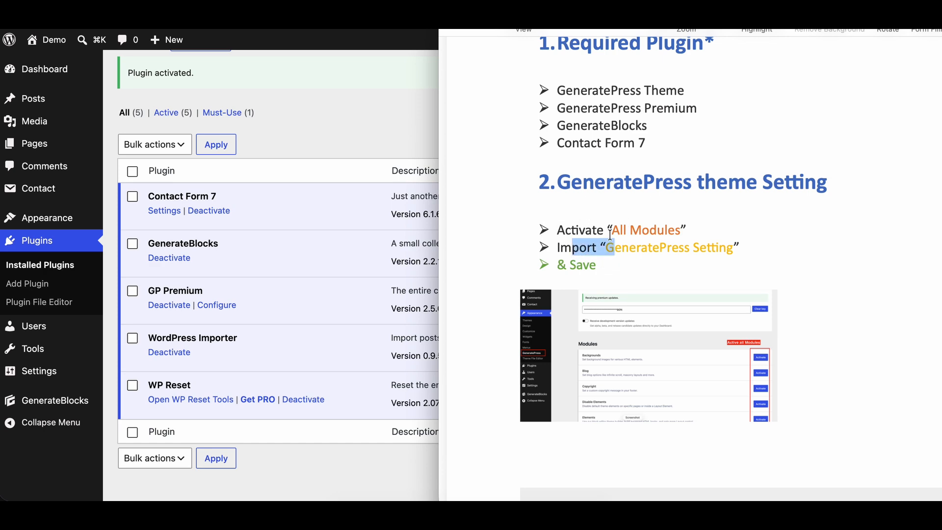
pyautogui.click(295, 125)
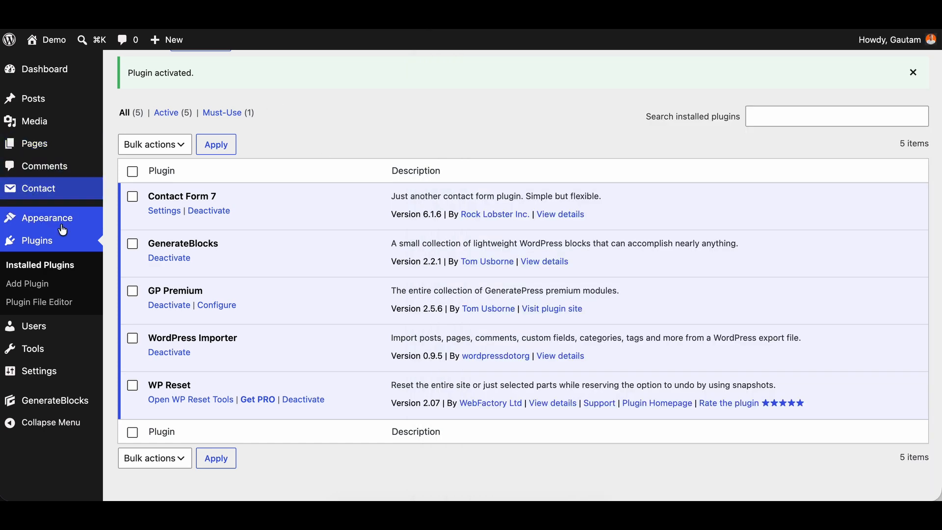
# Open the GeneratePress theme dashboard in WordPress and bring up its Modules list
pyautogui.moveTo(70, 220)
pyautogui.click(144, 333)
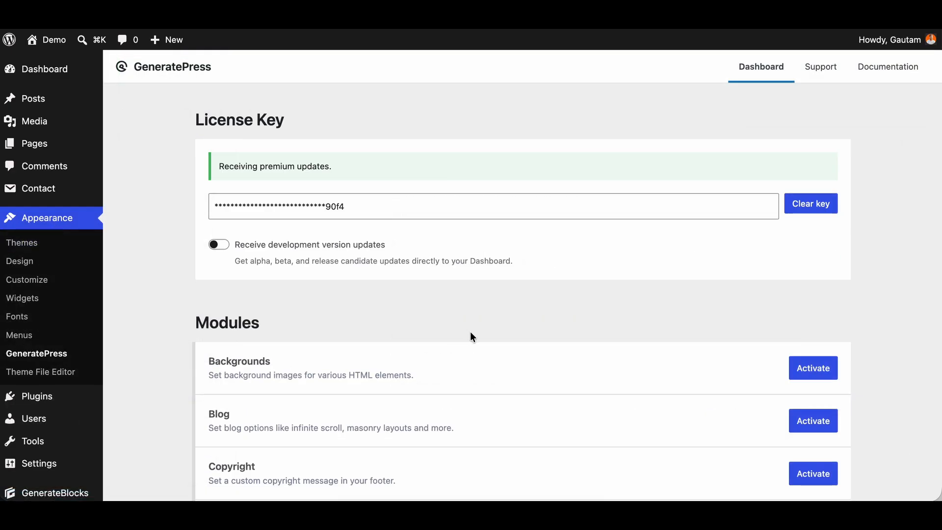
pyautogui.scroll(-3, 470, 337)
pyautogui.moveTo(746, 168); pyautogui.dragTo(795, 481)
pyautogui.scroll(-1, 731, 436)
pyautogui.click(681, 167)
# Activate the Backgrounds, Blog, Copyright, Disable Elements and Elements modules of GeneratePress
pyautogui.click(816, 200)
pyautogui.click(813, 255)
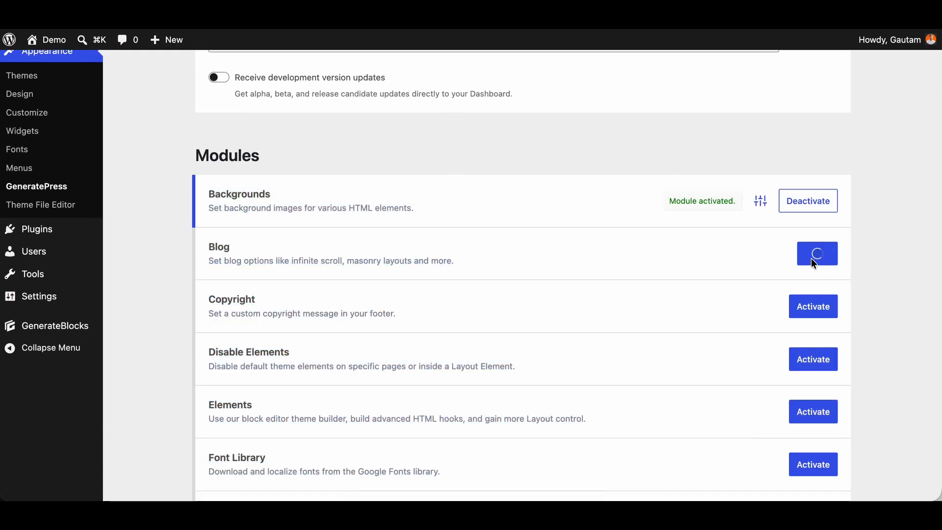
pyautogui.scroll(-2, 812, 261)
pyautogui.click(813, 198)
pyautogui.click(816, 248)
pyautogui.scroll(-2, 815, 236)
pyautogui.click(814, 177)
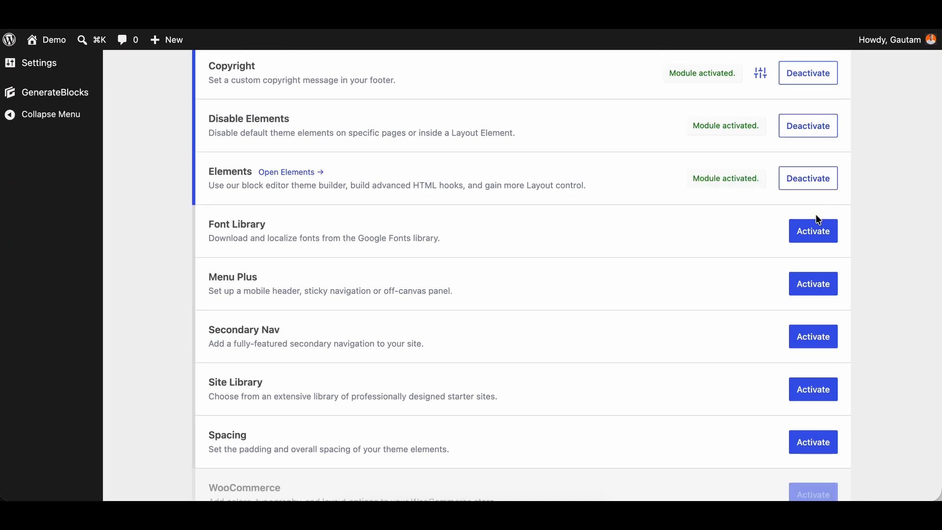
# Activate the Font Library, Menu Plus, Secondary Nav, Site Library and Spacing modules of GeneratePress
pyautogui.click(814, 282)
pyautogui.click(807, 343)
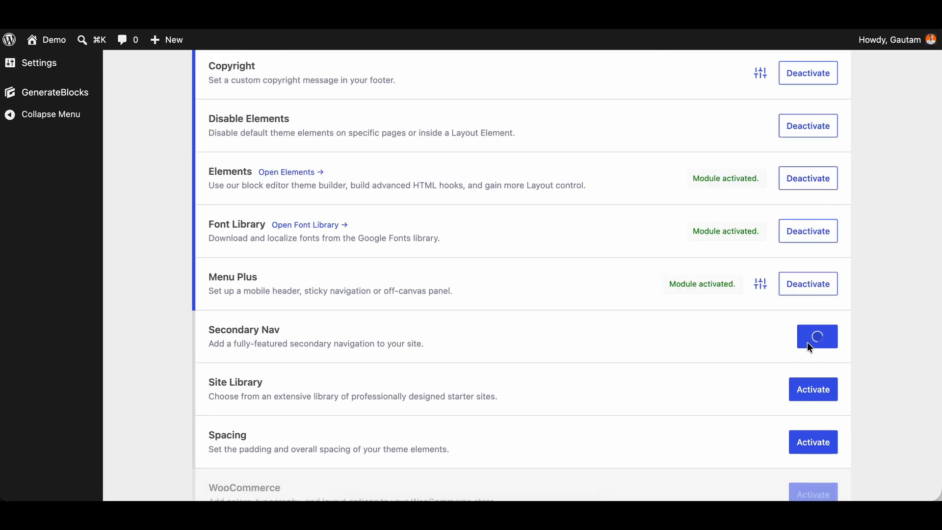
pyautogui.scroll(-2, 814, 319)
pyautogui.click(817, 298)
pyautogui.click(814, 345)
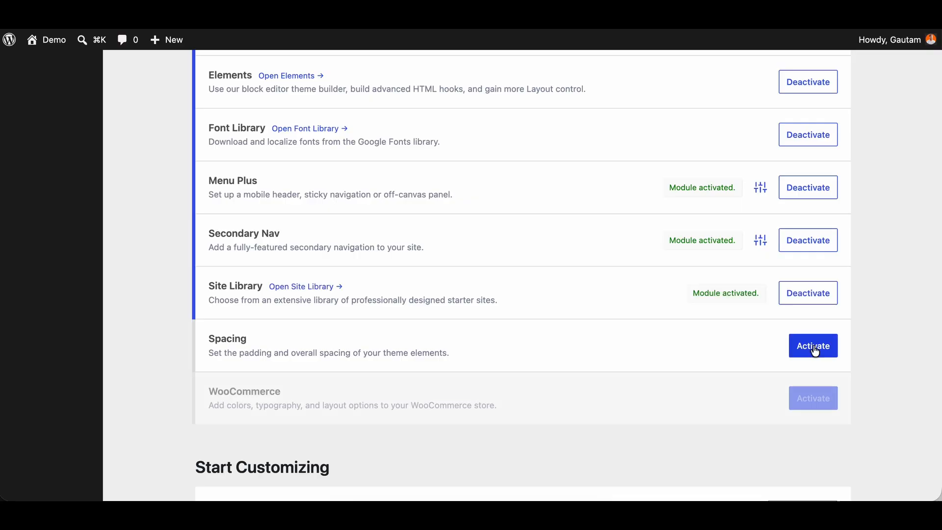
# Check the Import / Export section of the GeneratePress dashboard against the "GeneratePress Setting" import instruction in the Documentation PDF
pyautogui.scroll(9, 632, 263)
pyautogui.scroll(-17, 632, 263)
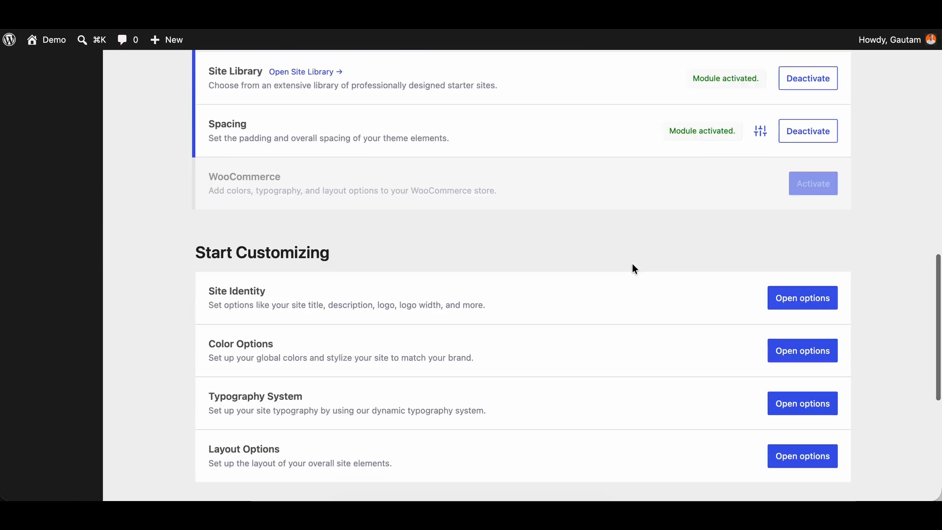
pyautogui.scroll(-3, 633, 267)
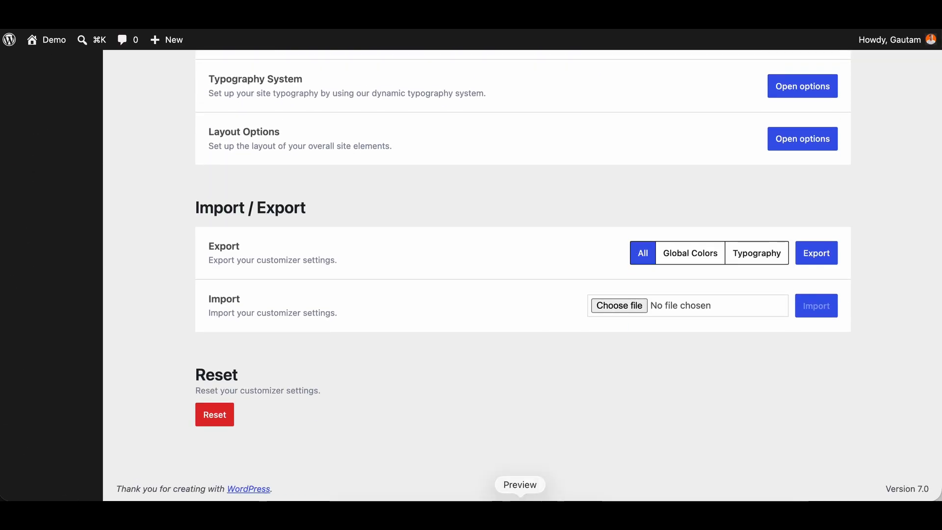
pyautogui.click(520, 498)
pyautogui.scroll(-4, 583, 282)
pyautogui.moveTo(560, 144); pyautogui.dragTo(740, 141)
pyautogui.click(740, 141)
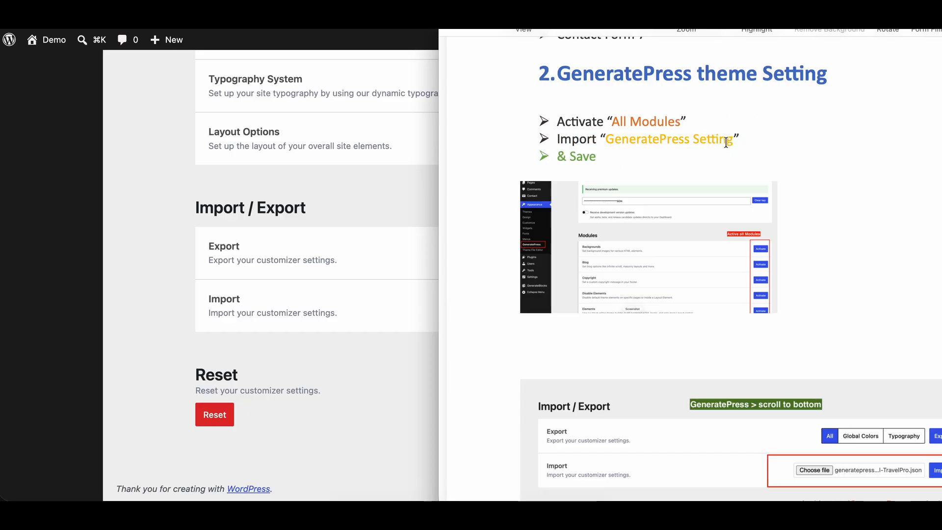
pyautogui.click(309, 218)
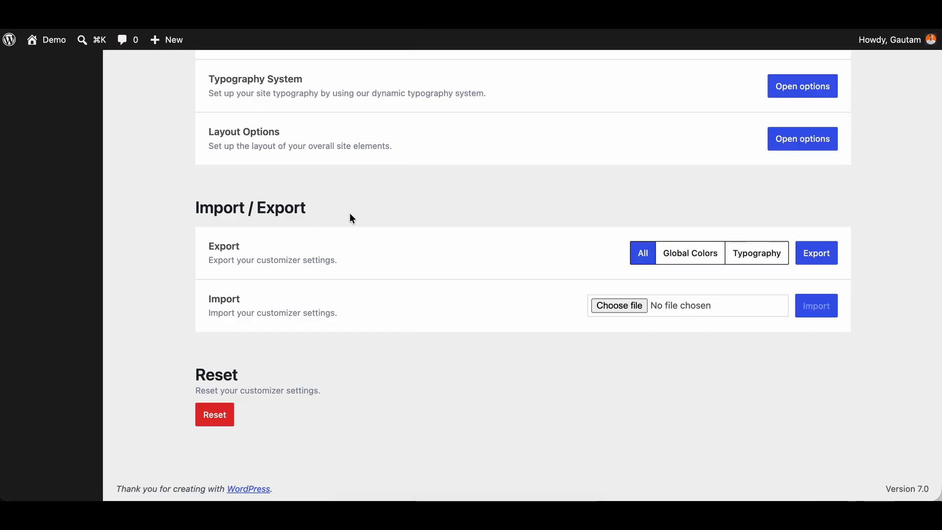
# Import the customizer settings from generatepress-settings-all-TravelPro.json in the Travel Pro Templates folder and accept overwriting the existing settings
pyautogui.click(619, 306)
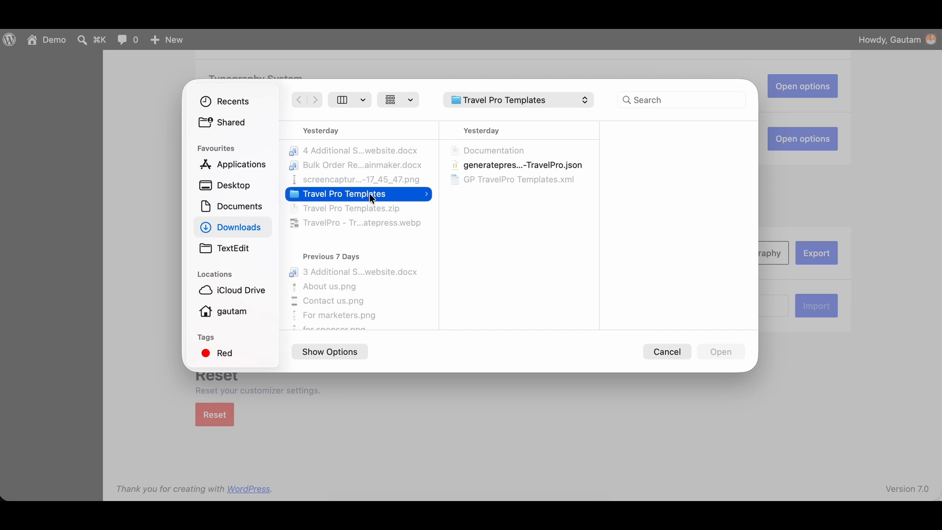
pyautogui.click(525, 167)
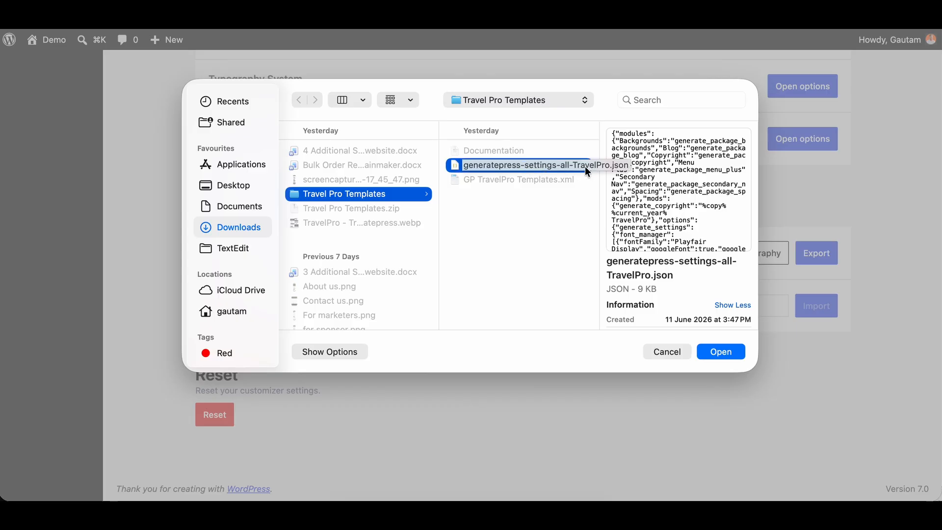
pyautogui.click(726, 351)
pyautogui.click(813, 307)
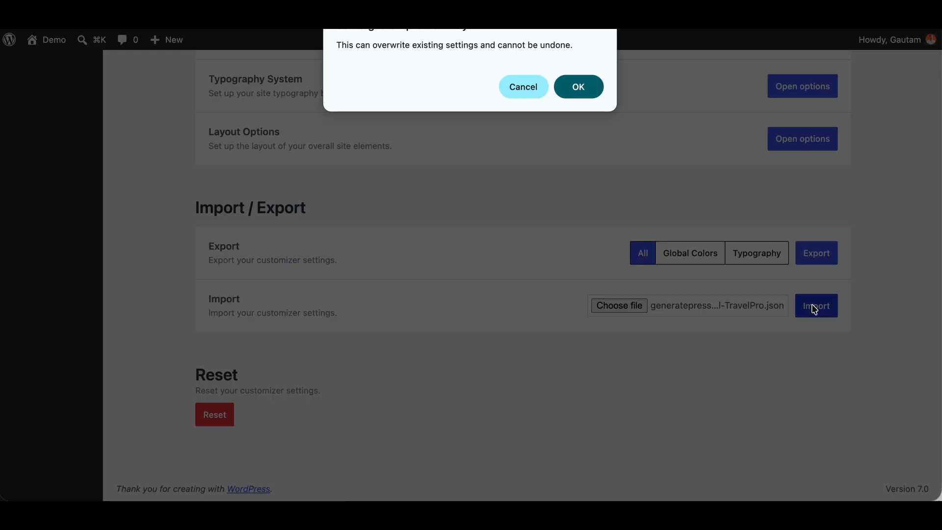
pyautogui.click(578, 93)
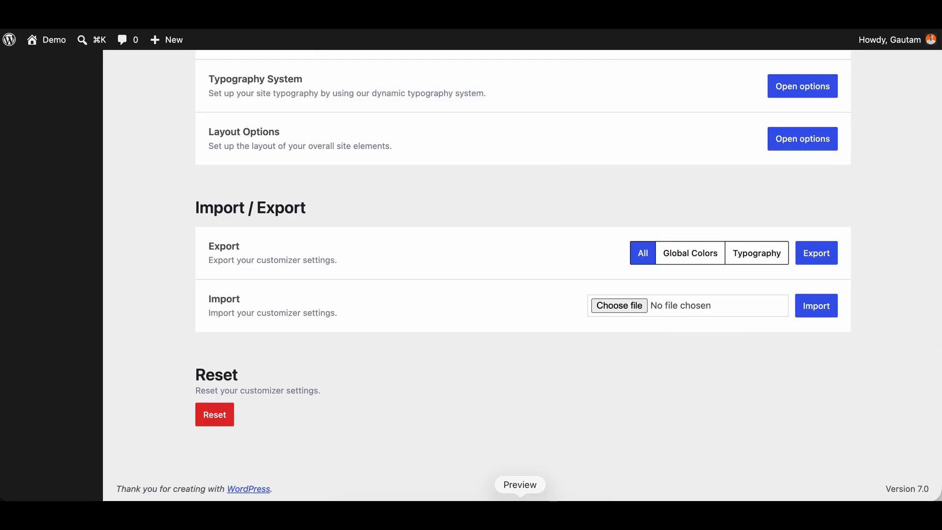
# Read the Tools section of the Documentation PDF about importing "GP TravelPro Templates" and return to the WordPress dashboard
pyautogui.click(520, 512)
pyautogui.scroll(-5, 580, 225)
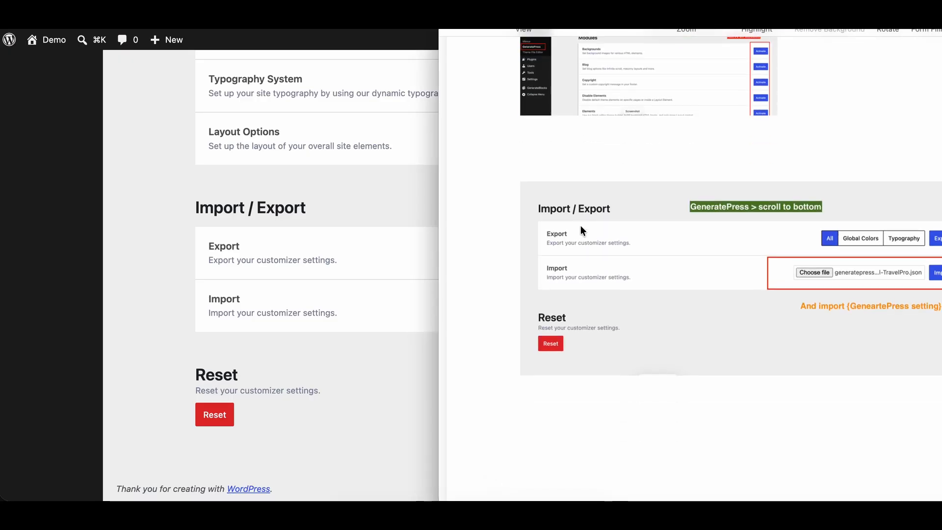
pyautogui.scroll(-5, 751, 297)
pyautogui.scroll(-7, 751, 298)
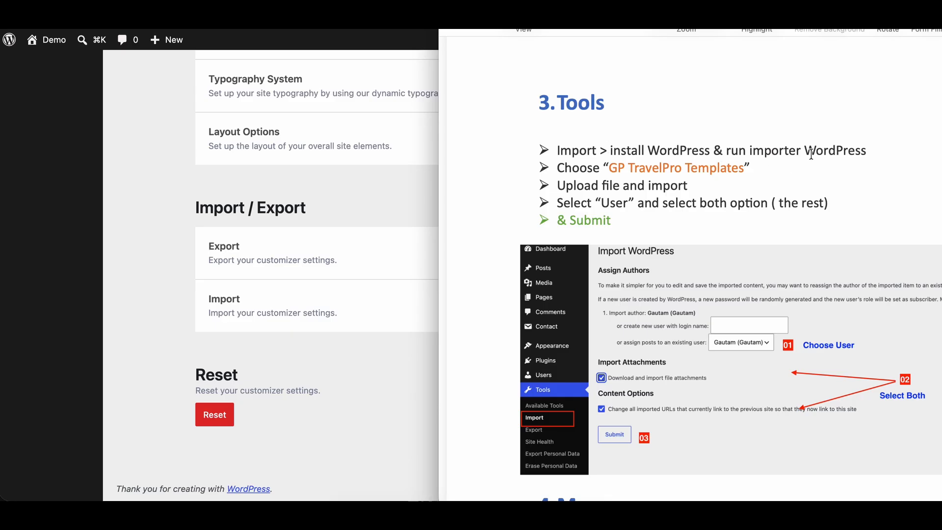
pyautogui.moveTo(614, 168); pyautogui.dragTo(746, 172)
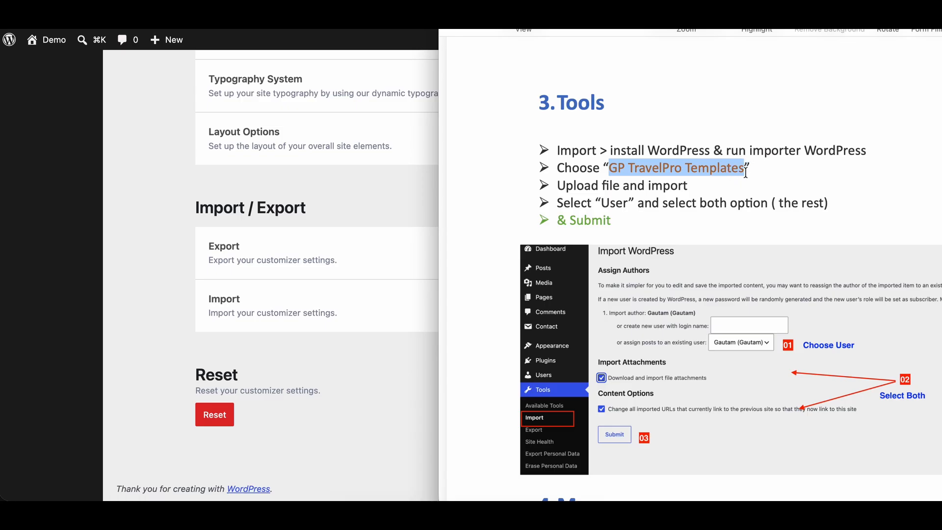
pyautogui.click(361, 169)
# Run the WordPress importer and upload GP TravelPro Templates.xml from the Travel Pro Templates folder
pyautogui.scroll(15, 224, 166)
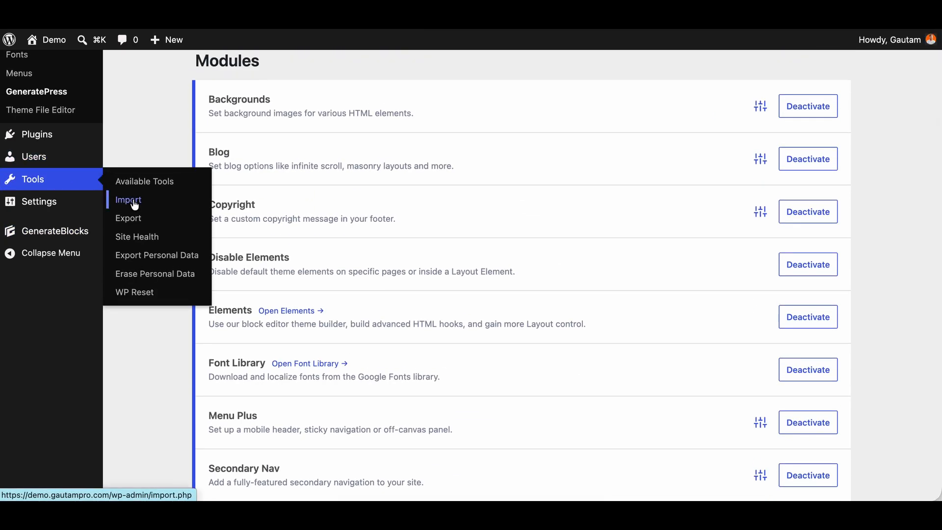
pyautogui.click(130, 200)
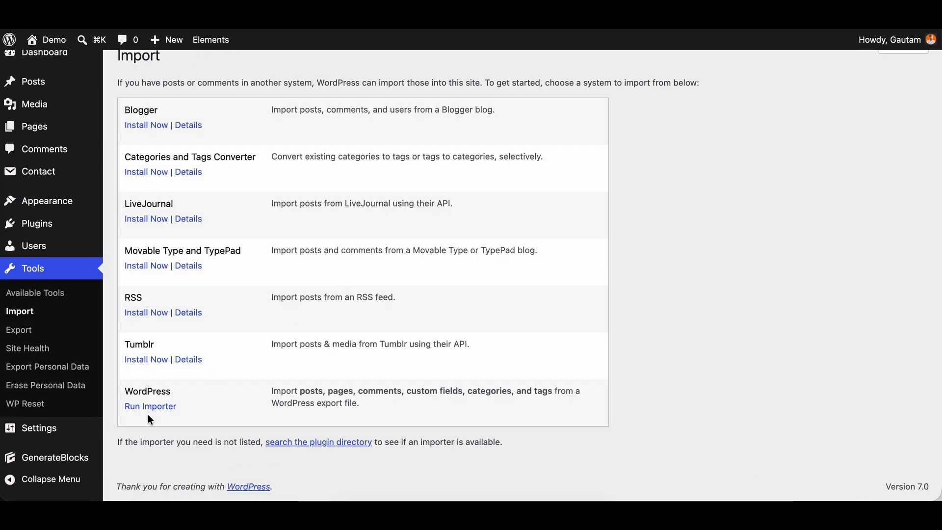
pyautogui.click(156, 410)
pyautogui.click(391, 147)
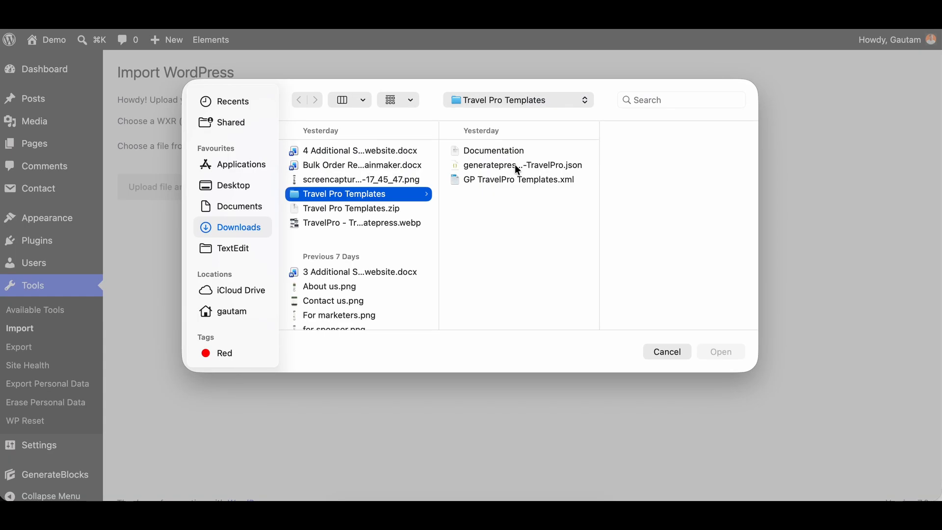
pyautogui.click(521, 182)
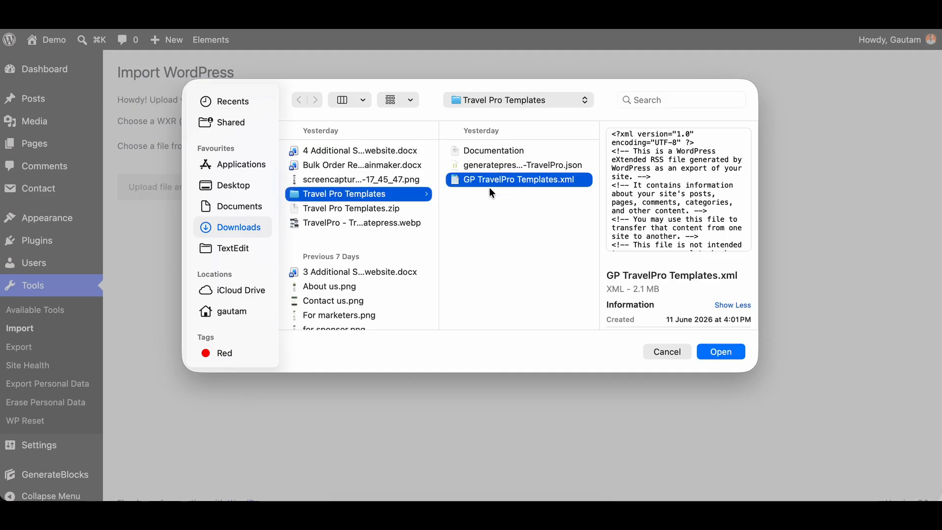
pyautogui.click(721, 352)
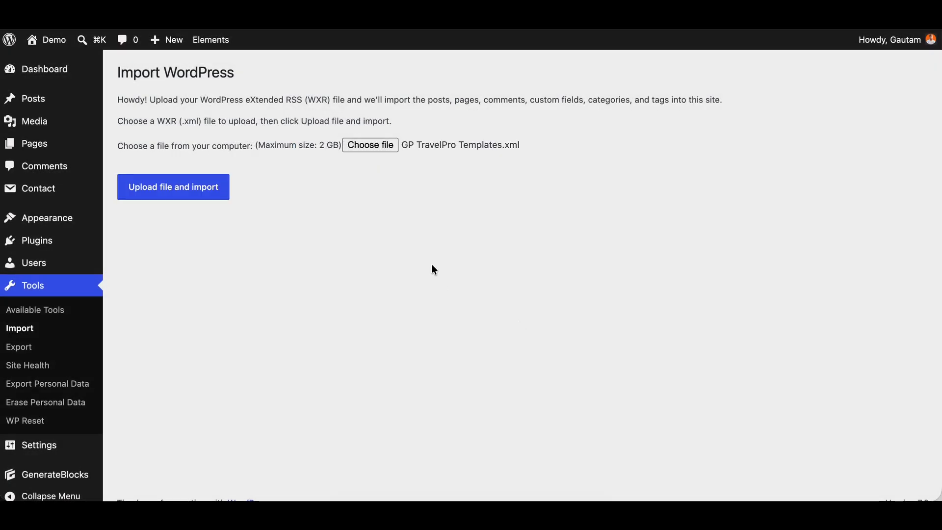
pyautogui.click(146, 196)
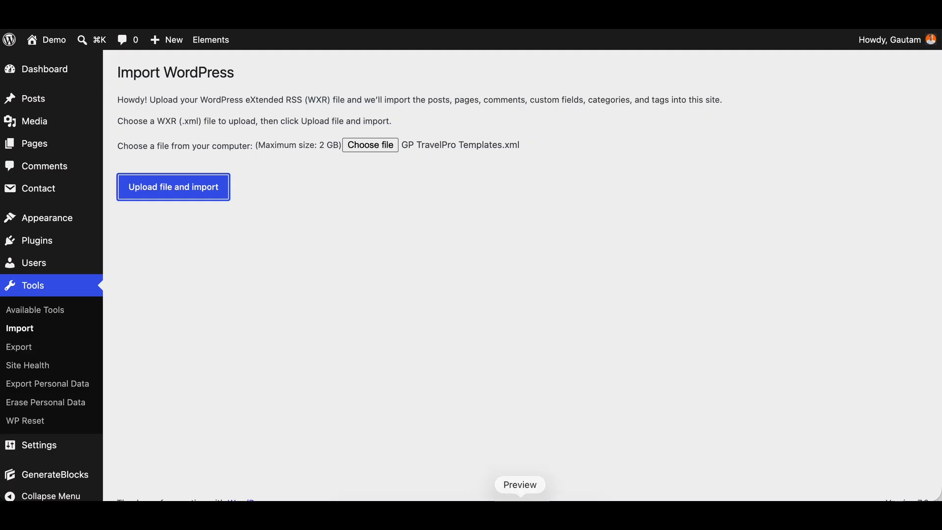
# Following the Documentation PDF, assign the imported posts to the existing user and enable downloading and importing file attachments
pyautogui.click(520, 510)
pyautogui.scroll(-3, 585, 332)
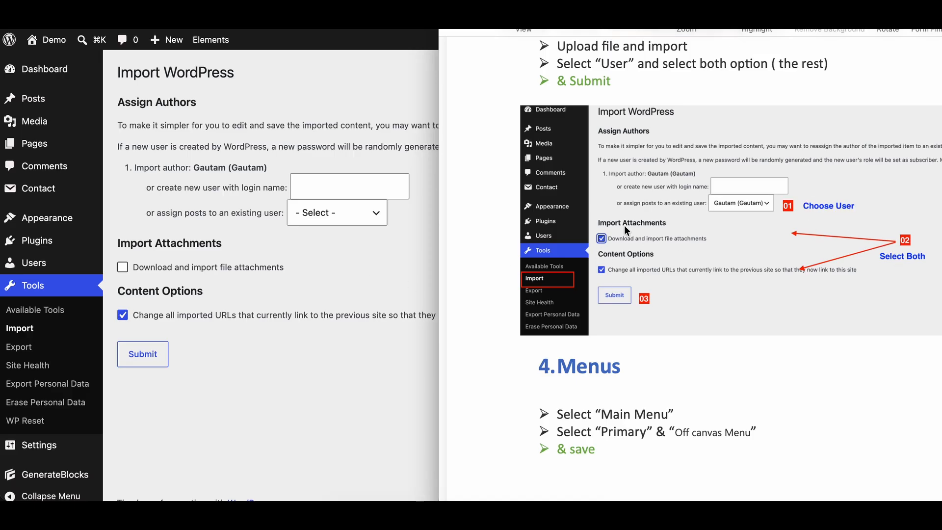
pyautogui.click(361, 212)
pyautogui.click(361, 212)
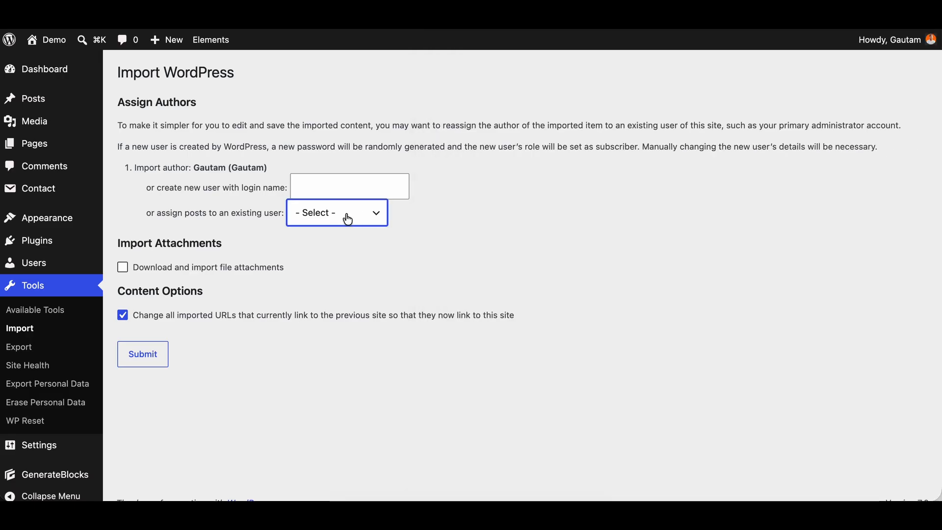
pyautogui.click(327, 224)
pyautogui.click(122, 267)
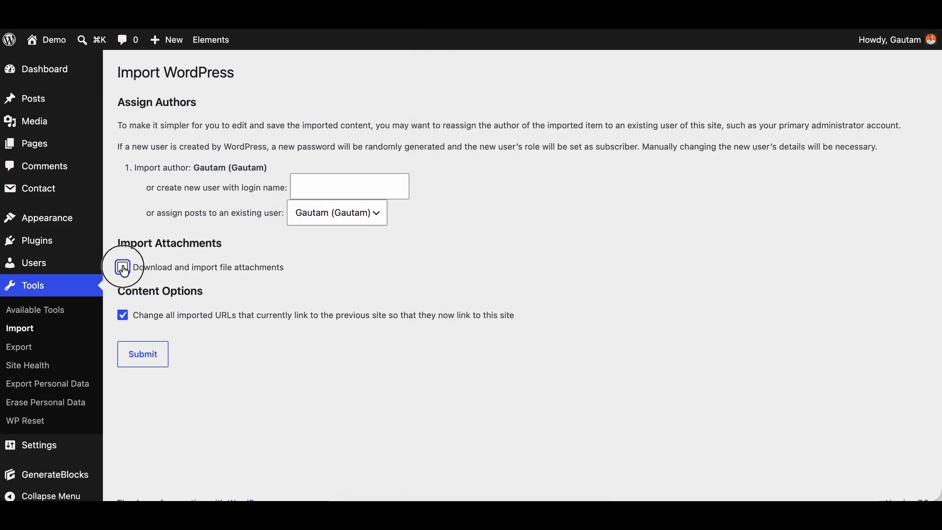
pyautogui.moveTo(183, 266); pyautogui.dragTo(296, 266)
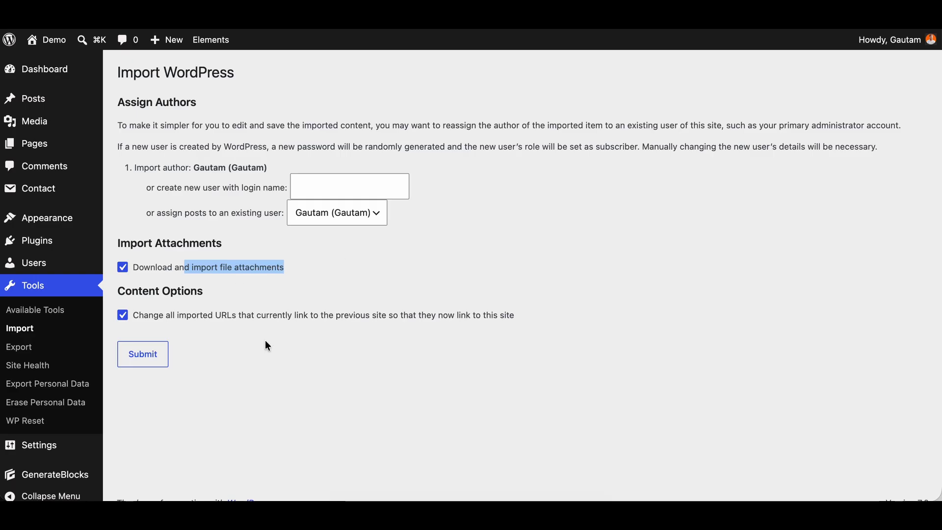
# Submit the WordPress import and, while it runs, read the Menus section of the Documentation PDF
pyautogui.click(157, 364)
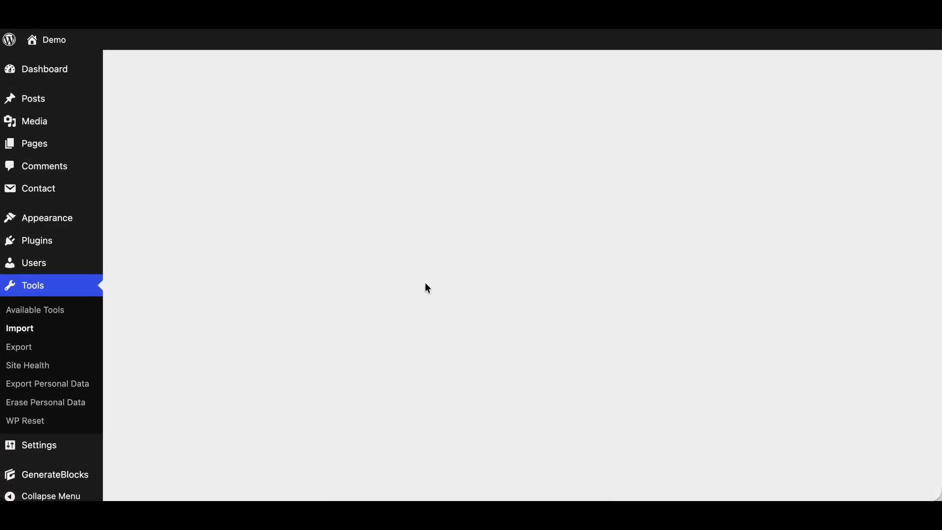
pyautogui.click(520, 510)
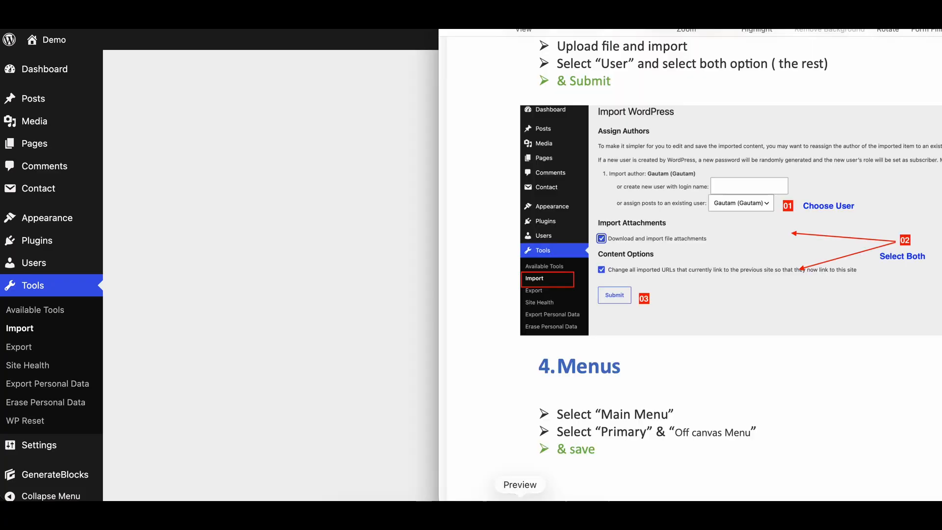
pyautogui.scroll(-5, 633, 319)
pyautogui.moveTo(559, 180); pyautogui.dragTo(650, 190)
pyautogui.click(620, 238)
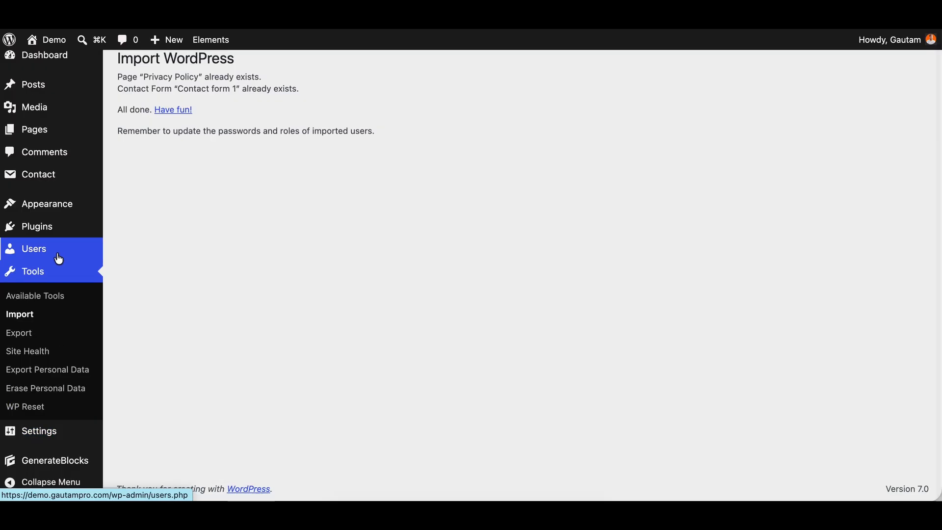
# Assign the Main Menu to the Primary Menu and Off Canvas Menu locations and save the menu
pyautogui.moveTo(79, 211)
pyautogui.click(129, 305)
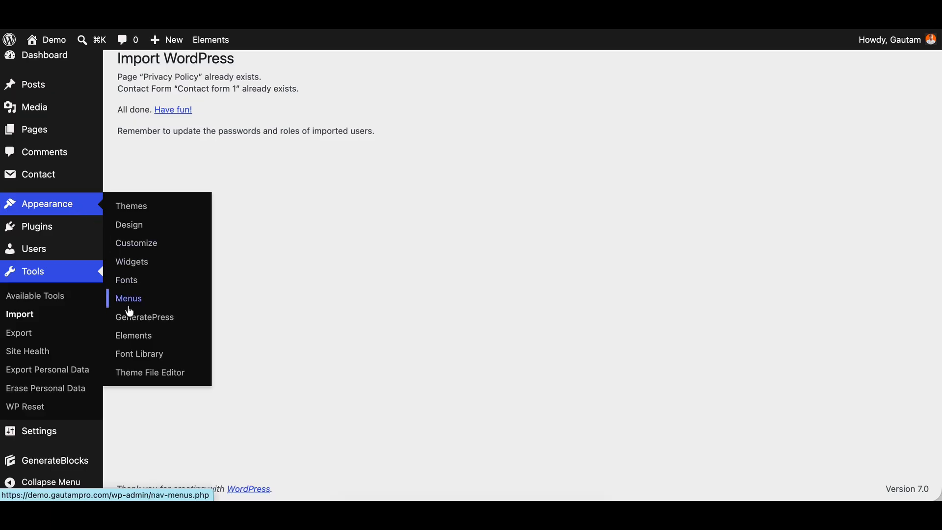
pyautogui.click(129, 309)
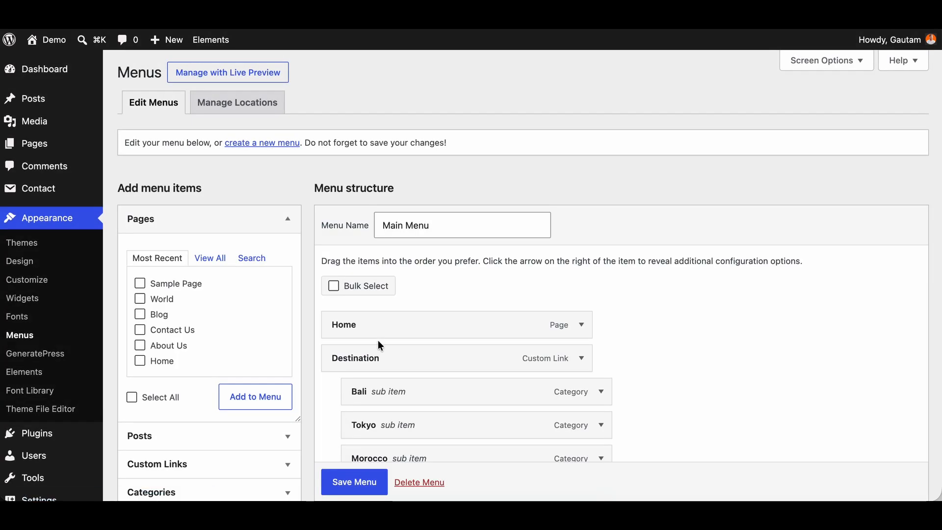
pyautogui.scroll(-10, 378, 344)
pyautogui.click(446, 358)
pyautogui.click(447, 386)
pyautogui.click(353, 432)
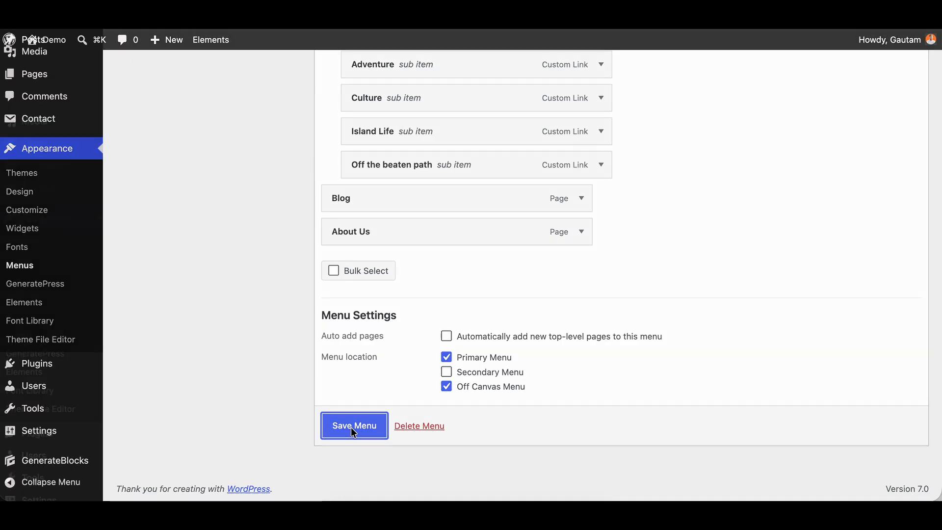
pyautogui.scroll(-6, 317, 237)
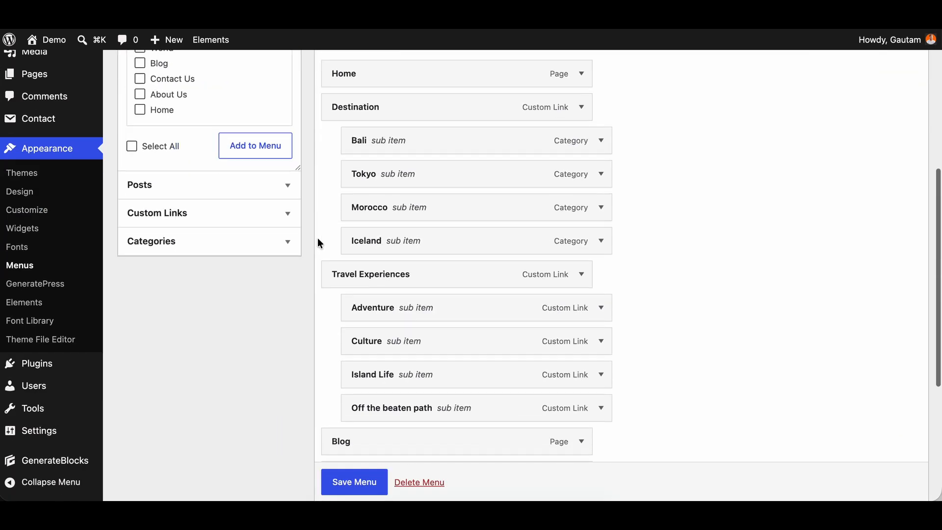
# Read section 5 of the Documentation PDF on the Reading settings and return to the WordPress dashboard
pyautogui.click(520, 498)
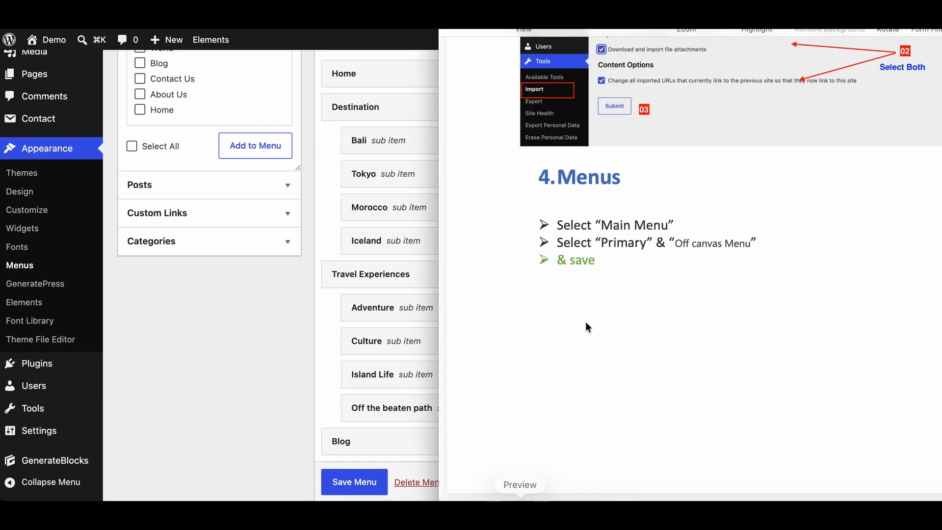
pyautogui.scroll(-10, 581, 322)
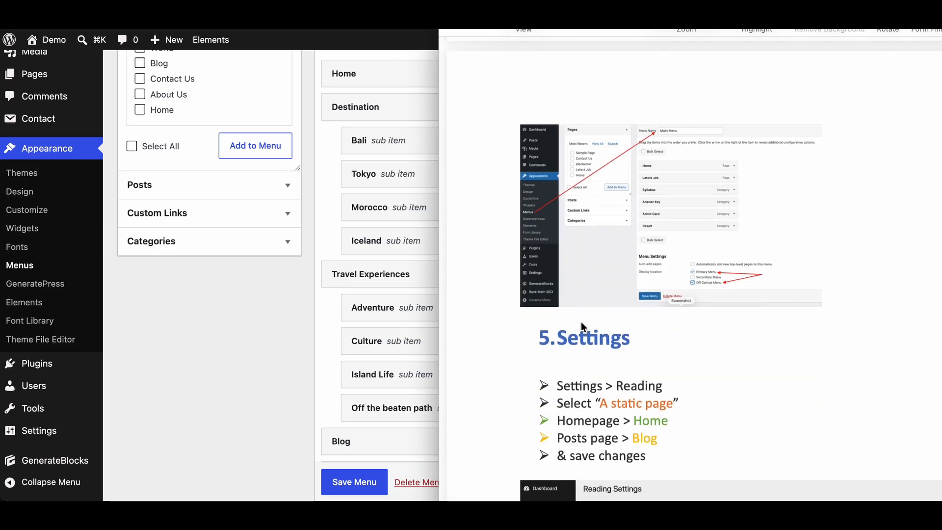
pyautogui.scroll(-5, 581, 326)
pyautogui.moveTo(567, 183); pyautogui.dragTo(650, 183)
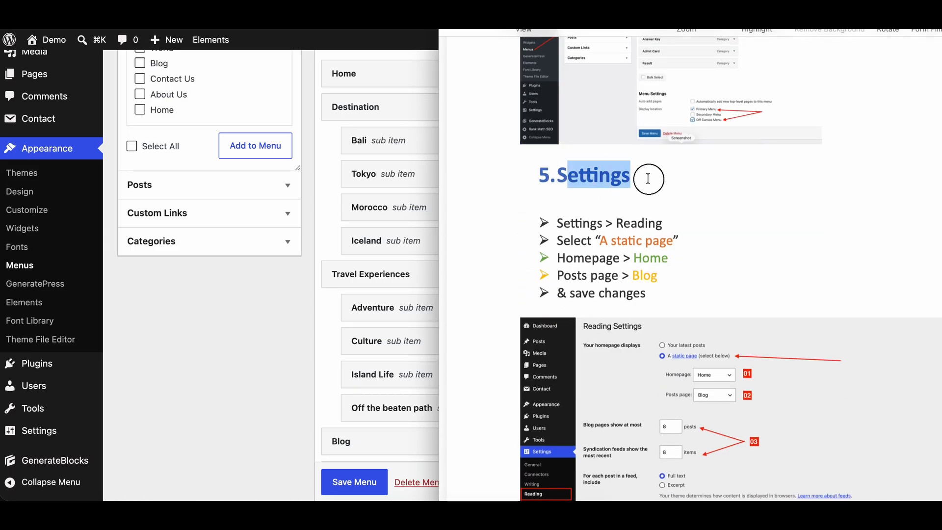
pyautogui.click(617, 222)
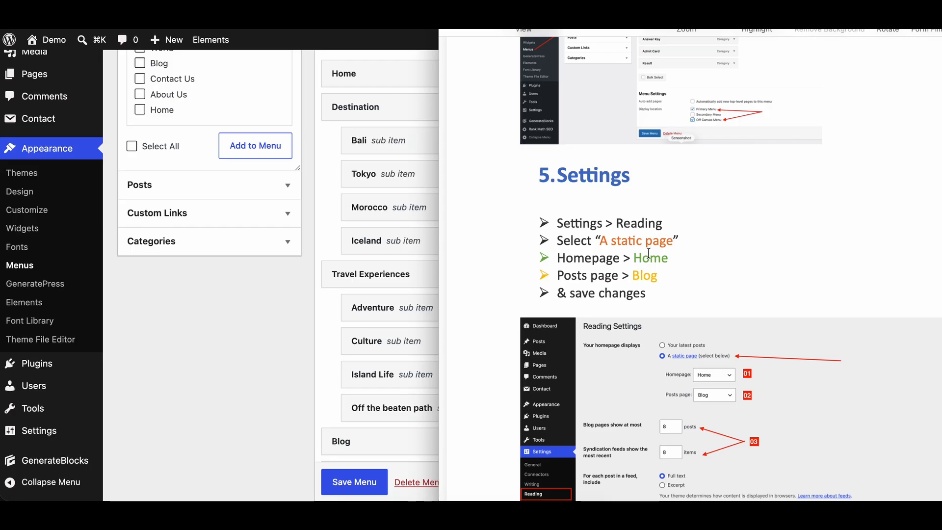
pyautogui.click(142, 360)
# Open the Reading settings and set the site homepage to display a static page
pyautogui.moveTo(54, 431)
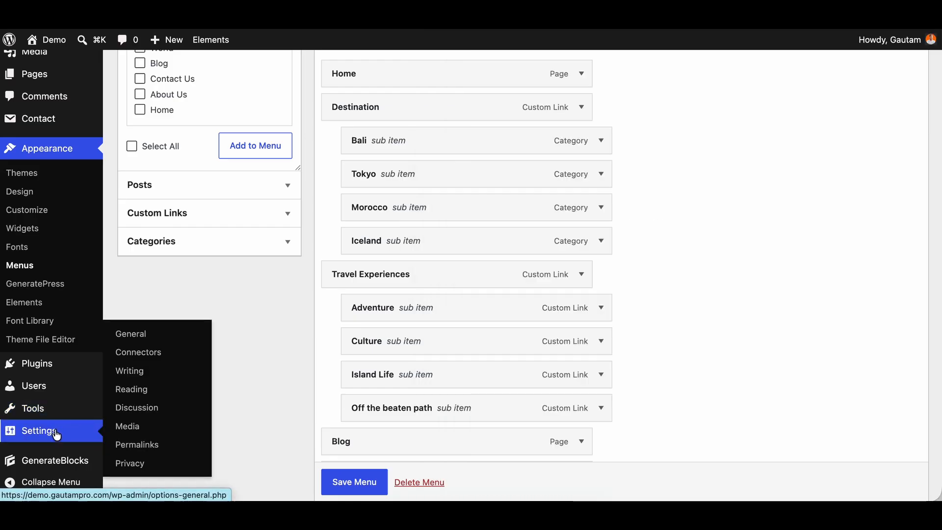
pyautogui.click(156, 390)
pyautogui.scroll(-1, 407, 308)
pyautogui.scroll(1, 392, 304)
pyautogui.click(267, 128)
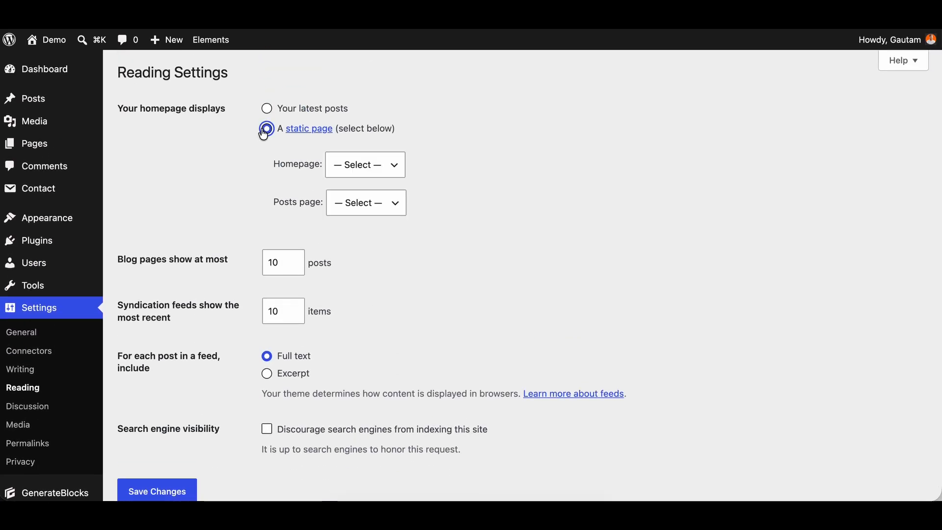
# Choose Home as the static homepage and Blog as the posts page
pyautogui.click(363, 162)
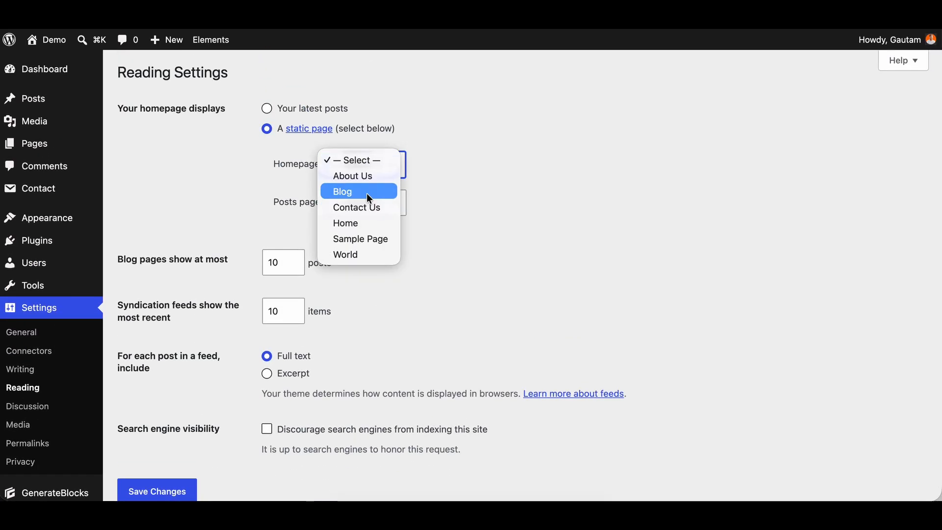
pyautogui.click(282, 169)
pyautogui.click(397, 166)
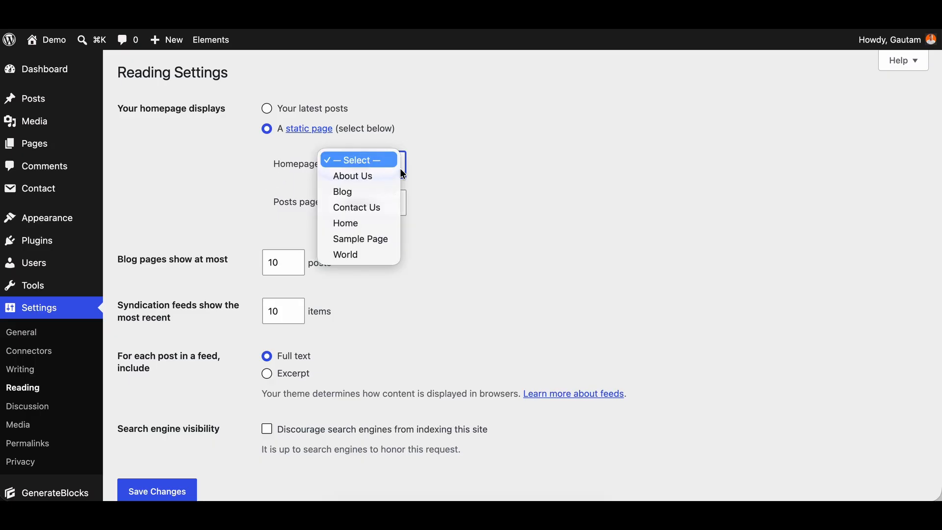
pyautogui.click(361, 237)
pyautogui.click(386, 159)
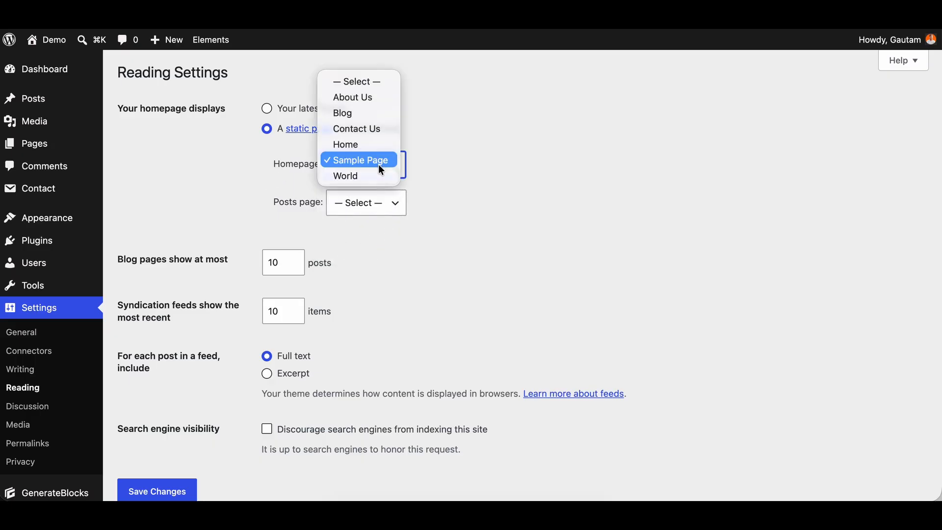
pyautogui.click(363, 146)
pyautogui.click(362, 204)
pyautogui.click(363, 230)
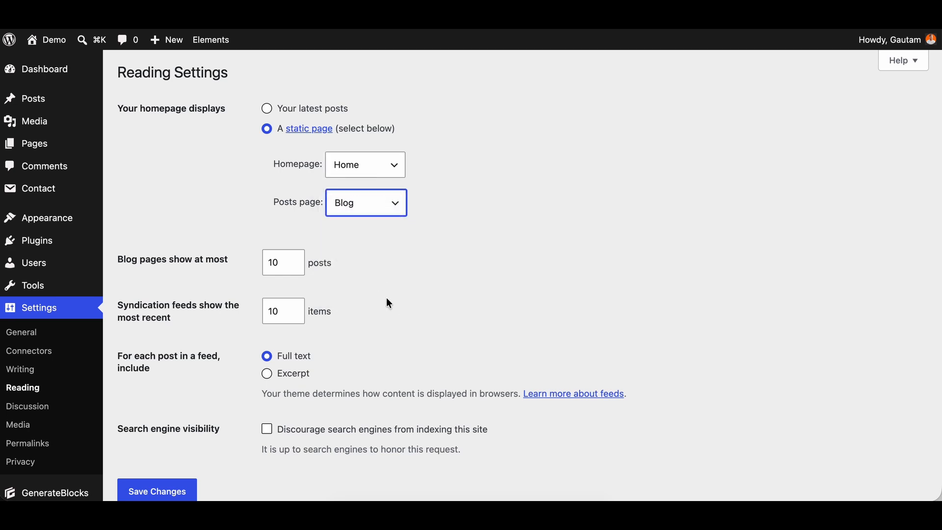
# Set both the blog page limit and the syndication feed limit to 8 and save the Reading settings
pyautogui.scroll(-2, 386, 300)
pyautogui.click(268, 217)
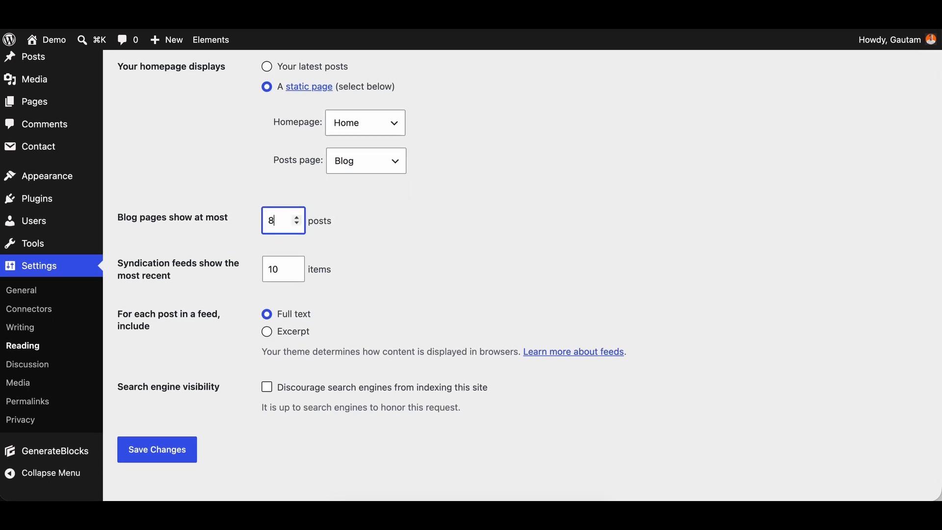
pyautogui.click(280, 271)
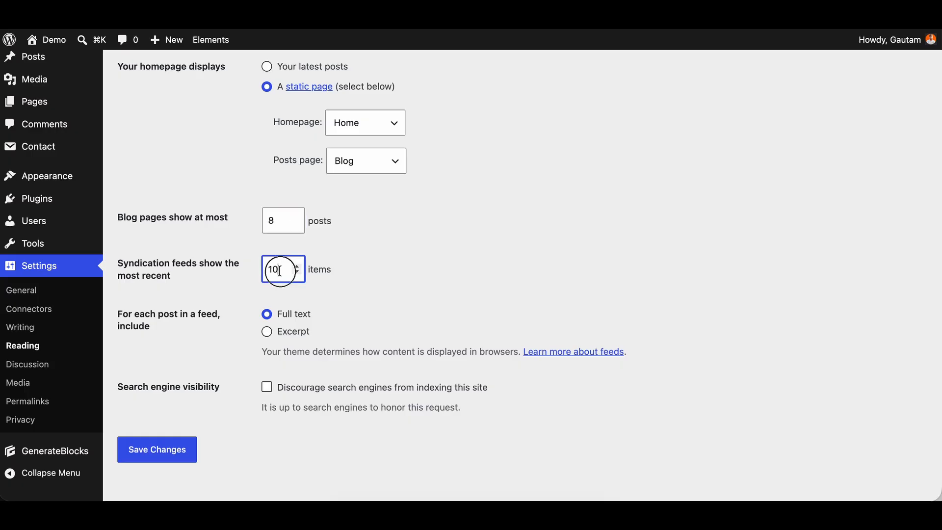
pyautogui.write('8')
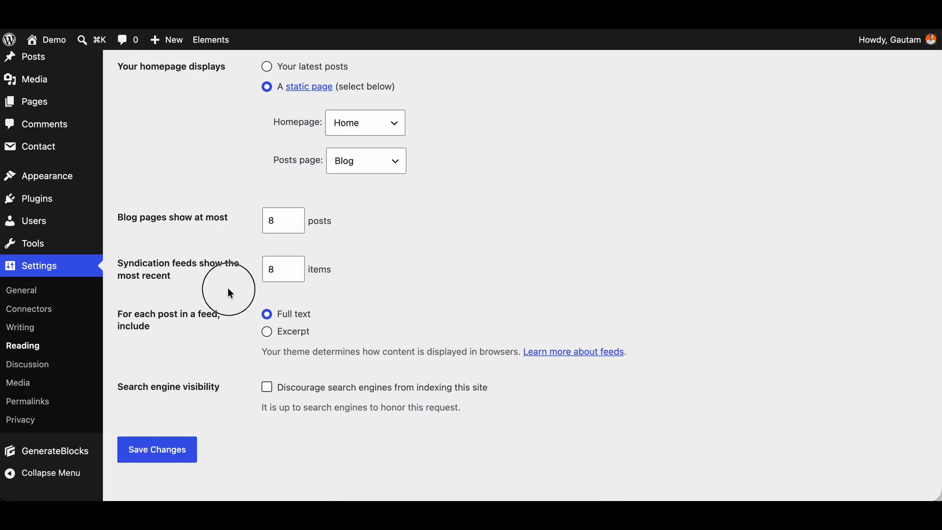
pyautogui.click(176, 451)
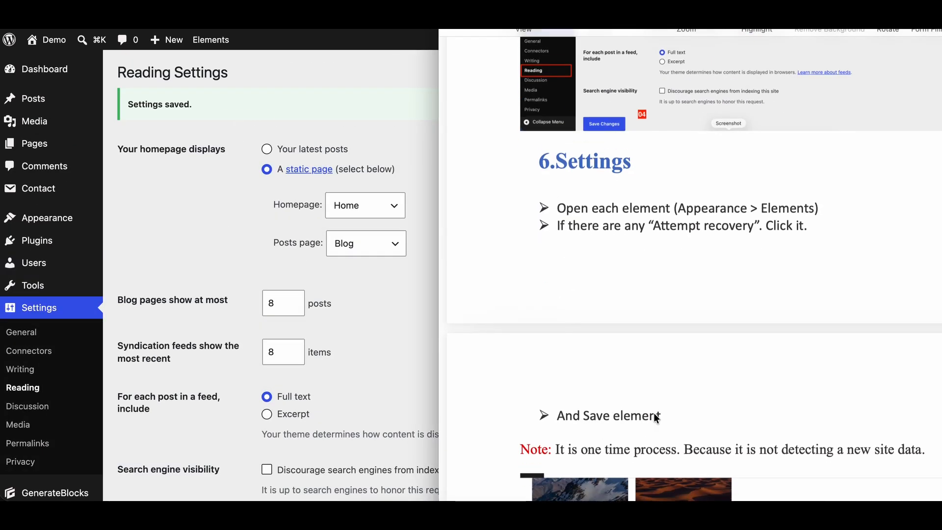
# Read section 6 of the Documentation PDF on opening, recovering and saving each element
pyautogui.moveTo(557, 161); pyautogui.dragTo(644, 165)
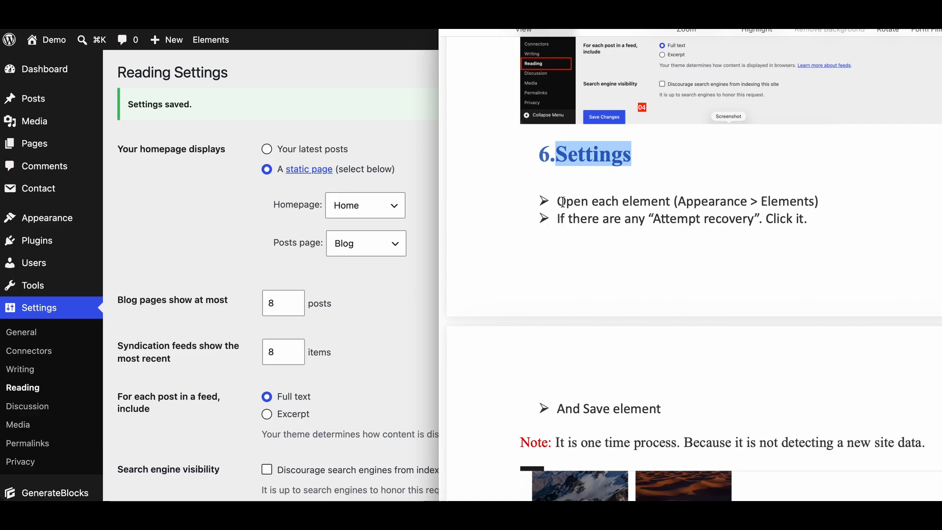
pyautogui.click(644, 202)
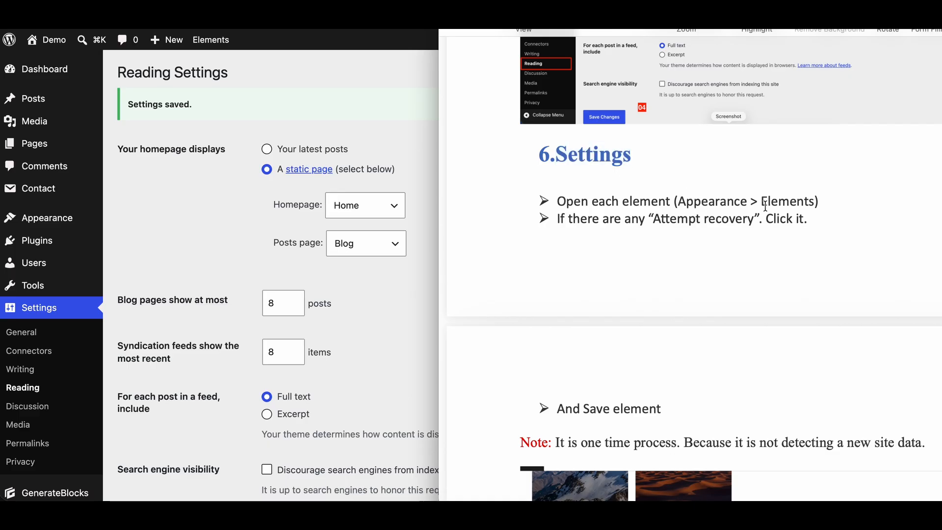
pyautogui.scroll(-1, 769, 207)
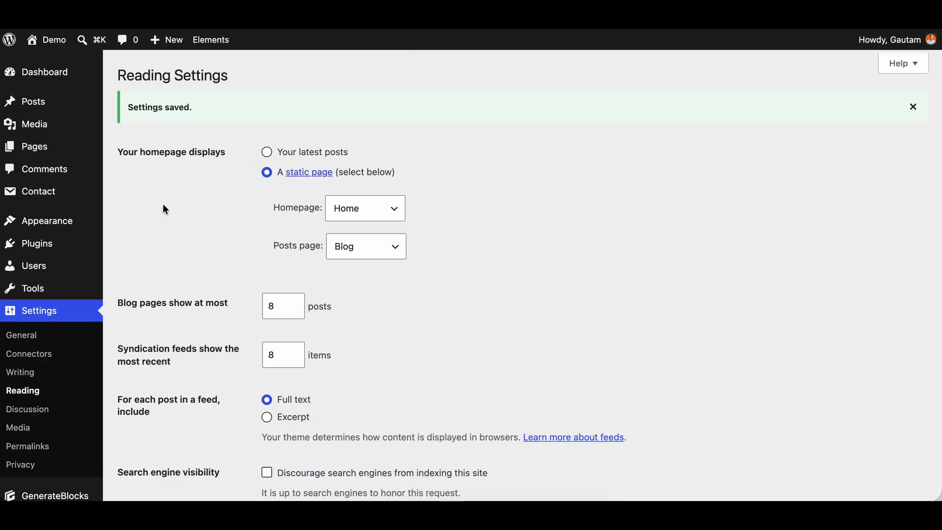
# From the Elements list, open the All CSS, Author Archive and Blog elements for editing in separate browser tabs
pyautogui.moveTo(39, 217)
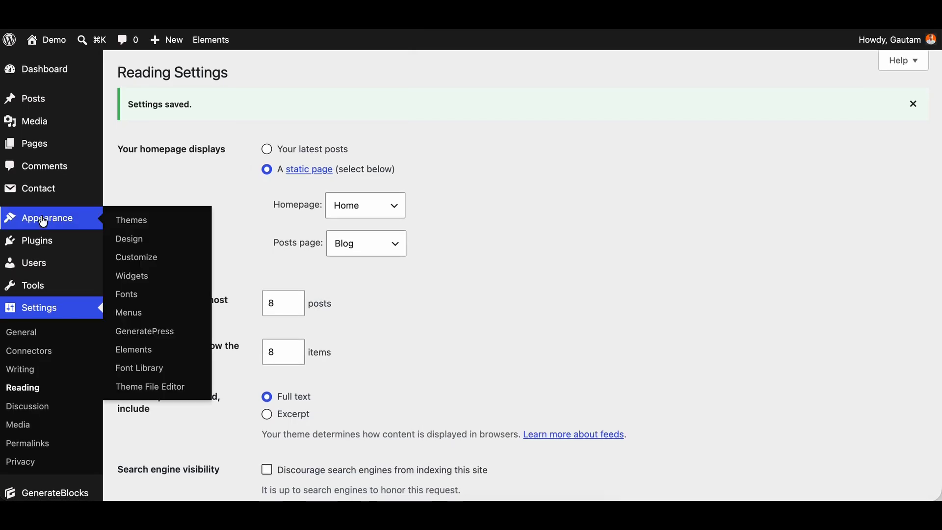
pyautogui.click(161, 355)
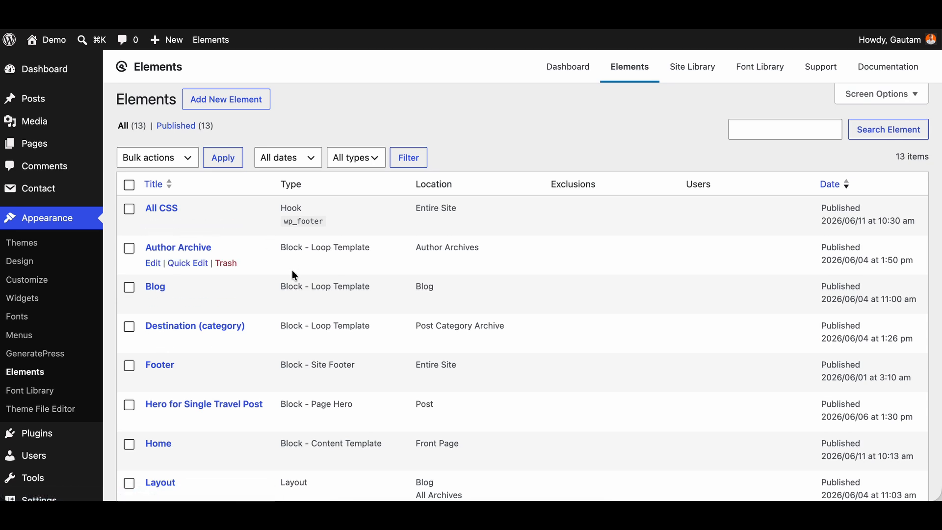
pyautogui.scroll(-1, 294, 273)
pyautogui.click(152, 188)
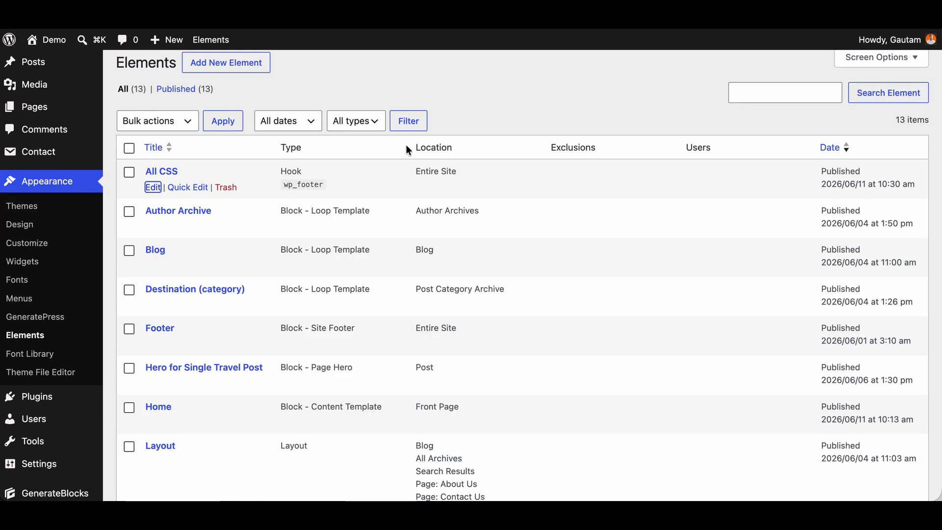
pyautogui.scroll(-1, 390, 191)
pyautogui.click(151, 205)
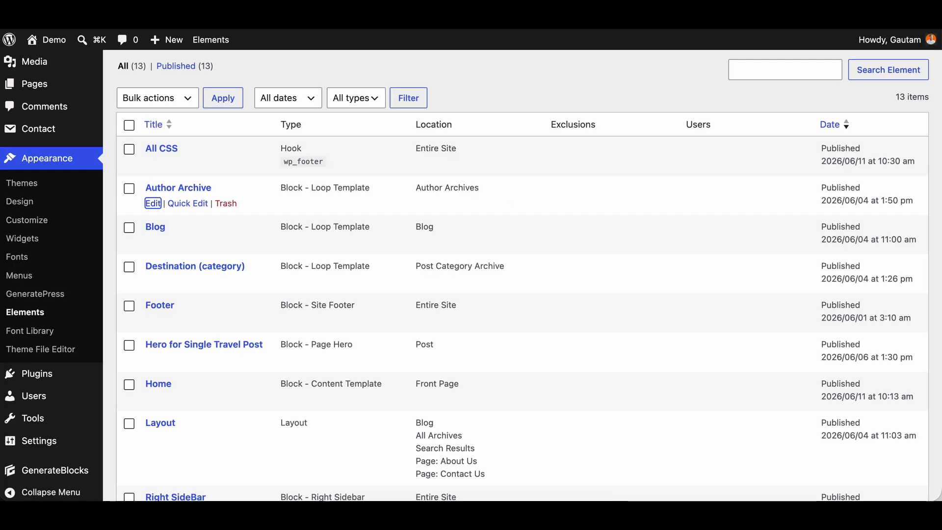
pyautogui.scroll(-1, 490, 265)
pyautogui.hotkey('ctrl', 'Tab')
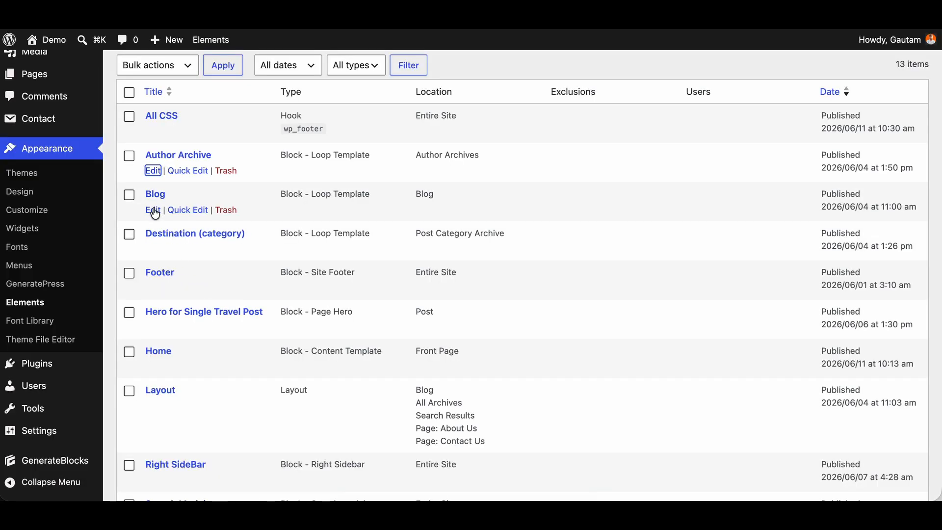
pyautogui.click(154, 211)
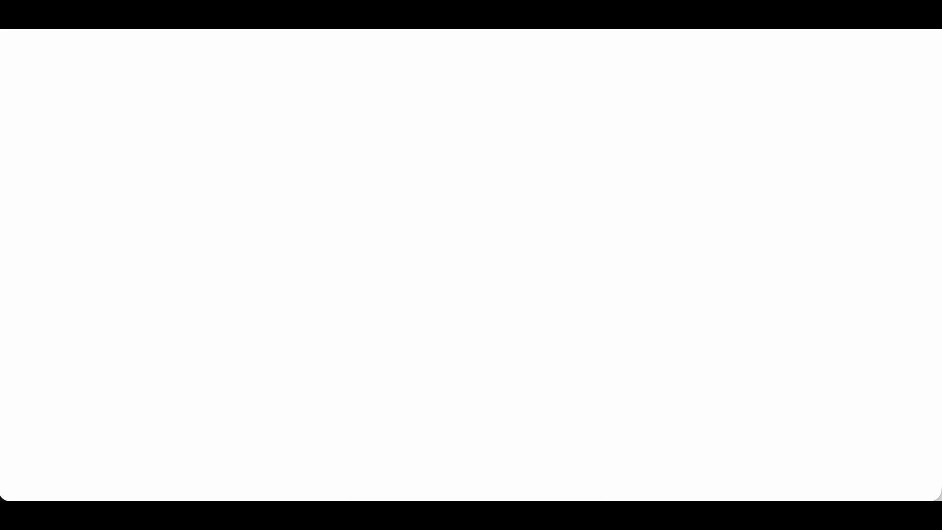
# In the Author Archive element, recover the two invalid blocks on either side of the page numbers and save the element
pyautogui.scroll(-15, 524, 293)
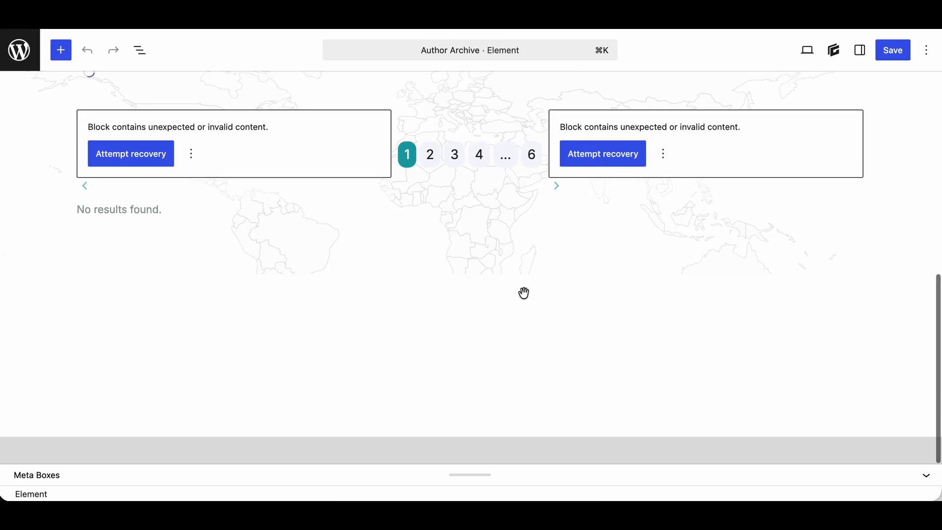
pyautogui.click(141, 183)
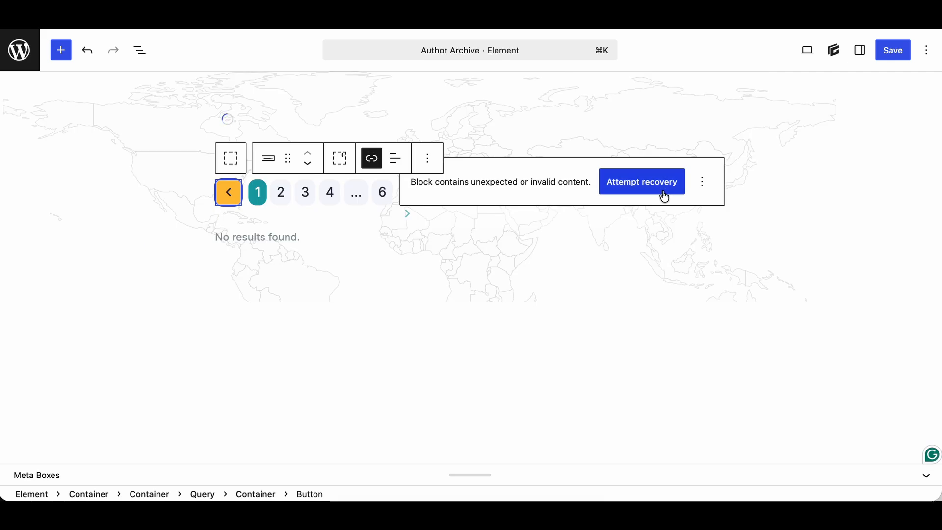
pyautogui.click(639, 184)
pyautogui.scroll(-16, 614, 301)
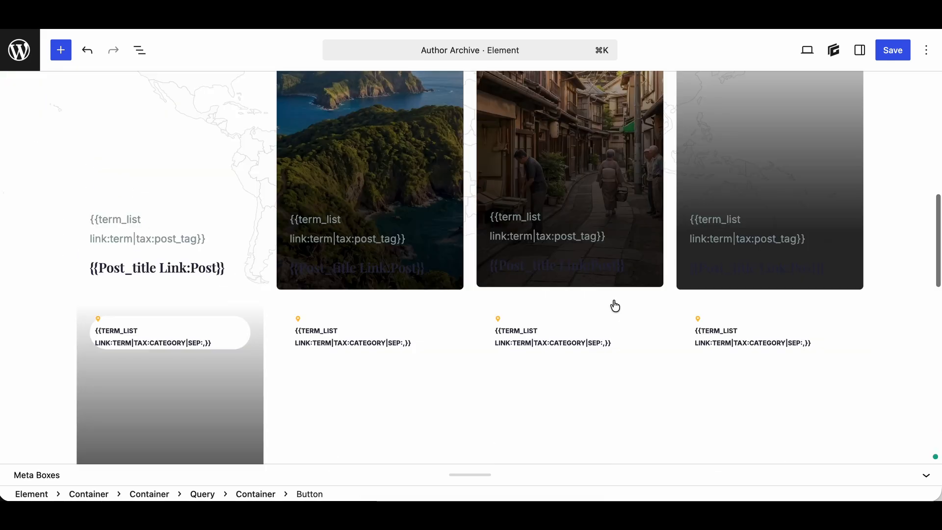
pyautogui.scroll(8, 700, 139)
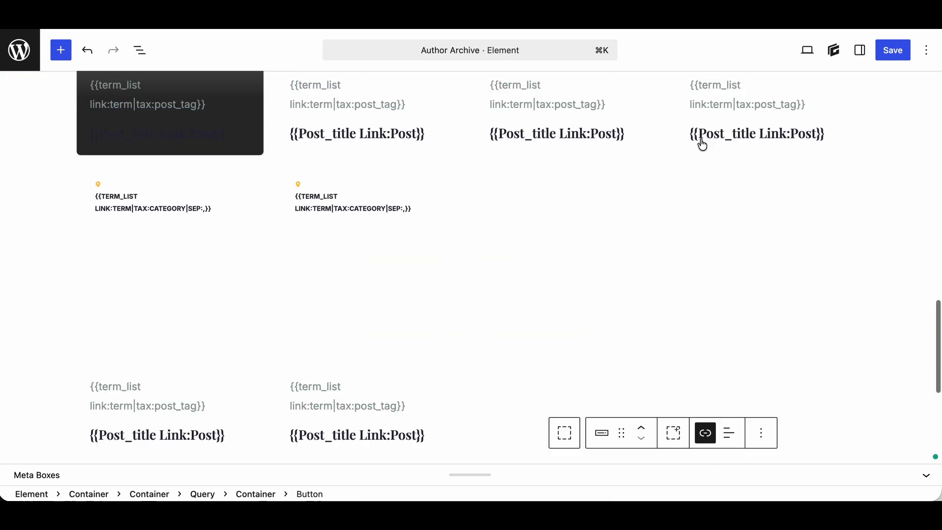
pyautogui.click(893, 50)
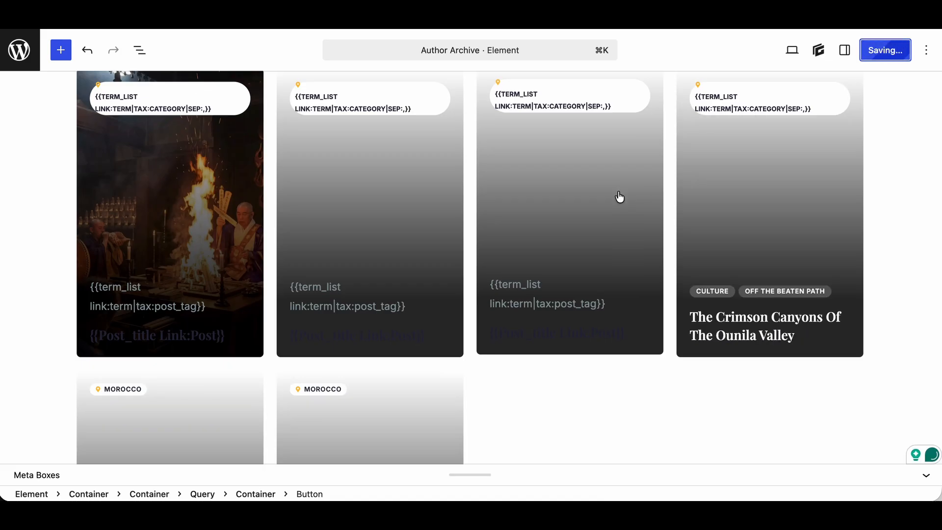
pyautogui.scroll(-10, 579, 309)
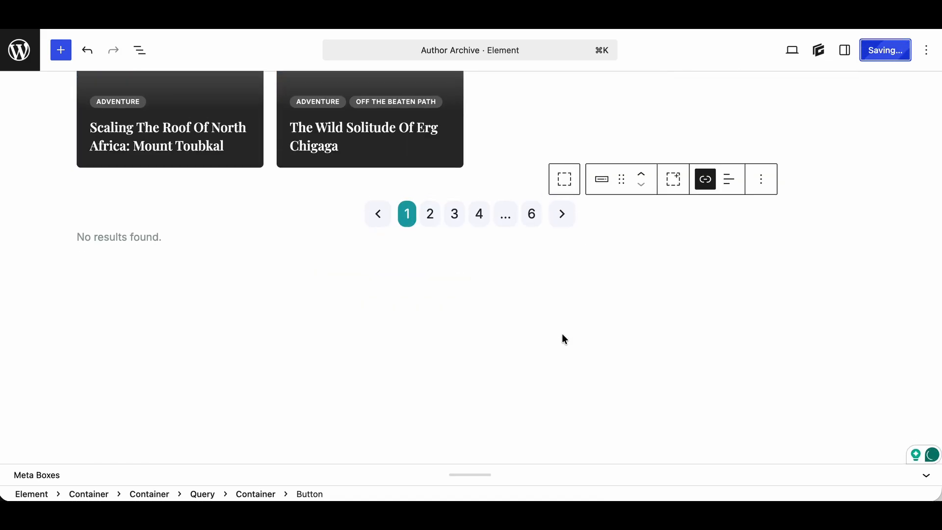
pyautogui.scroll(5, 562, 334)
pyautogui.scroll(-2, 597, 238)
pyautogui.scroll(-4, 597, 238)
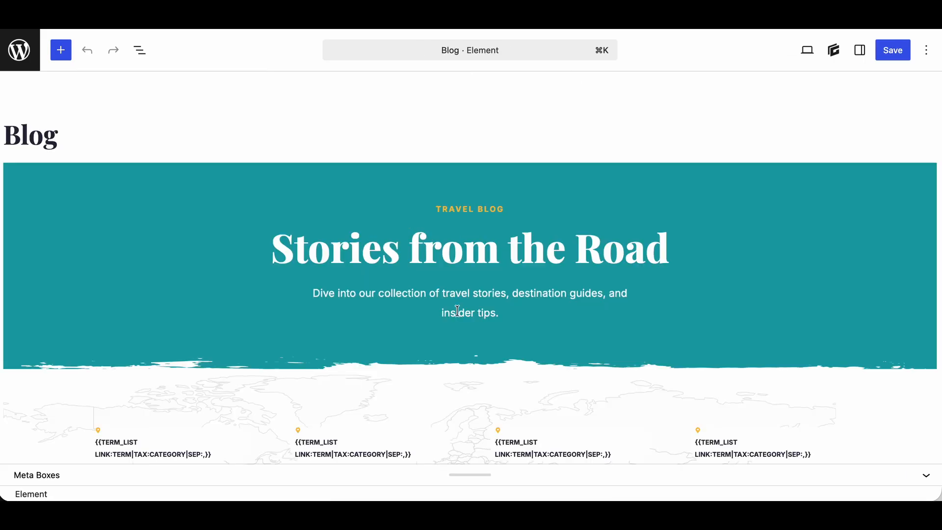
# In the Blog element, recover the two invalid blocks on either side of the page numbers and save the element
pyautogui.scroll(-10, 457, 312)
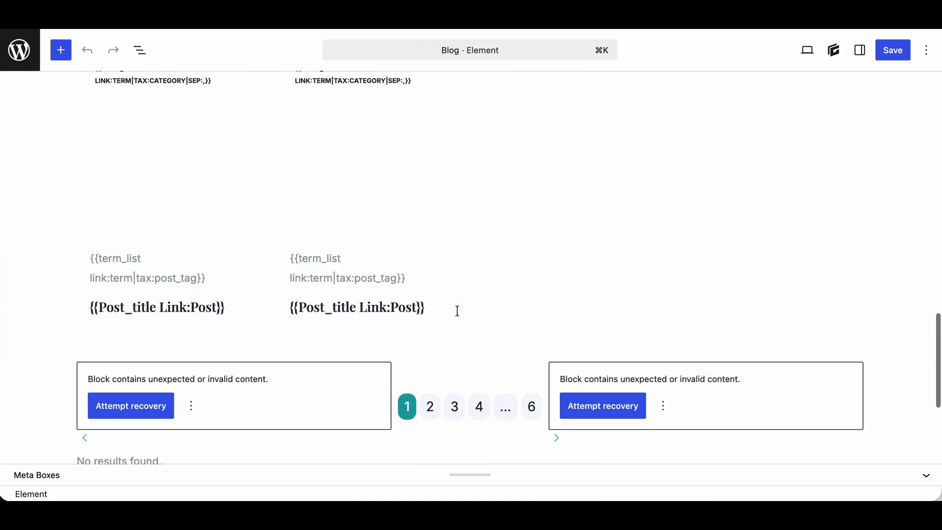
pyautogui.click(131, 343)
pyautogui.click(657, 341)
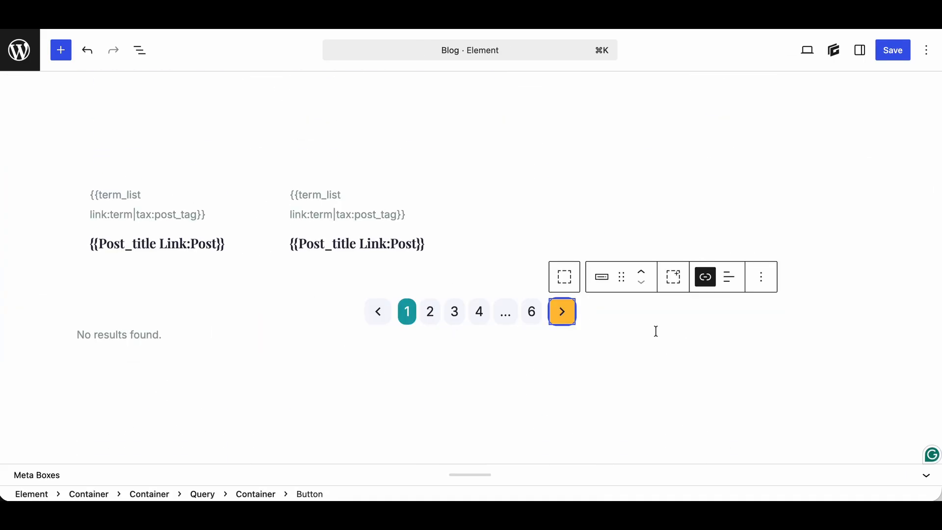
pyautogui.click(889, 50)
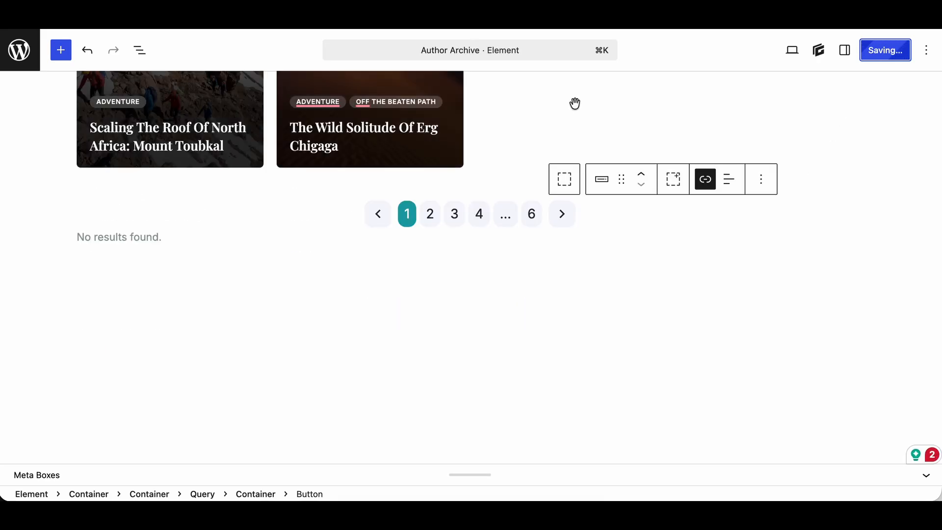
pyautogui.scroll(2, 574, 99)
pyautogui.scroll(2, 573, 99)
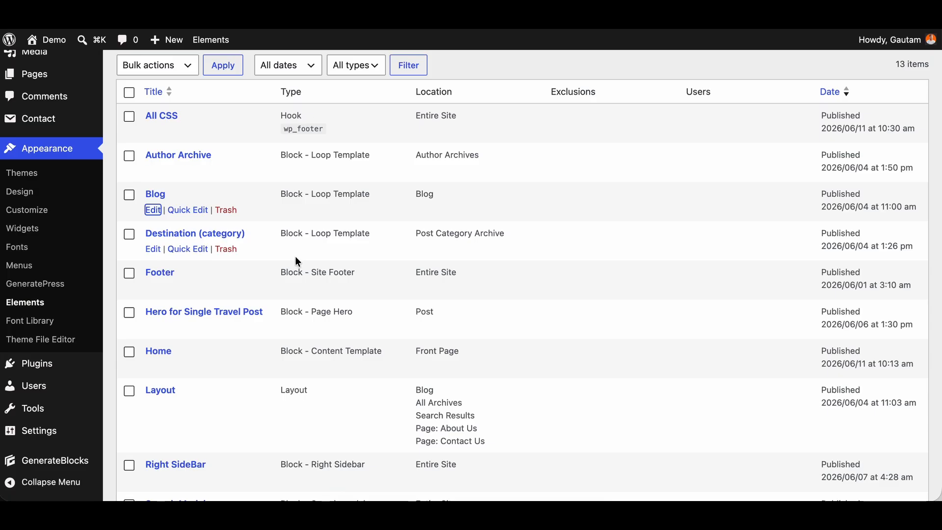
# Open the Destination (category) element for editing, recover both invalid pagination blocks and save it
pyautogui.click(153, 250)
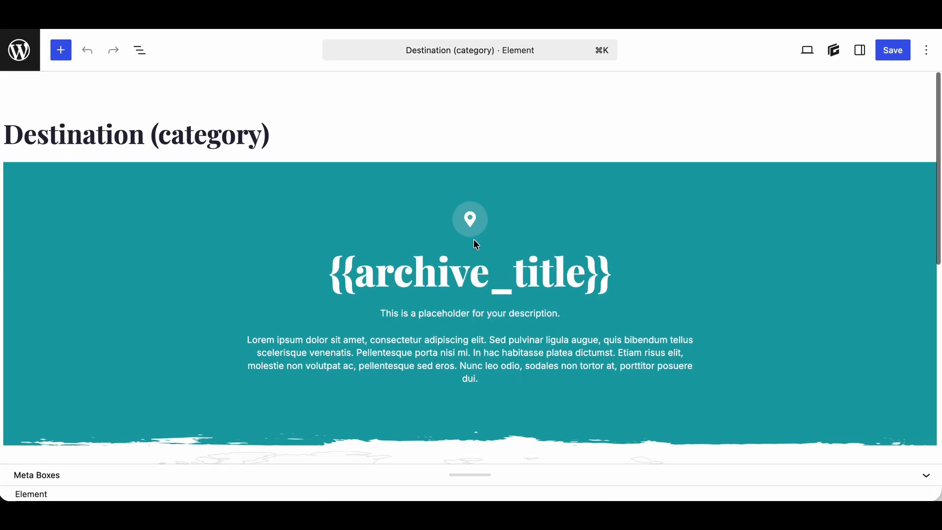
pyautogui.scroll(-10, 475, 244)
pyautogui.click(133, 192)
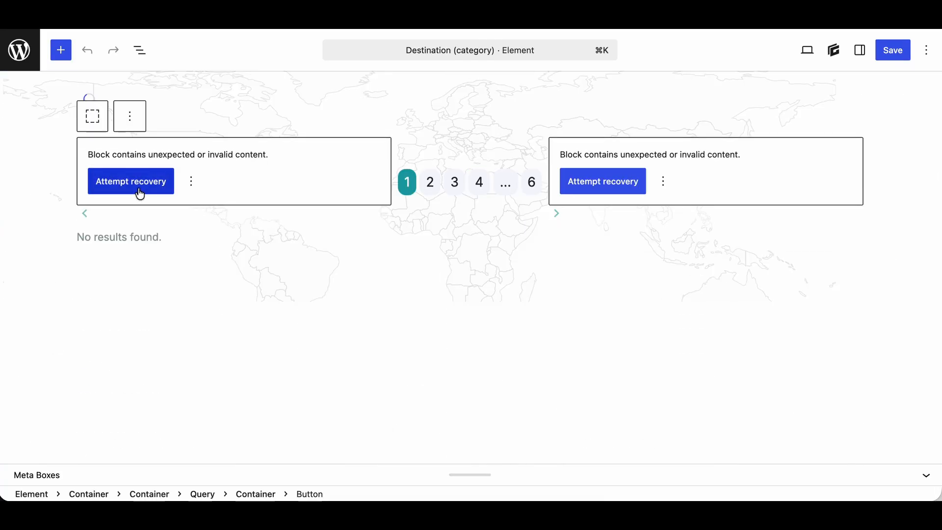
pyautogui.click(650, 189)
pyautogui.click(899, 56)
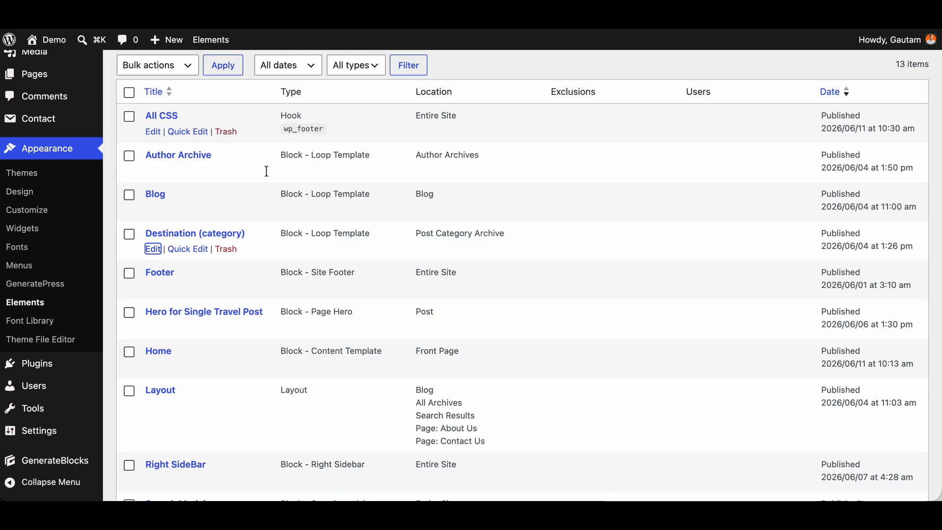
# Open the Footer element, recover the LinkedIn, X, Facebook and YouTube blocks under Follow Us, and save it
pyautogui.scroll(-2, 234, 251)
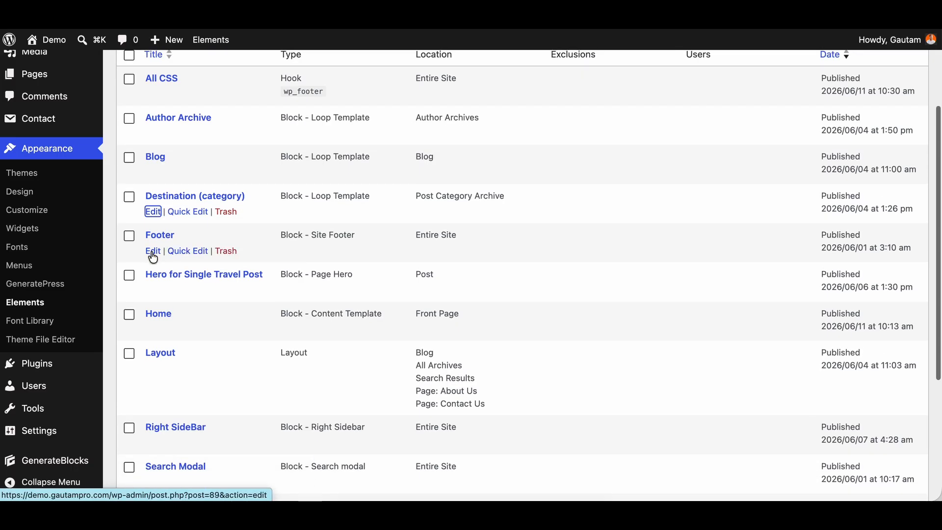
pyautogui.click(153, 251)
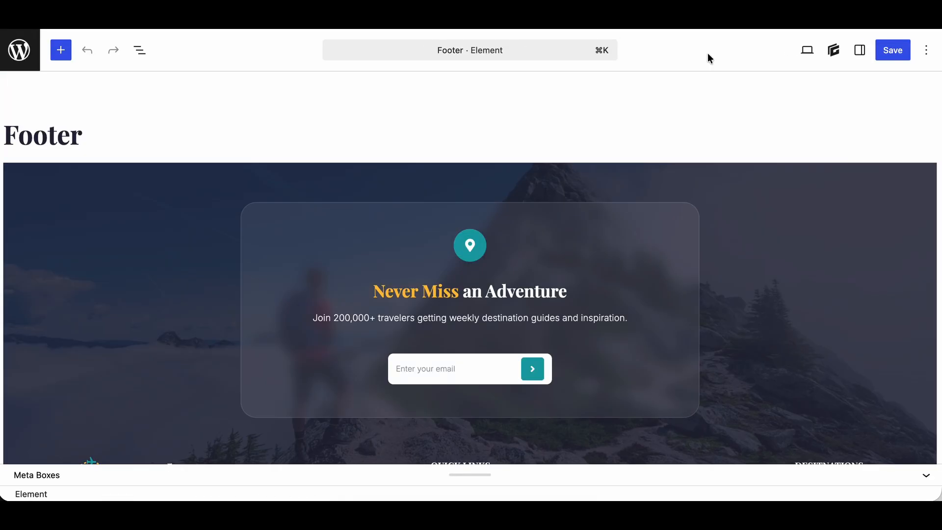
pyautogui.scroll(-10, 553, 246)
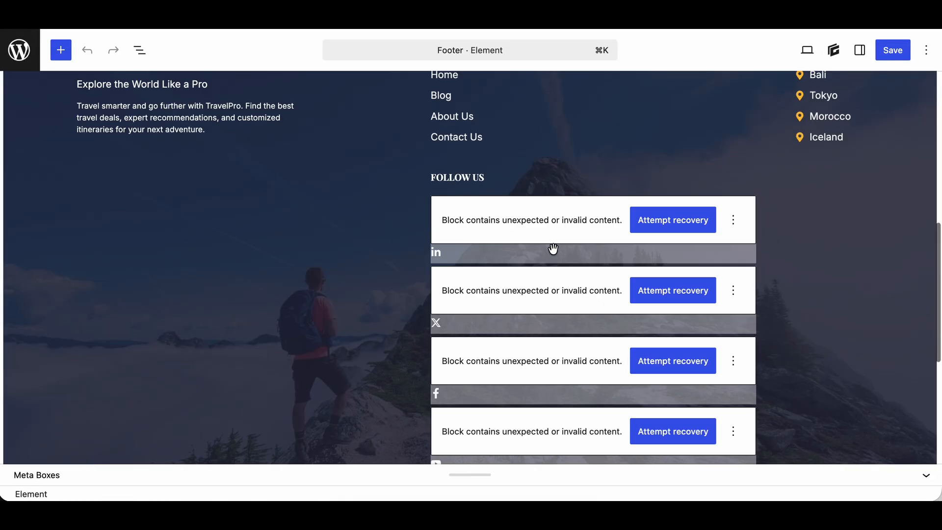
pyautogui.click(690, 216)
pyautogui.click(692, 222)
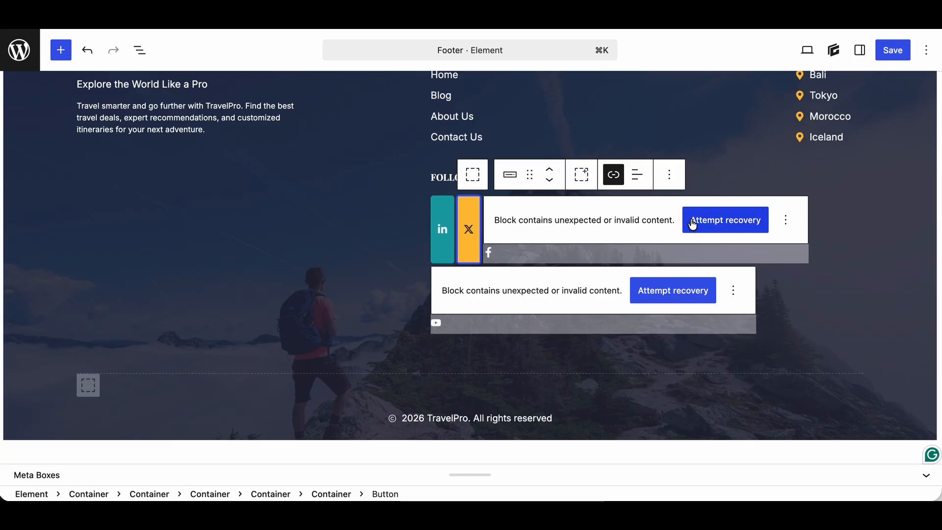
pyautogui.click(728, 223)
pyautogui.click(753, 225)
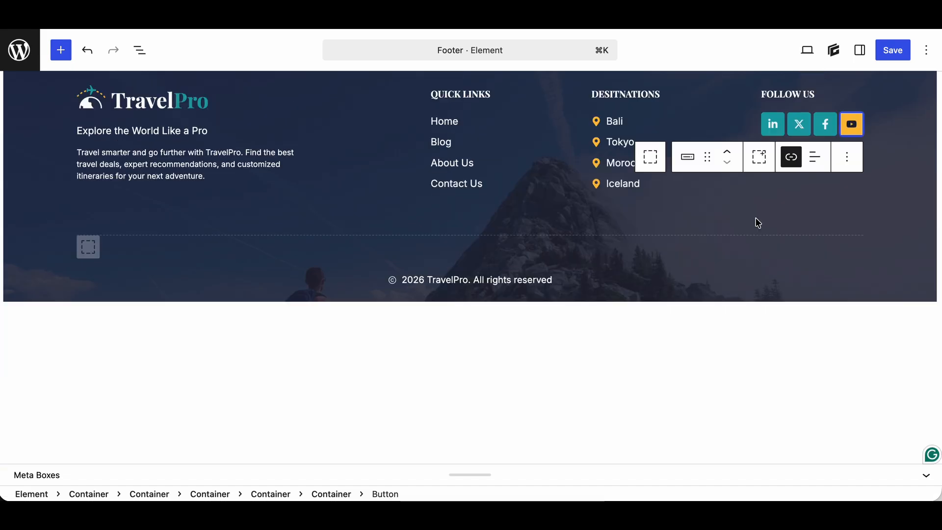
pyautogui.scroll(5, 772, 198)
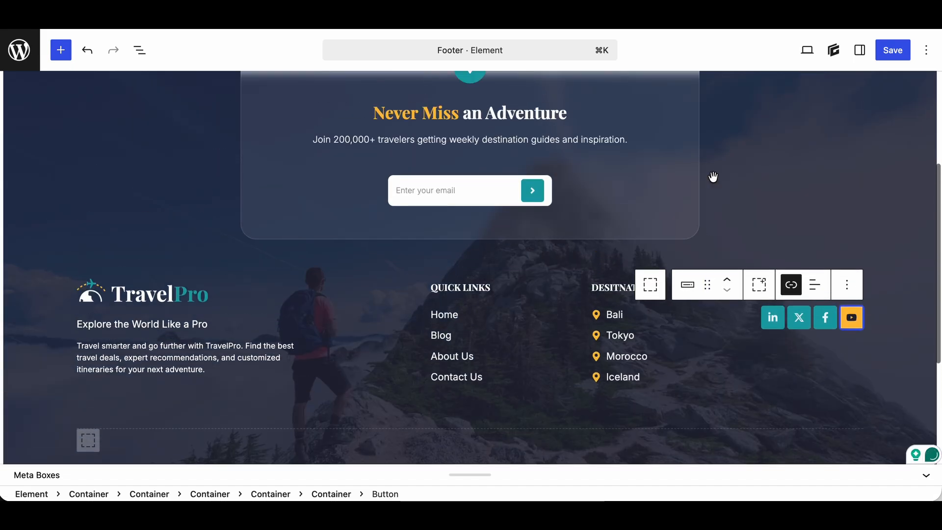
pyautogui.scroll(2, 739, 156)
pyautogui.click(881, 53)
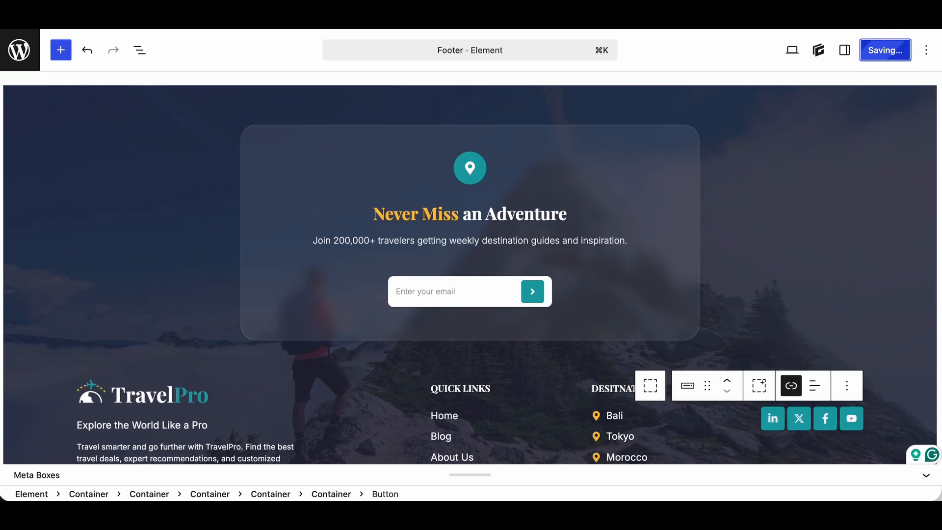
# Open the Hero for Single Travel Post element from the Elements list and check it for invalid blocks
pyautogui.click(442, 6)
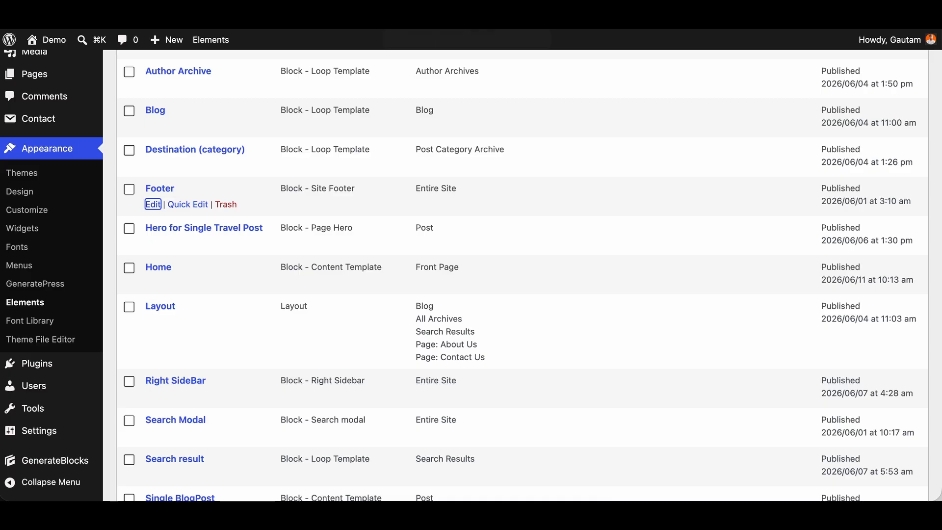
pyautogui.scroll(-1, 266, 285)
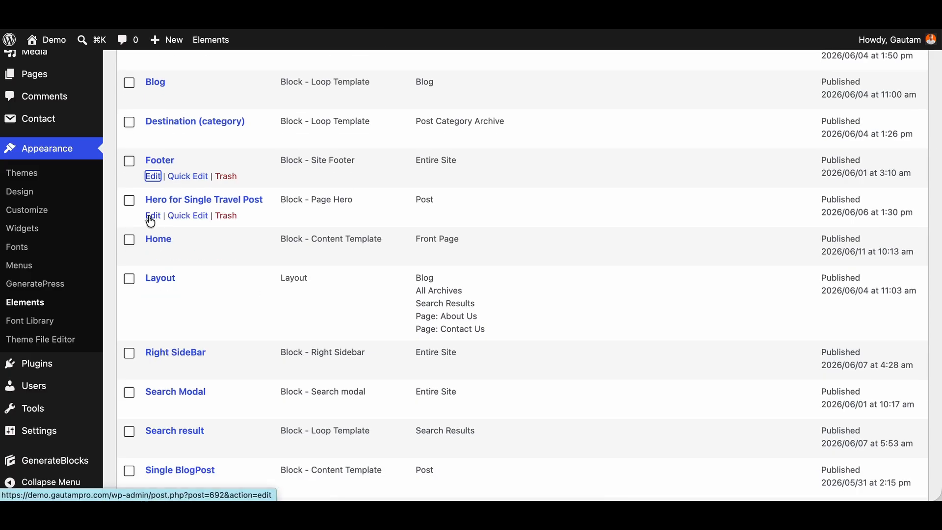
pyautogui.click(151, 217)
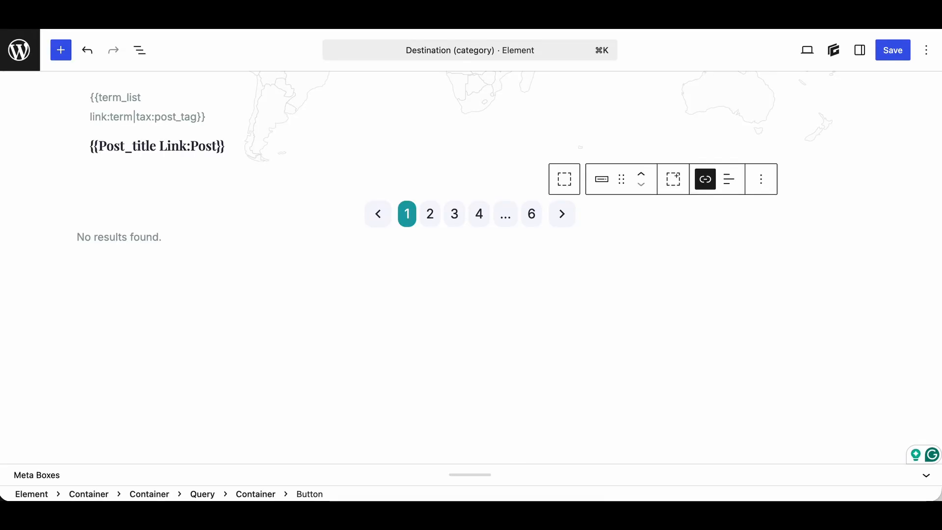
pyautogui.click(506, 177)
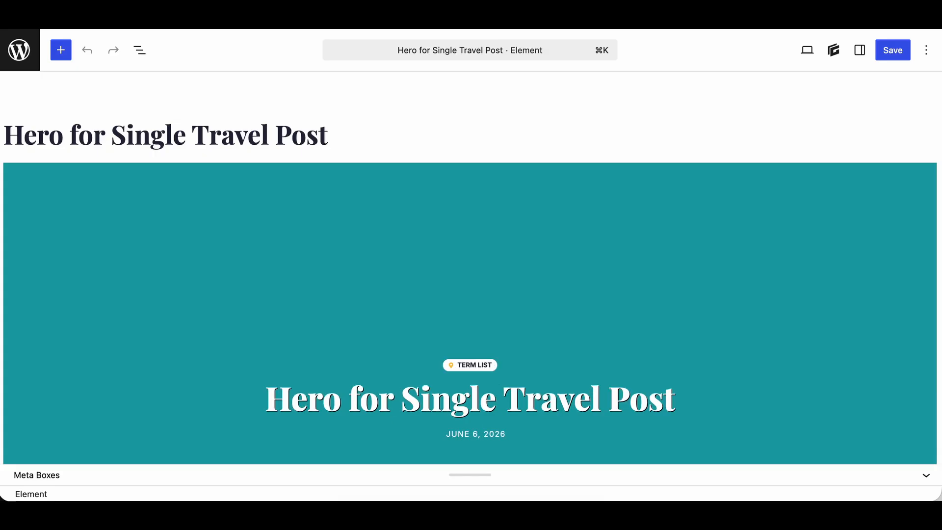
pyautogui.scroll(-4, 484, 331)
pyautogui.scroll(4, 484, 331)
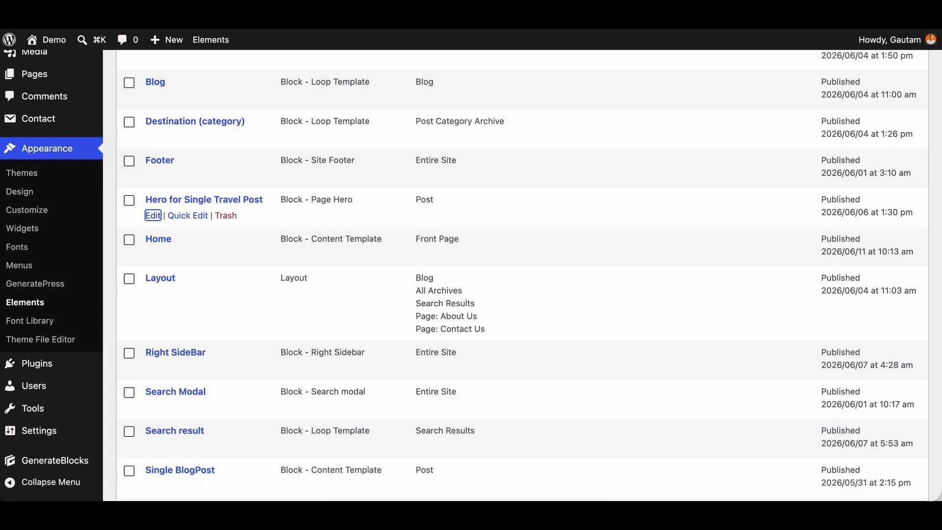
# Open the Home element and recover its invalid hero cover, including the Start Exploring and Our Story buttons
pyautogui.scroll(-3, 345, 242)
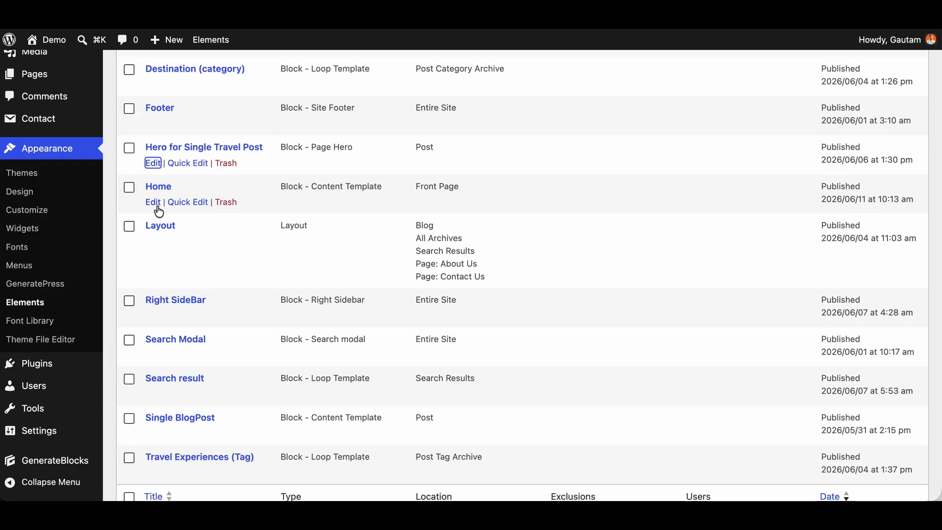
pyautogui.click(153, 203)
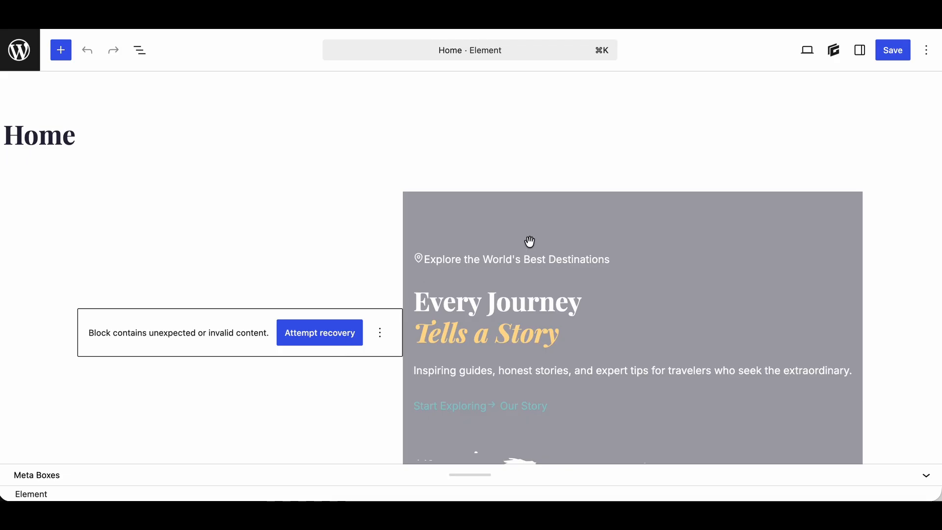
pyautogui.scroll(-3, 532, 286)
pyautogui.click(333, 276)
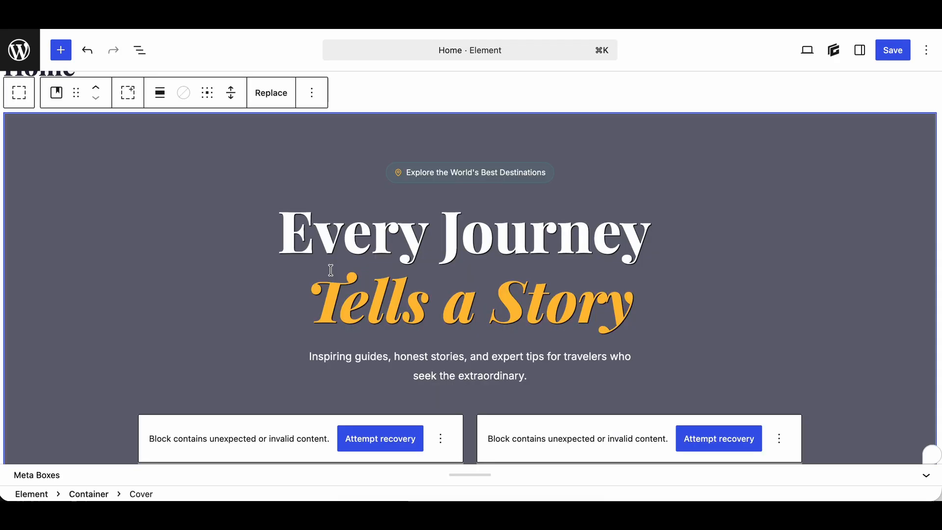
pyautogui.scroll(-5, 542, 311)
pyautogui.click(360, 252)
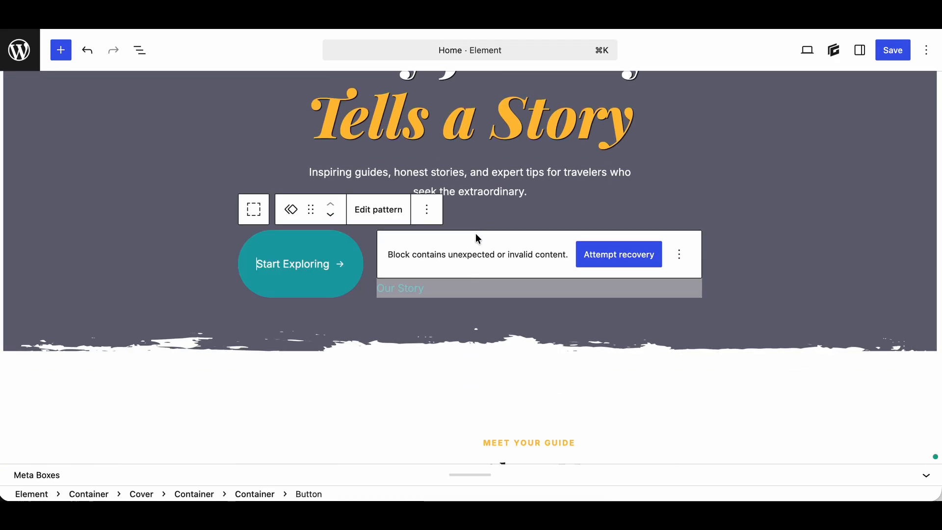
pyautogui.click(602, 254)
# Recover the invalid block above the Top destinations cards and the Bali, Iceland, Tokyo and Morocco cards
pyautogui.scroll(-10, 599, 250)
pyautogui.scroll(7, 600, 251)
pyautogui.click(778, 256)
pyautogui.scroll(-8, 787, 260)
pyautogui.click(162, 188)
pyautogui.click(361, 183)
pyautogui.click(534, 186)
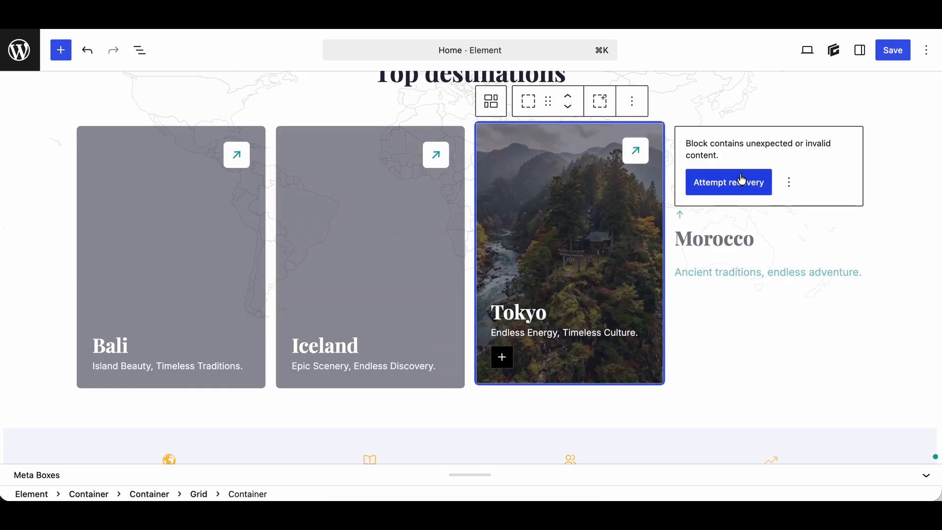
pyautogui.click(717, 181)
# Recover the invalid View All Posts button block beside the Latest Adventures heading
pyautogui.click(474, 122)
pyautogui.scroll(-7, 422, 208)
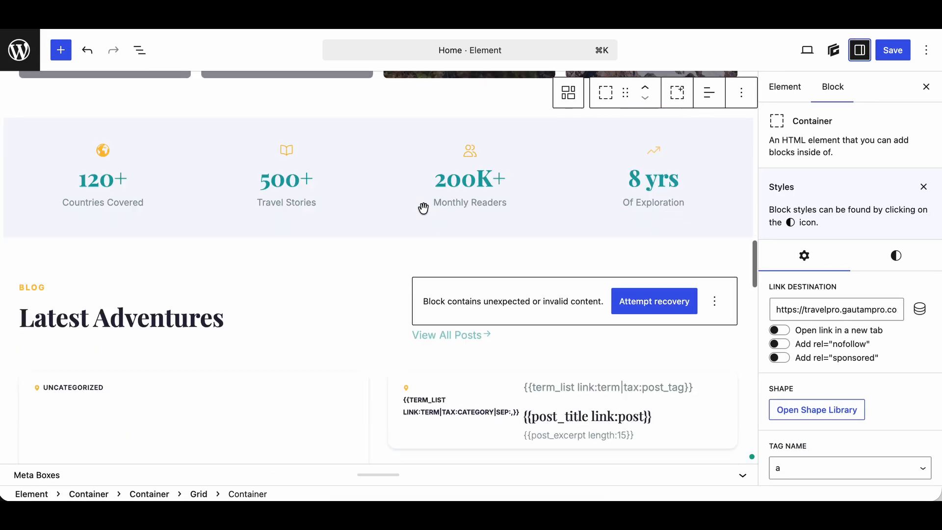
pyautogui.click(659, 288)
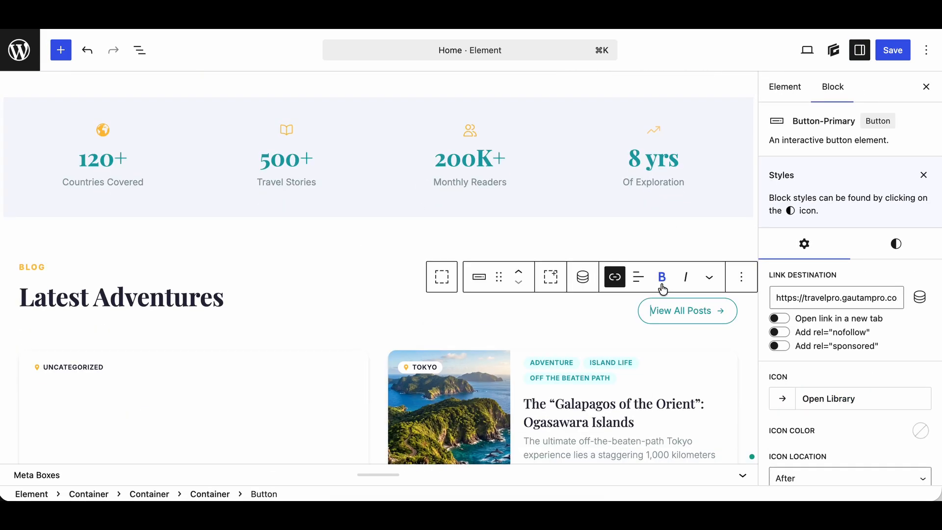
# Select the query under the Culture heading in the Latest Post section, check its taxonomy and tag settings, and save the Home element
pyautogui.scroll(-5, 582, 306)
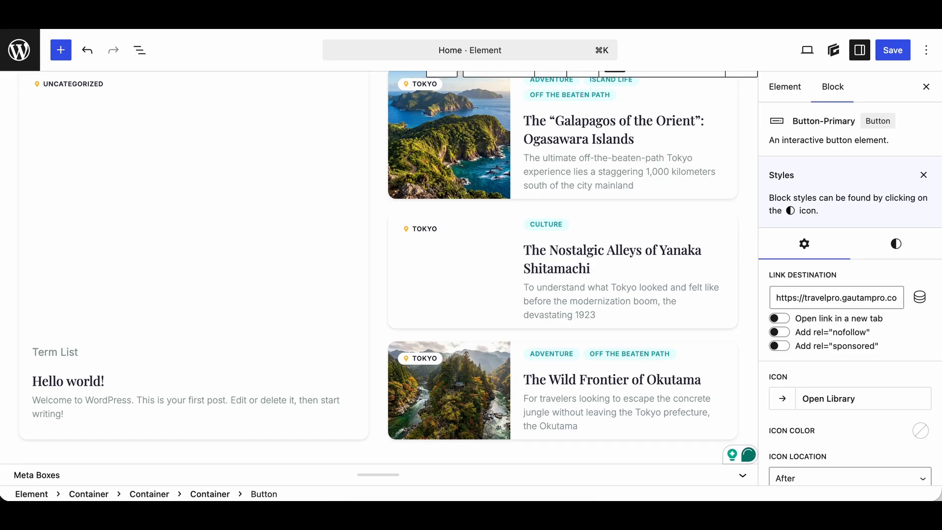
pyautogui.click(132, 58)
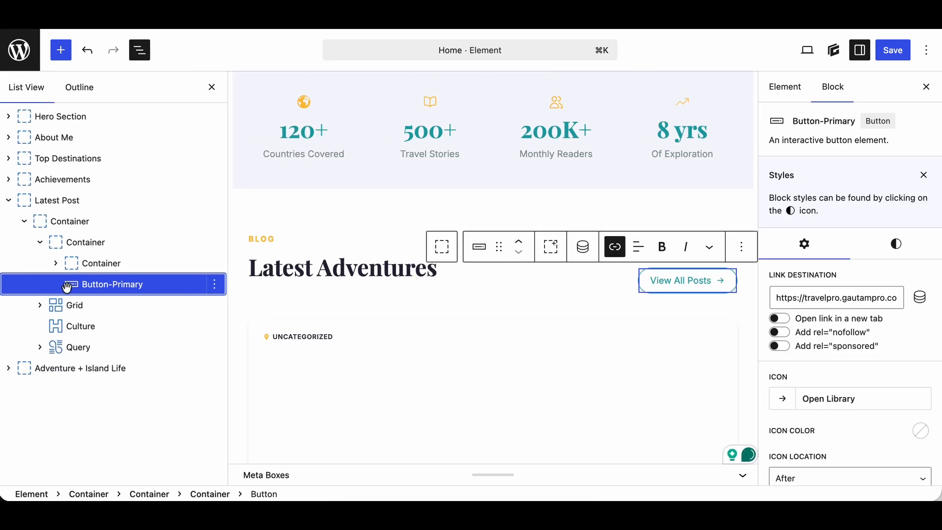
pyautogui.click(40, 242)
pyautogui.click(72, 263)
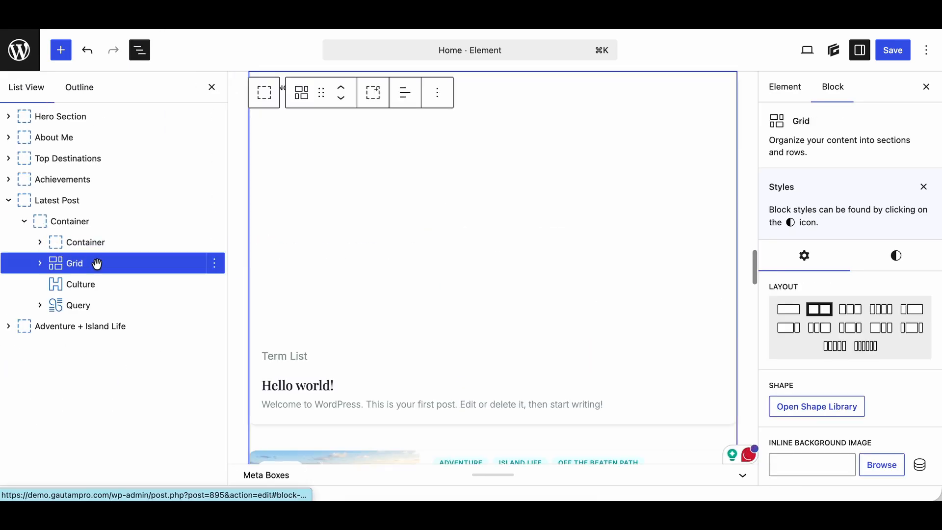
pyautogui.click(74, 308)
pyautogui.scroll(4, 472, 241)
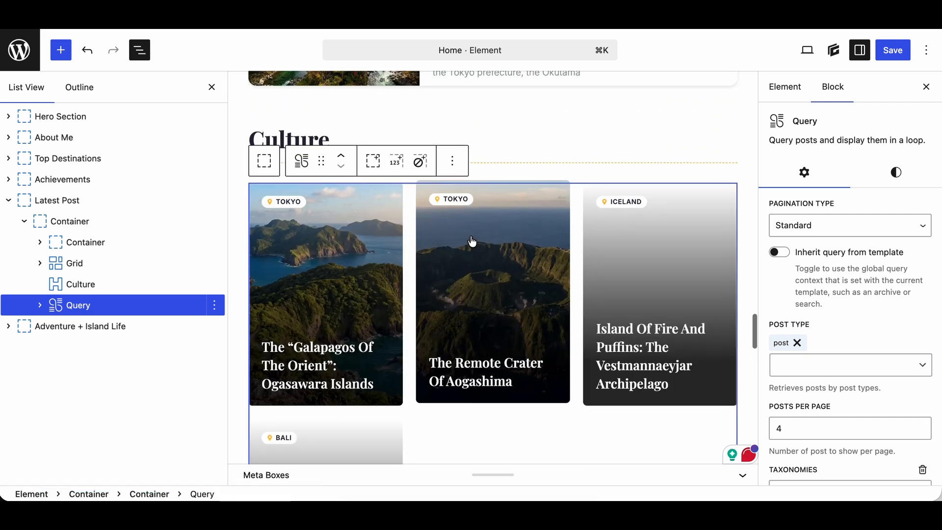
pyautogui.scroll(-2, 832, 377)
pyautogui.scroll(-5, 832, 377)
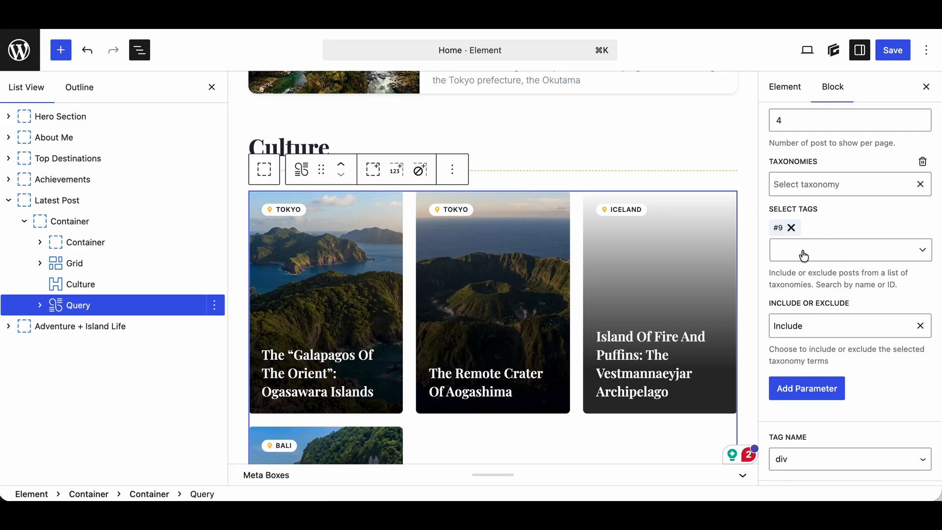
pyautogui.click(804, 256)
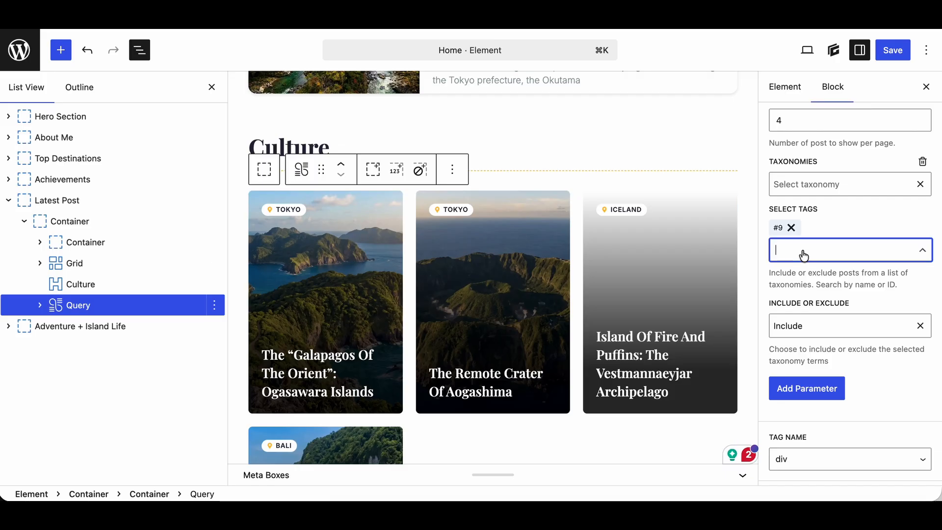
pyautogui.click(819, 185)
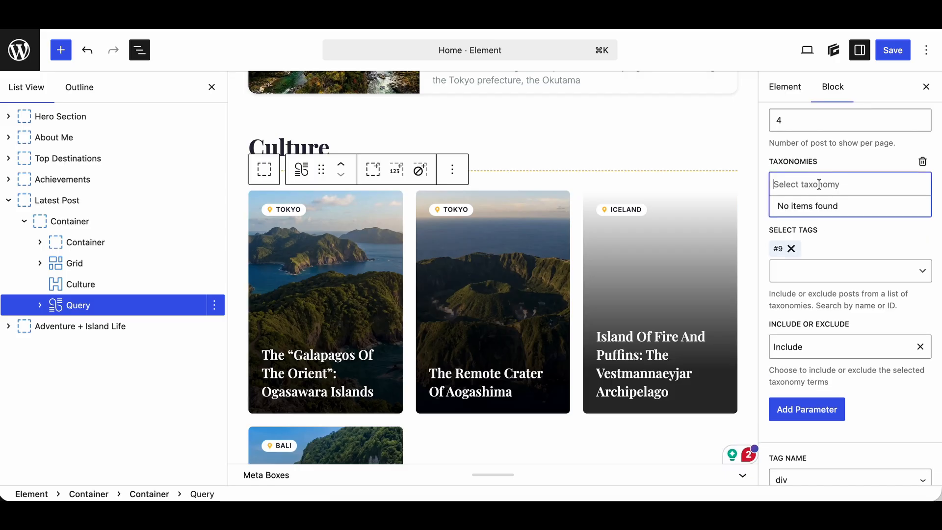
pyautogui.click(892, 51)
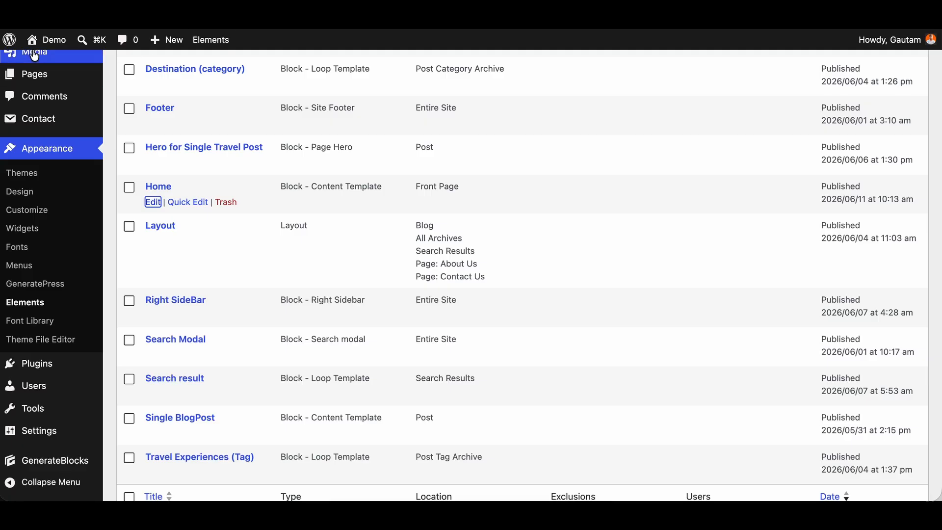
# Move the Hello world! post to the Trash from the list of all posts
pyautogui.scroll(5, 44, 129)
pyautogui.moveTo(43, 132)
pyautogui.moveTo(44, 100)
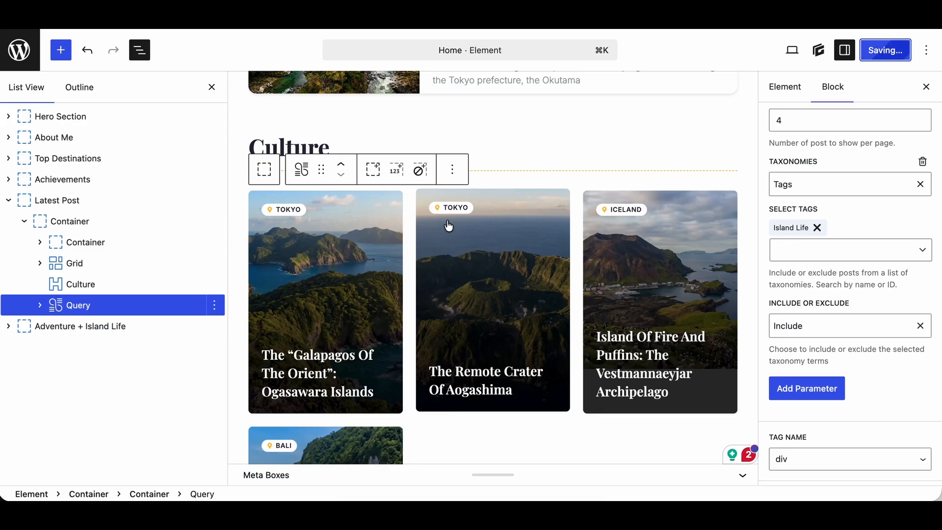
pyautogui.scroll(15, 448, 226)
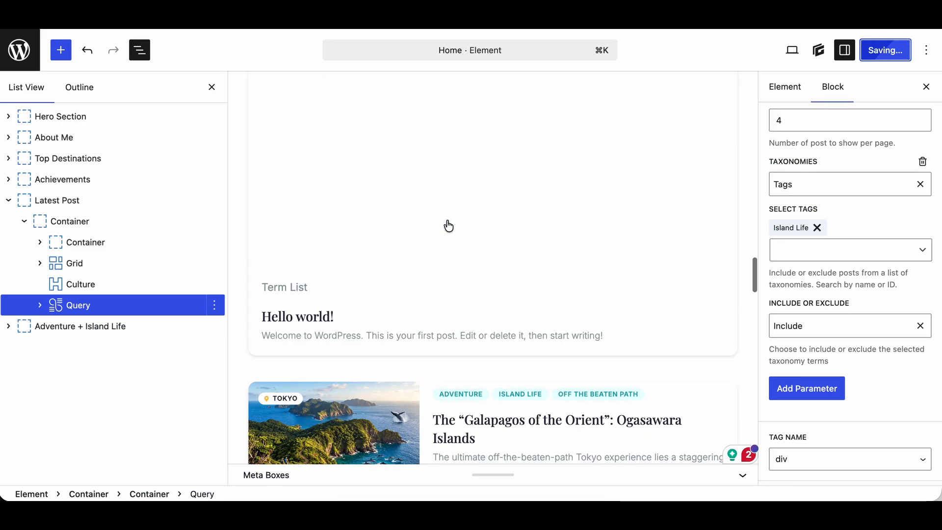
pyautogui.scroll(-4, 400, 277)
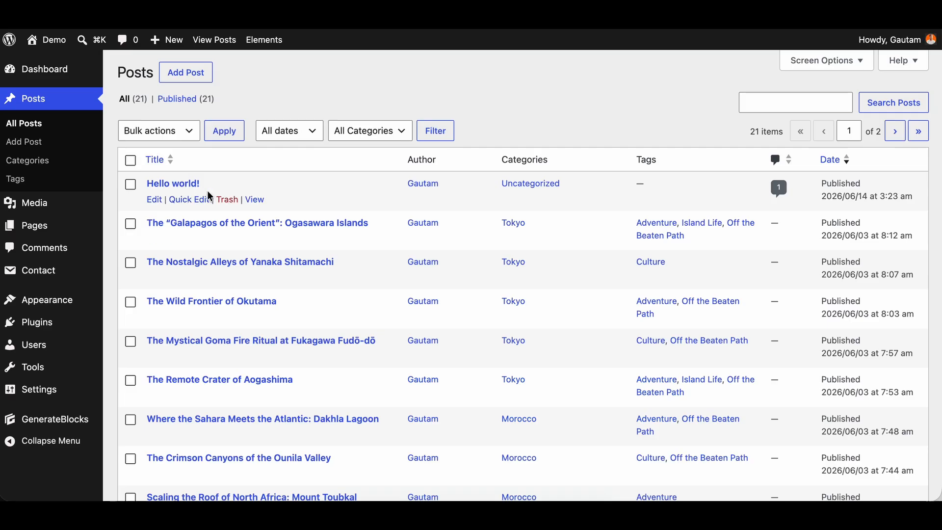
pyautogui.click(227, 200)
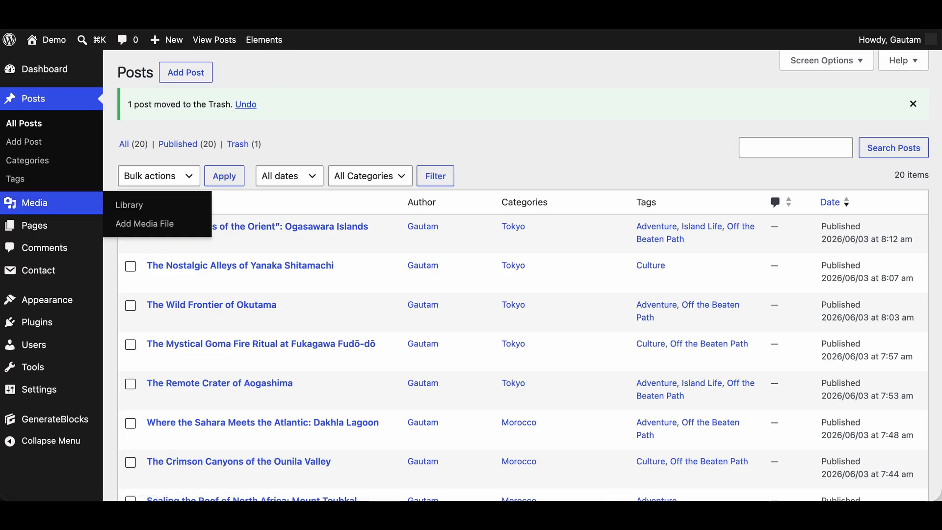
# Reopen the Home element from the Elements list and check the posts in its Latest Adventures and Culture sections
pyautogui.moveTo(66, 303)
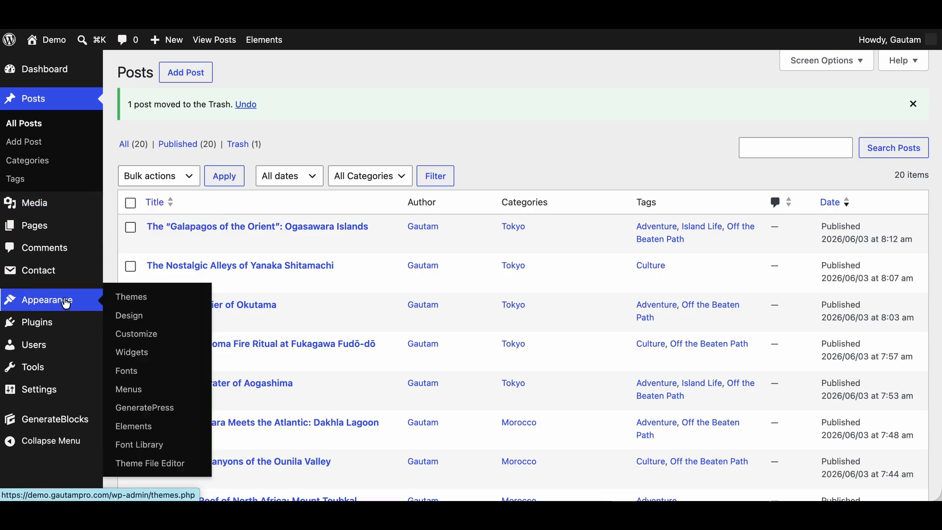
pyautogui.click(146, 430)
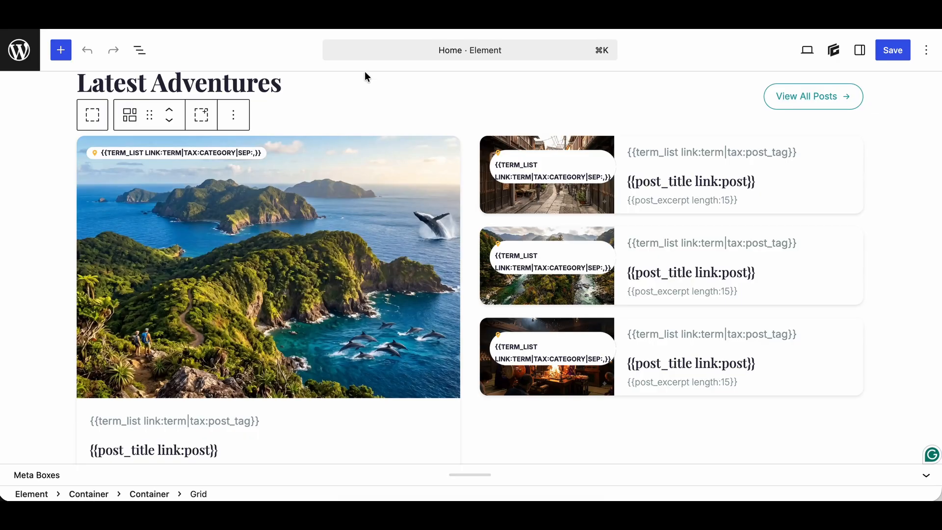
pyautogui.scroll(3, 383, 81)
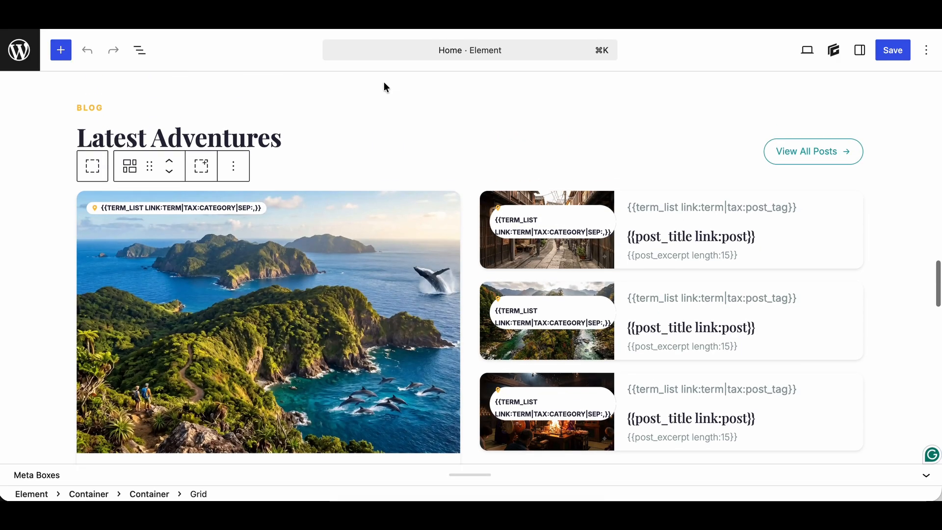
pyautogui.scroll(-5, 347, 194)
pyautogui.scroll(8, 358, 237)
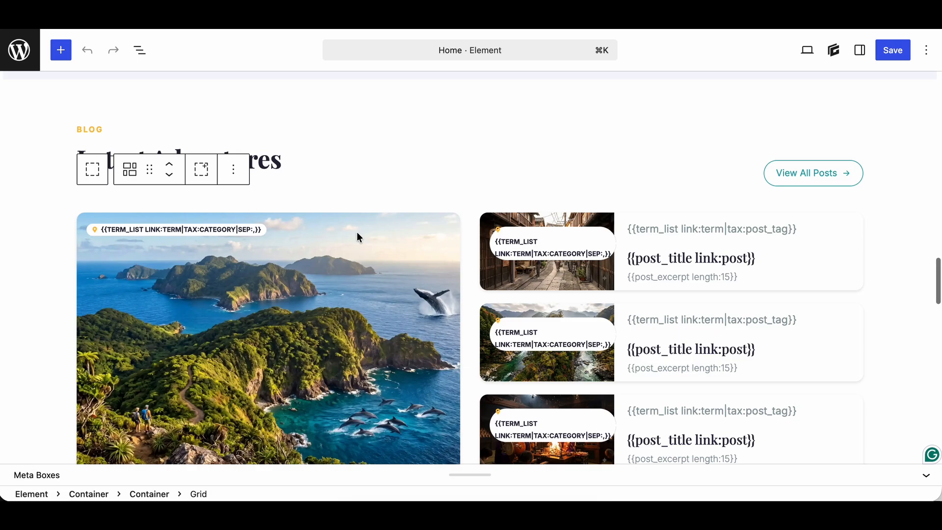
pyautogui.scroll(-5, 274, 309)
pyautogui.scroll(5, 260, 294)
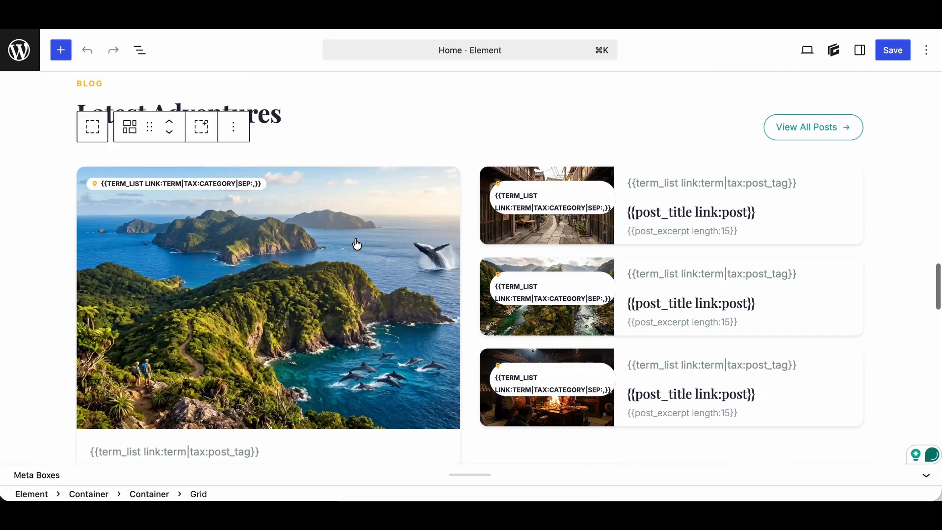
pyautogui.click(251, 257)
pyautogui.scroll(-10, 252, 260)
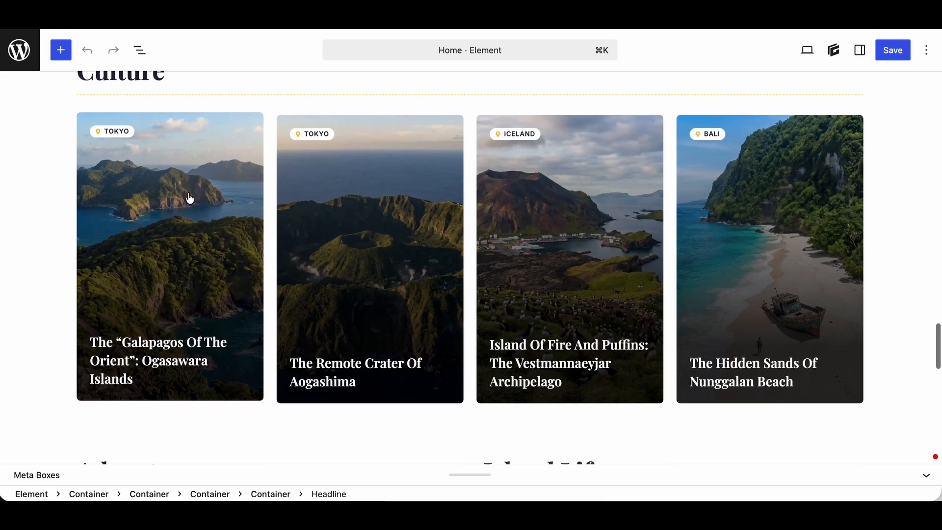
pyautogui.click(271, 156)
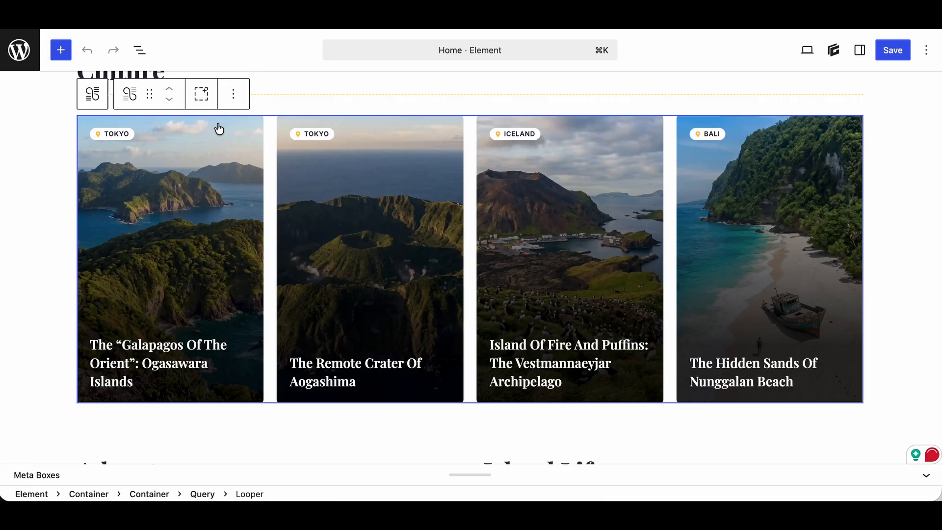
# Replace the Island Life tag with Culture in the query under the Culture heading
pyautogui.click(139, 50)
pyautogui.click(78, 305)
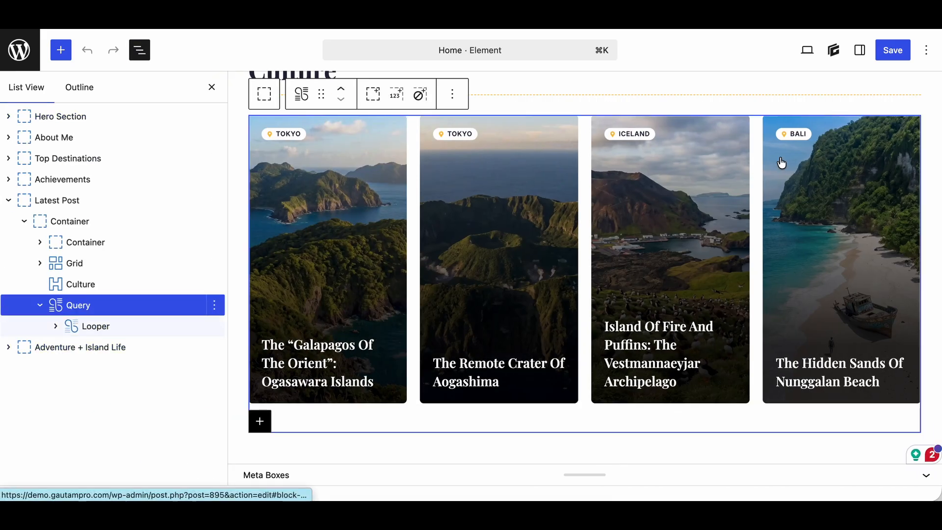
pyautogui.click(859, 50)
pyautogui.scroll(-5, 860, 330)
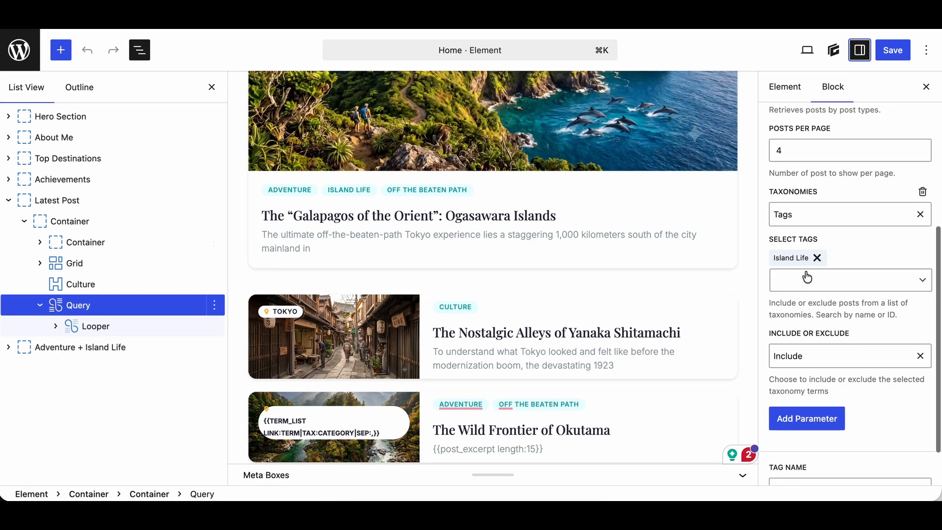
pyautogui.scroll(5, 409, 242)
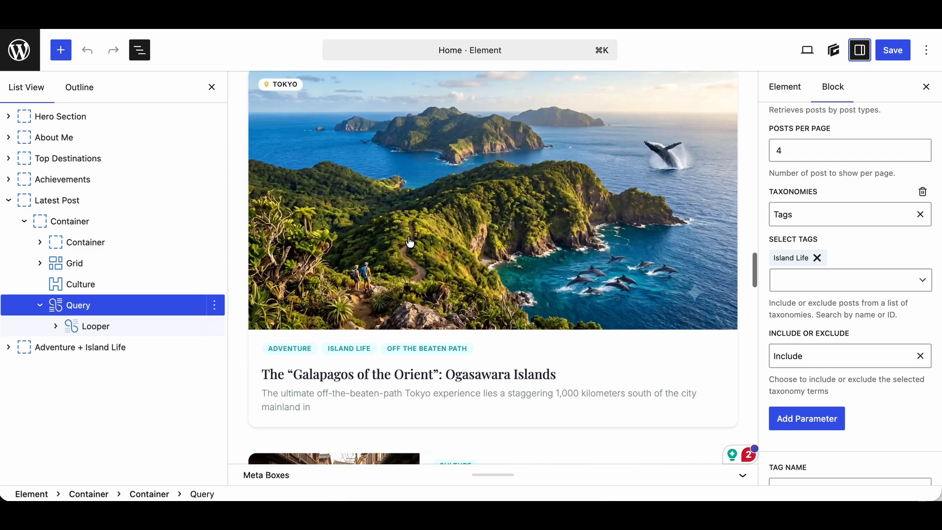
pyautogui.scroll(-10, 388, 268)
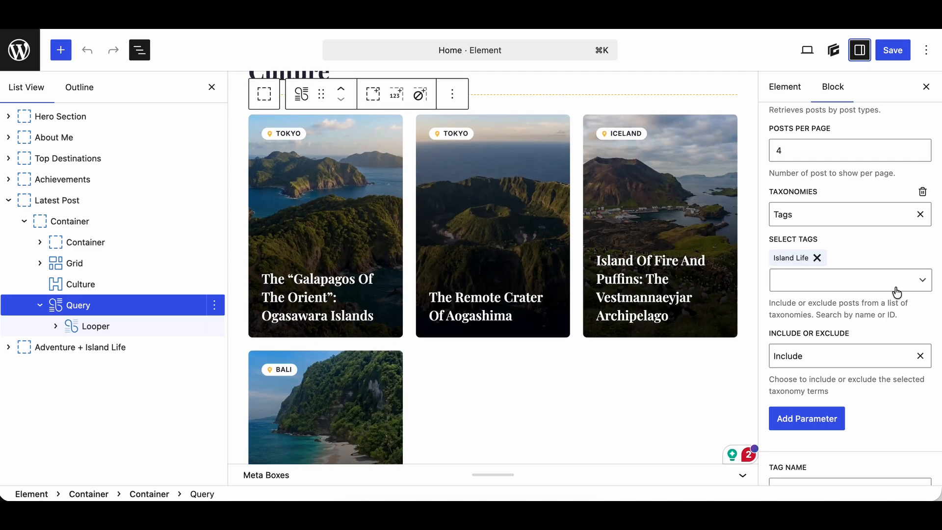
pyautogui.click(817, 259)
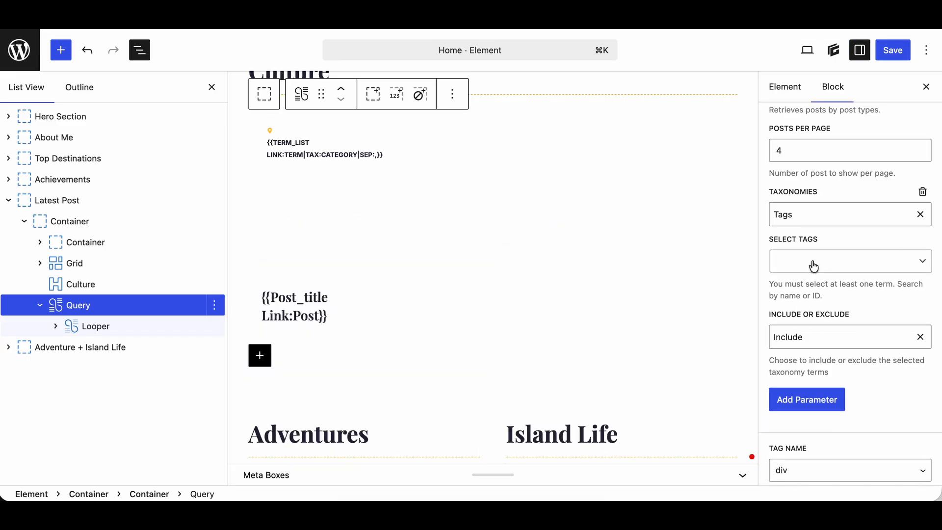
pyautogui.click(814, 265)
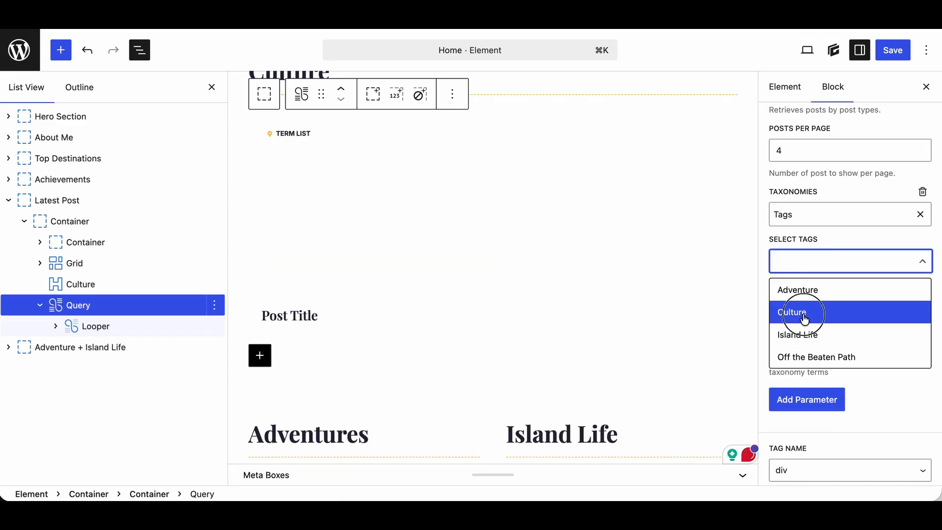
pyautogui.click(805, 320)
pyautogui.click(860, 252)
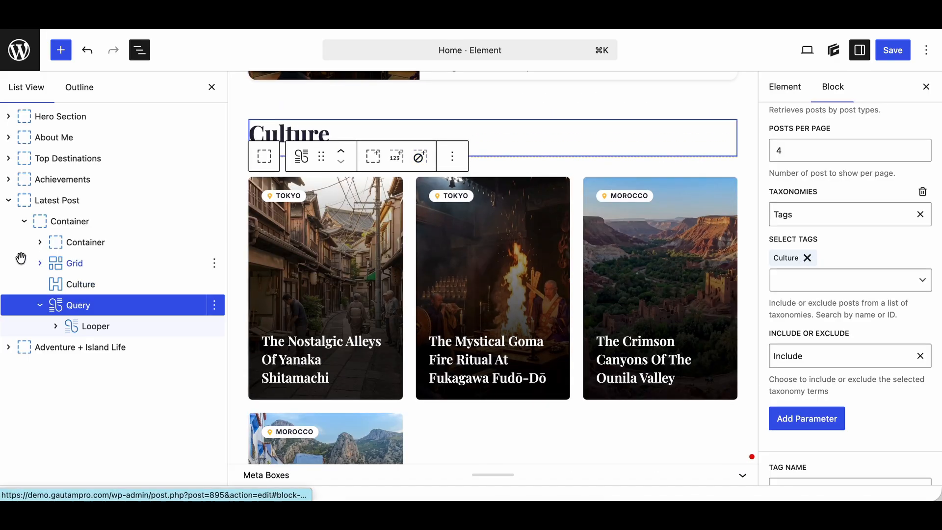
# Replace the Culture tag with Adventure in the first query under the Adventures heading of the Adventure + Island Life section
pyautogui.click(23, 224)
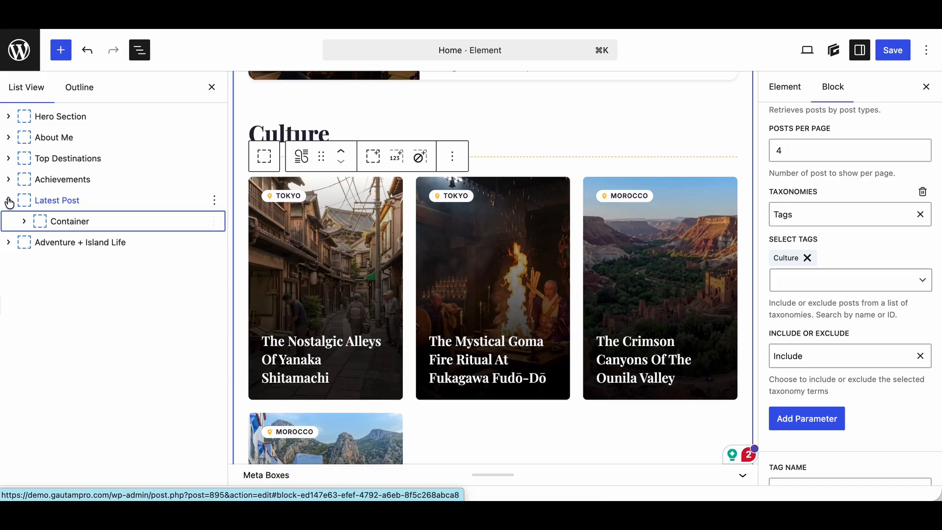
pyautogui.click(8, 201)
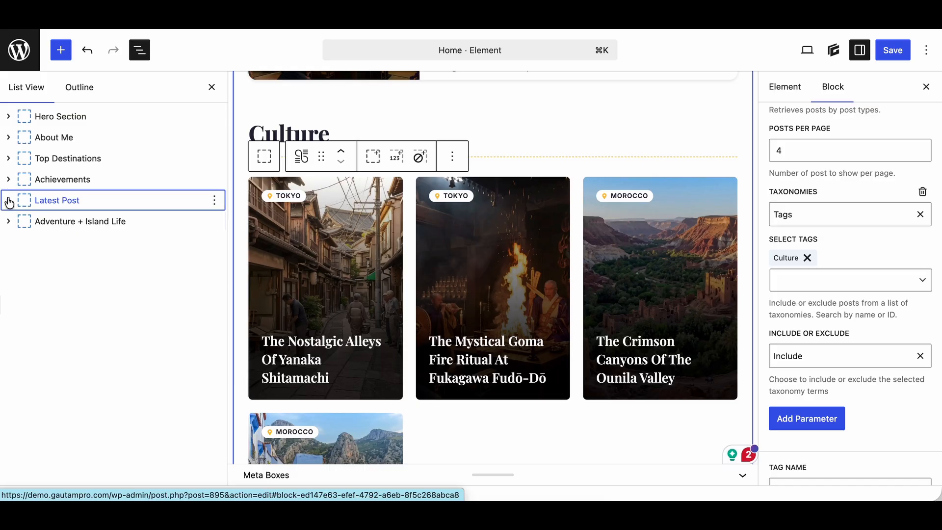
pyautogui.click(8, 201)
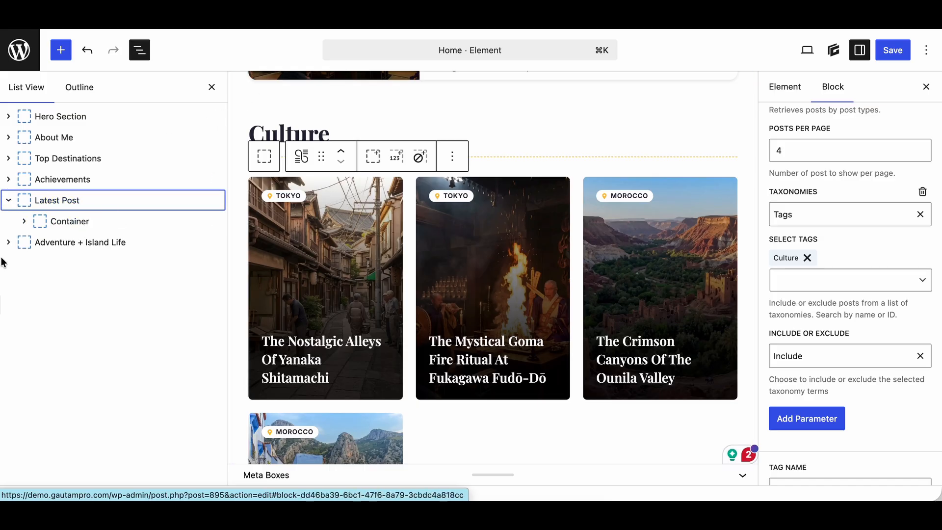
pyautogui.click(8, 242)
pyautogui.click(24, 264)
pyautogui.click(39, 285)
pyautogui.click(54, 305)
pyautogui.click(77, 348)
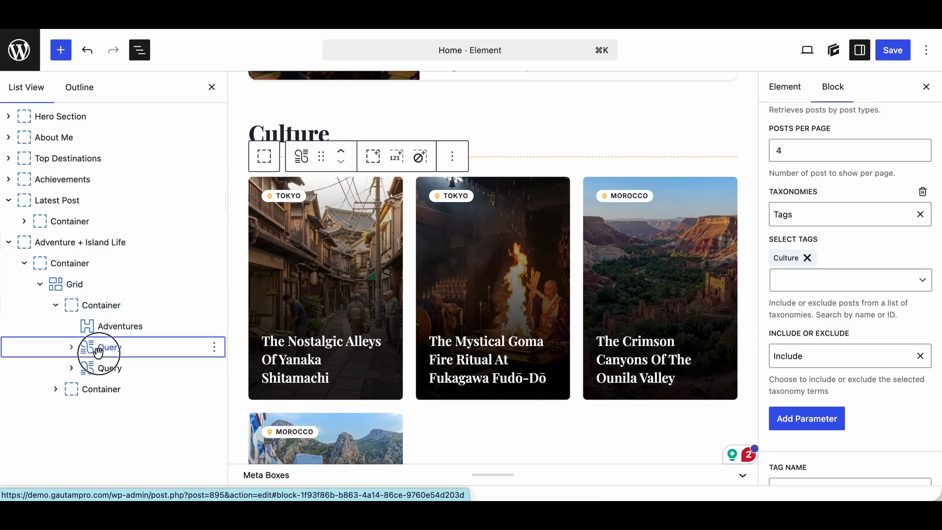
pyautogui.scroll(-2, 417, 317)
pyautogui.scroll(3, 401, 292)
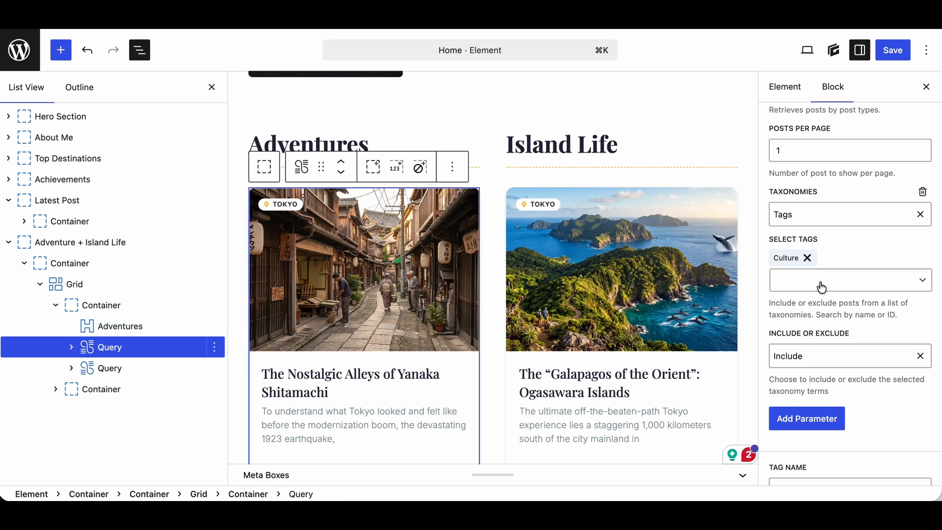
pyautogui.scroll(-1, 346, 295)
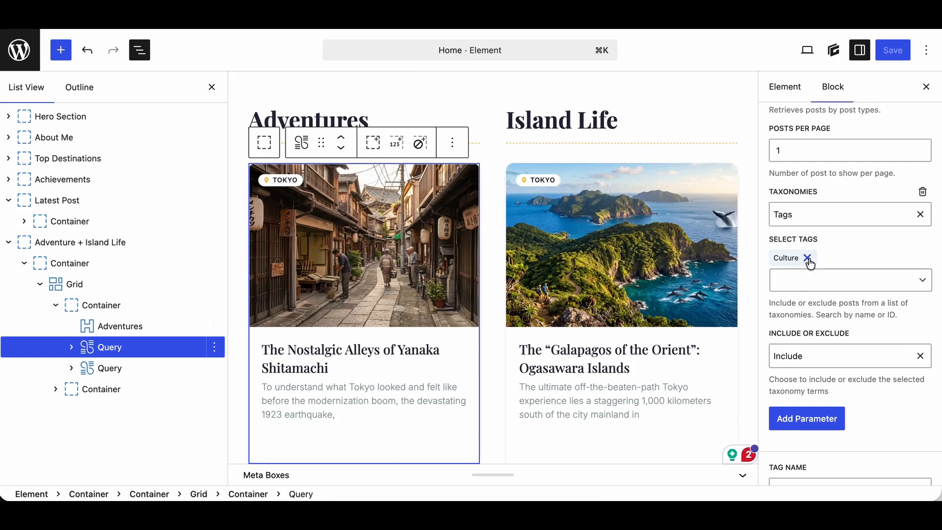
pyautogui.click(808, 260)
pyautogui.click(820, 262)
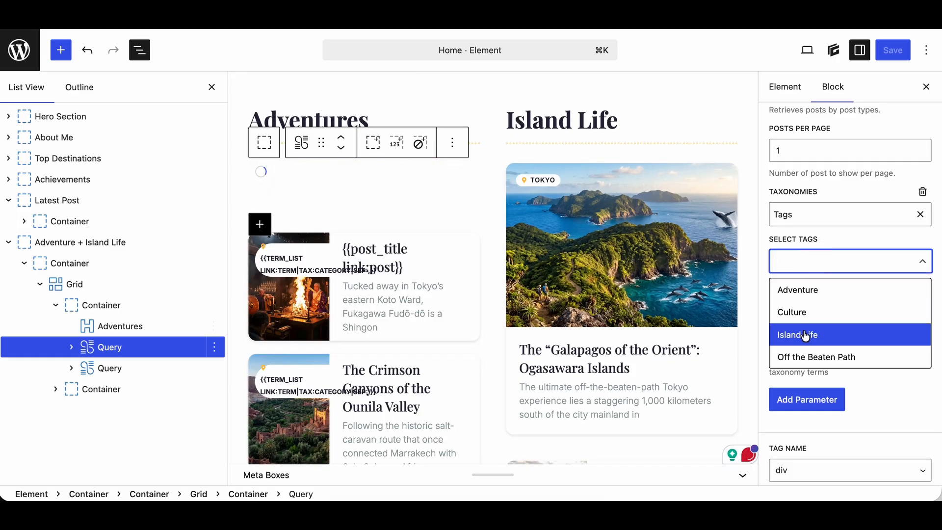
pyautogui.click(822, 290)
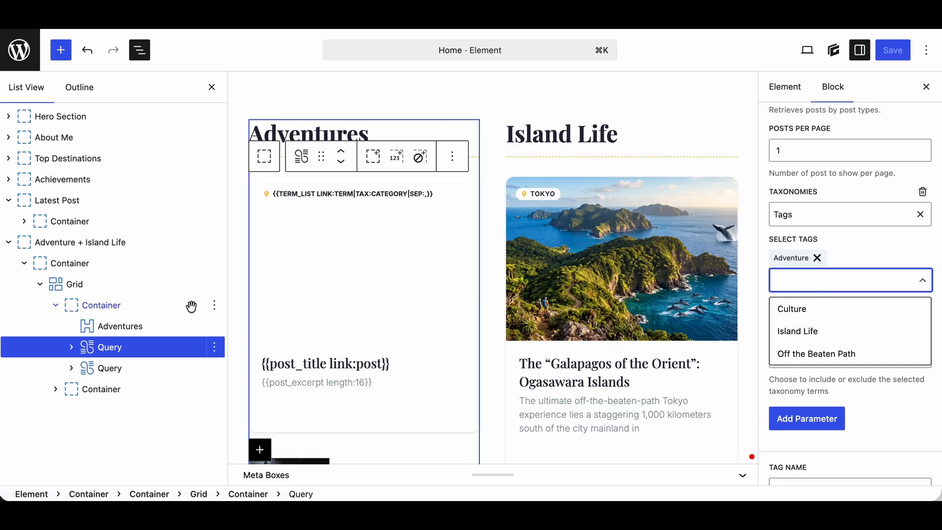
# Replace the Culture tag with Adventure in the second query under the Adventures heading
pyautogui.click(107, 368)
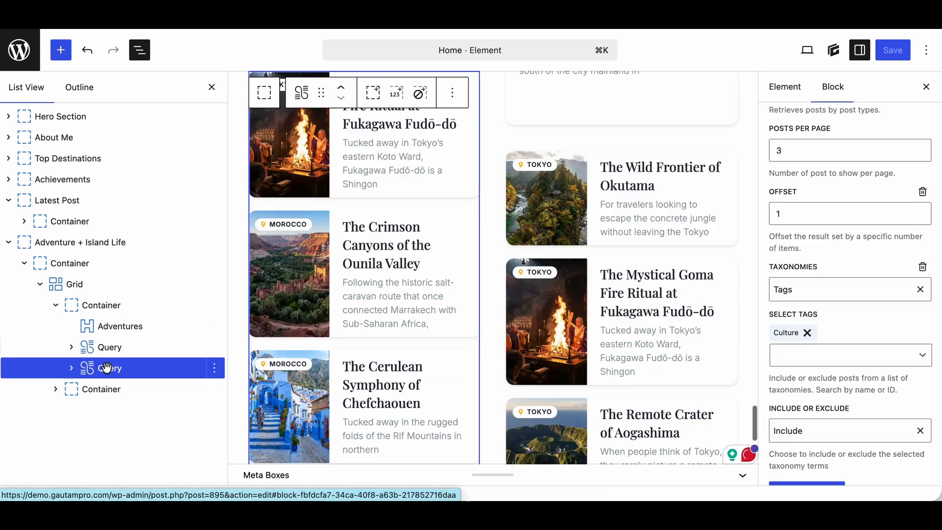
pyautogui.click(806, 334)
pyautogui.click(805, 353)
pyautogui.click(812, 370)
pyautogui.click(858, 324)
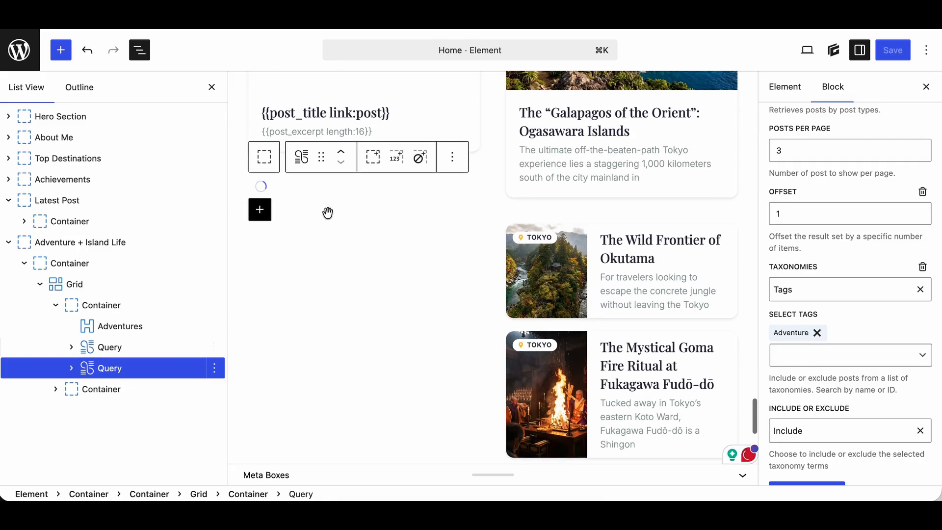
pyautogui.click(377, 242)
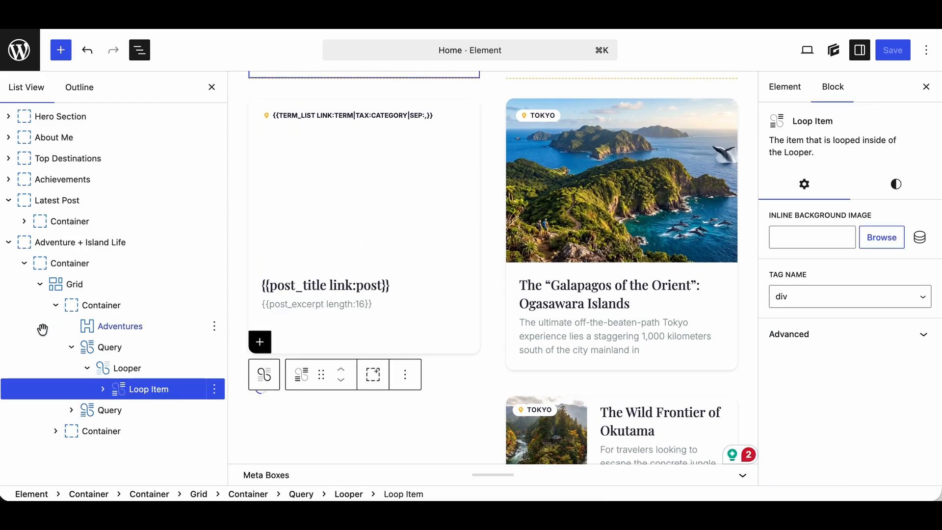
pyautogui.click(71, 347)
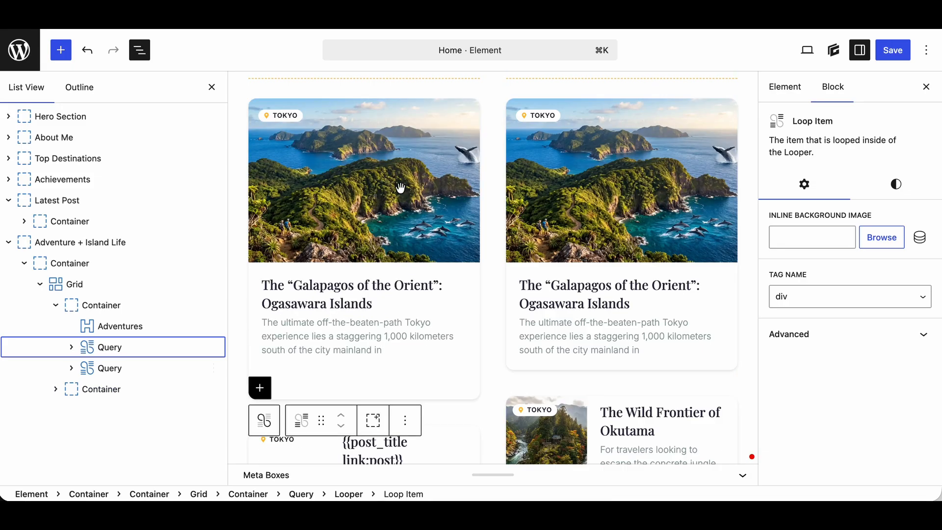
# Replace the Off the Beaten Path tag with Island Life in the first query under the Island Life heading
pyautogui.click(549, 362)
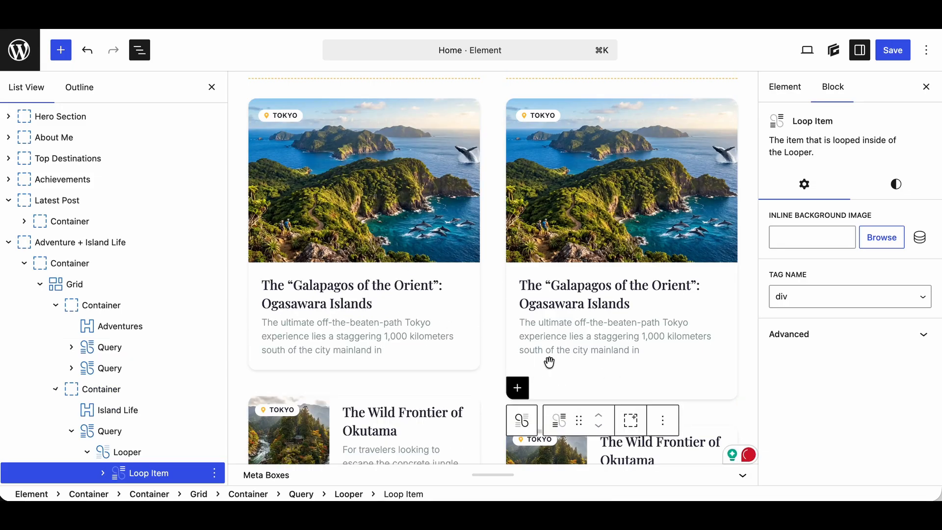
pyautogui.scroll(-1, 122, 389)
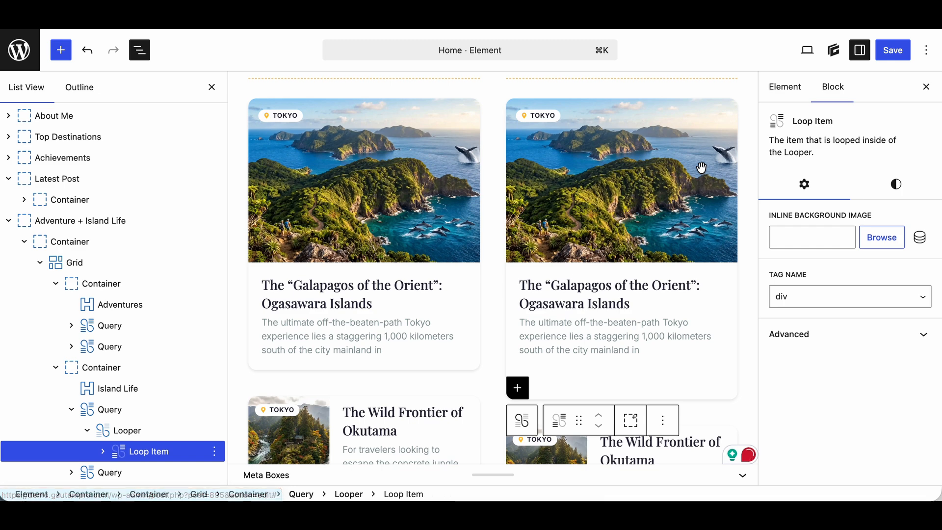
pyautogui.scroll(3, 602, 184)
pyautogui.click(533, 166)
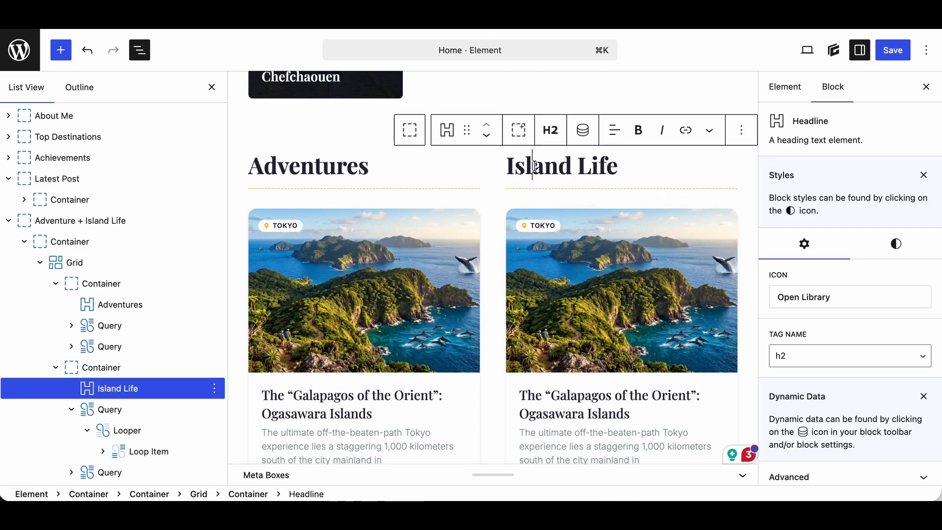
pyautogui.click(69, 413)
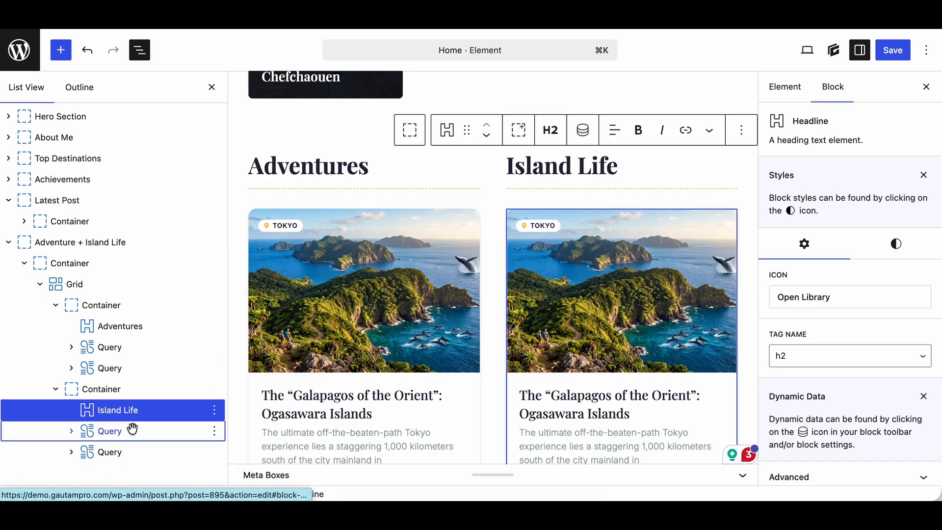
pyautogui.click(132, 429)
pyautogui.scroll(-7, 829, 321)
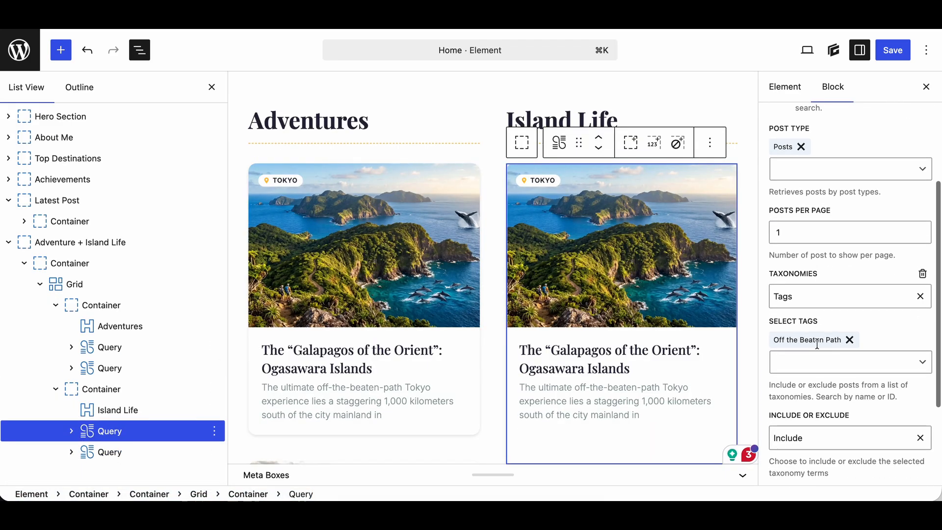
pyautogui.click(109, 433)
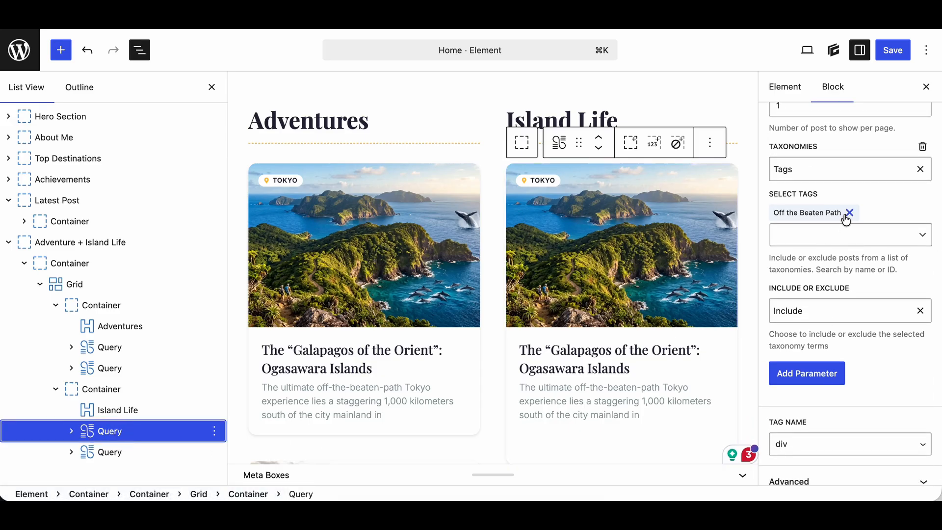
pyautogui.click(849, 213)
pyautogui.click(835, 222)
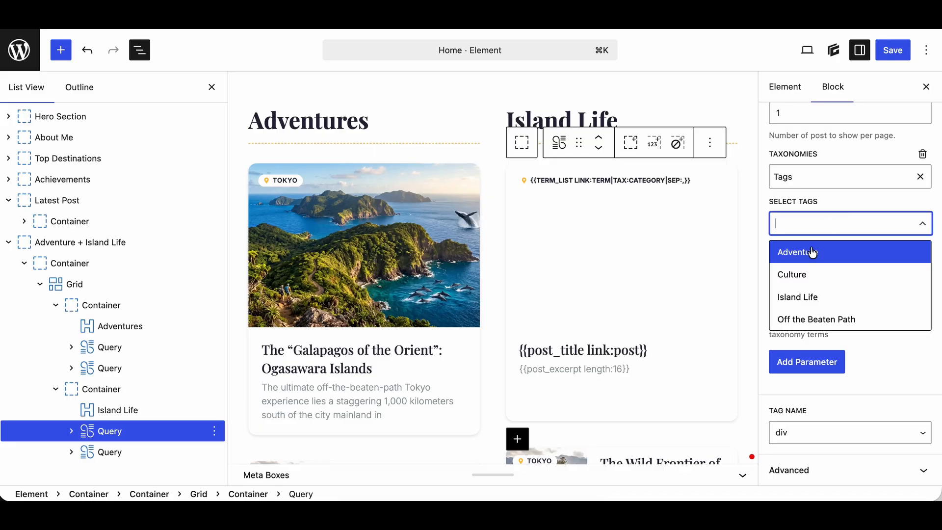
pyautogui.click(803, 296)
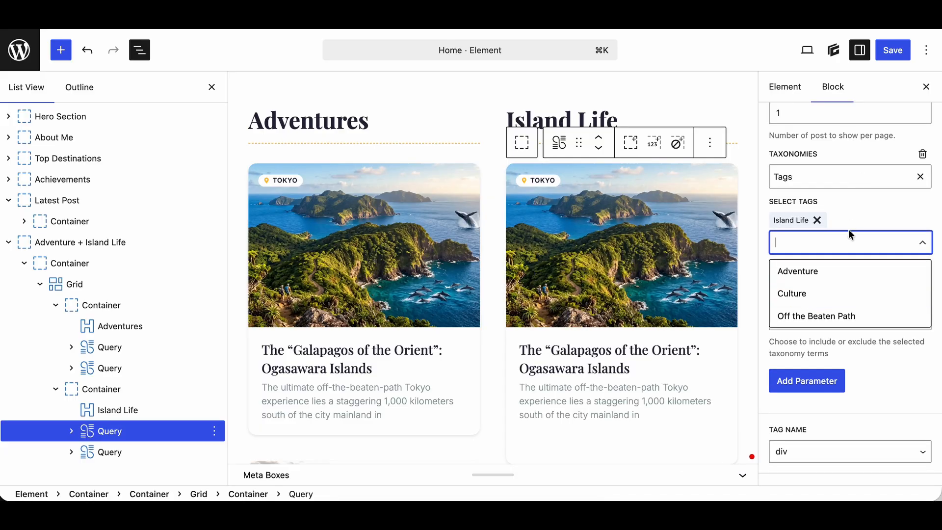
# Replace the Off the Beaten Path tag with Island Life in the second query under the Island Life heading
pyautogui.click(131, 452)
pyautogui.click(824, 326)
pyautogui.click(812, 391)
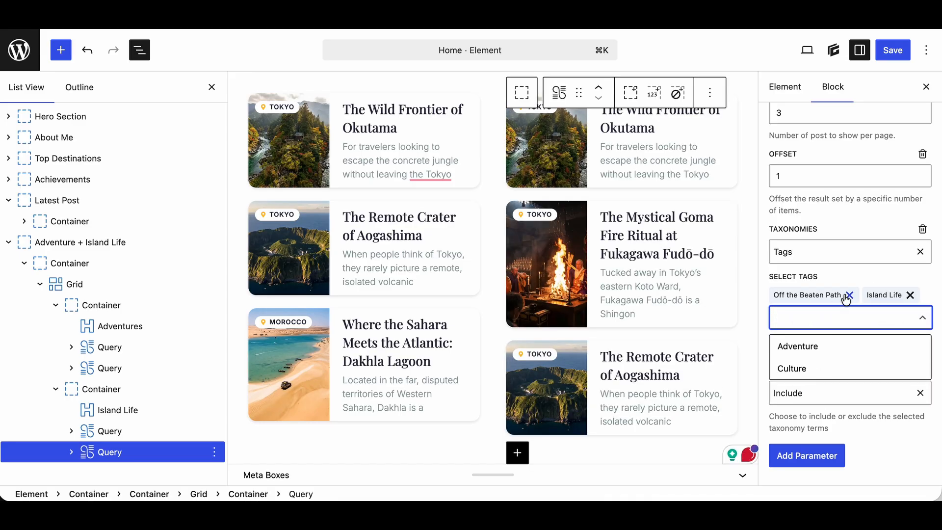
pyautogui.click(849, 297)
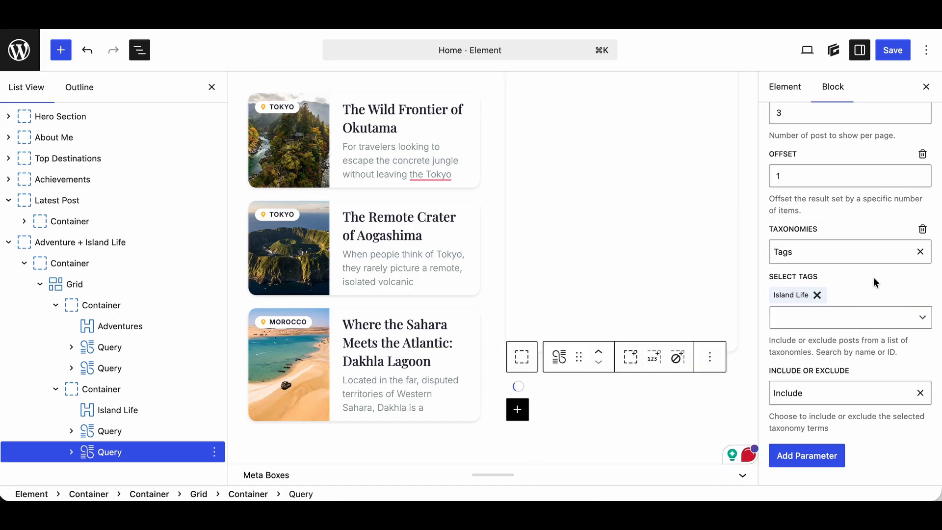
pyautogui.scroll(5, 597, 243)
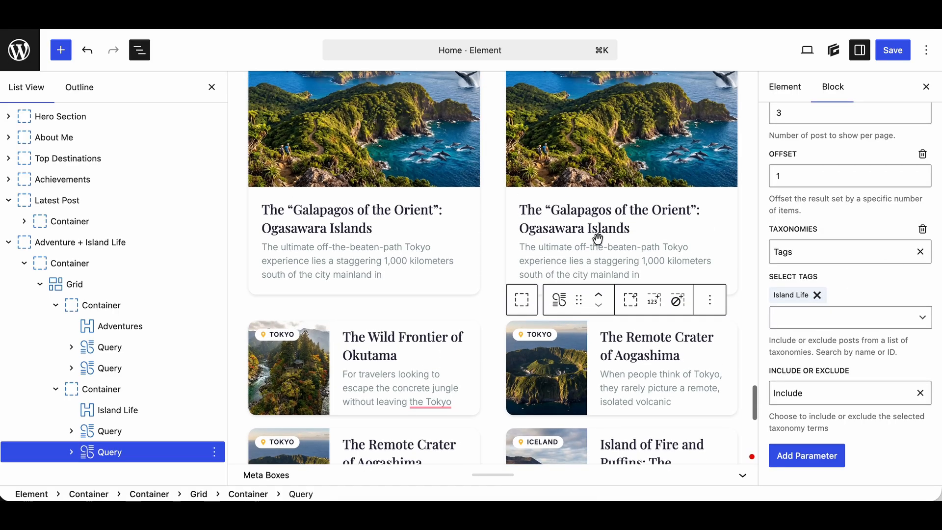
pyautogui.scroll(3, 593, 115)
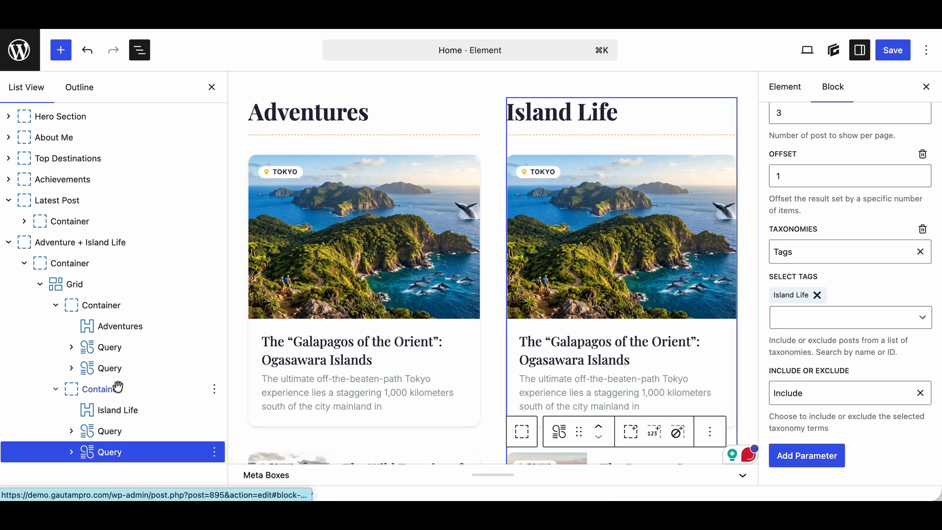
# Recheck the two Island Life queries and collapse the Adventure + Island Life and Latest Post sections in the block structure
pyautogui.click(116, 389)
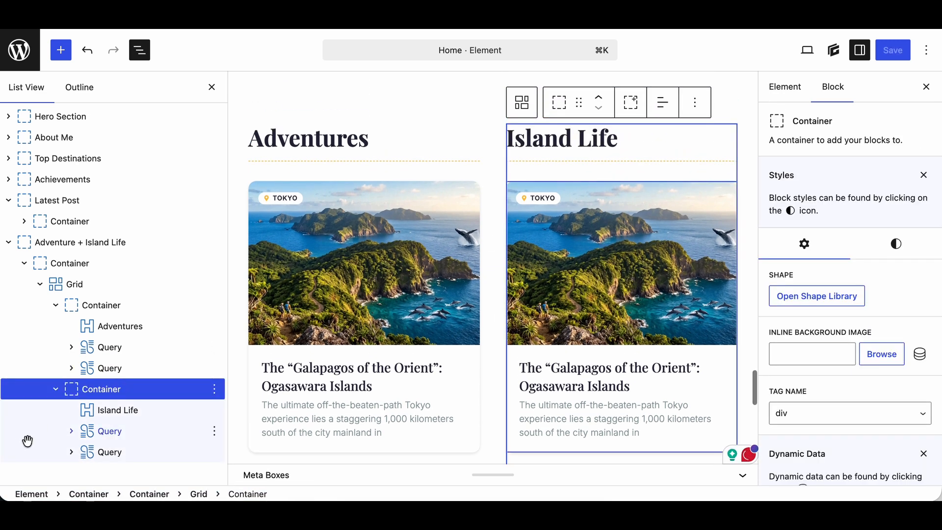
pyautogui.click(118, 431)
pyautogui.click(117, 449)
pyautogui.click(55, 389)
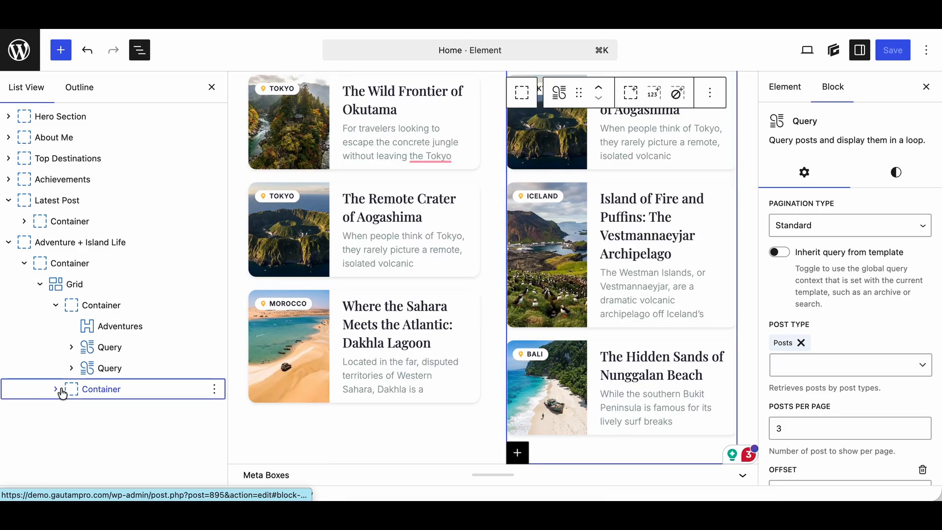
pyautogui.click(56, 305)
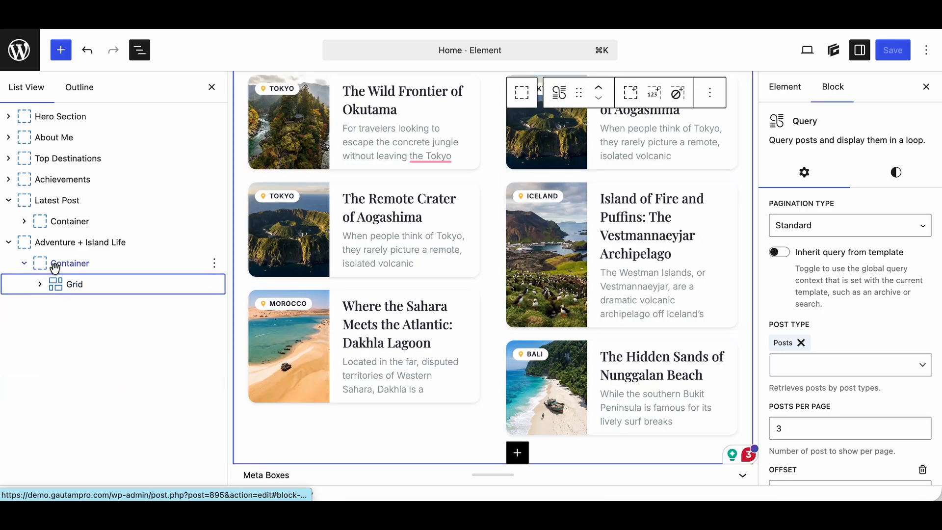
pyautogui.click(8, 242)
pyautogui.click(9, 201)
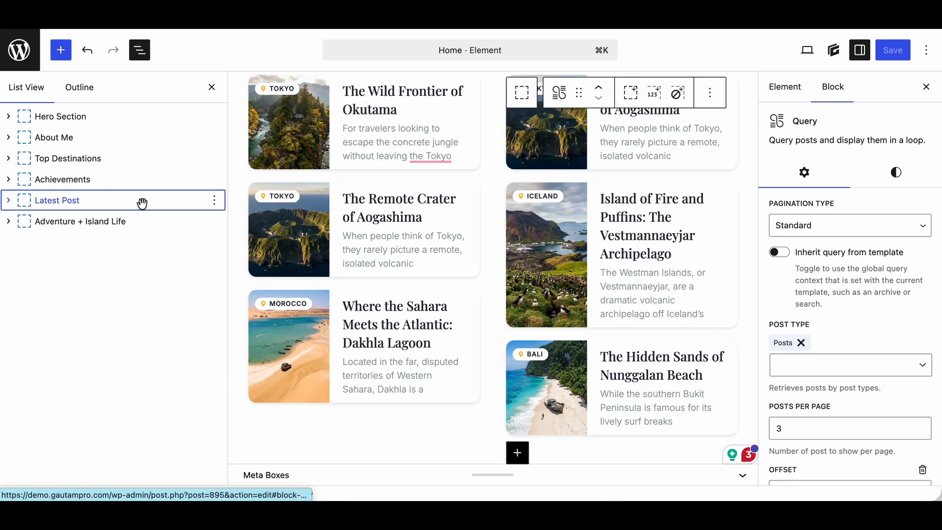
# Close the block structure list and check the posts in the Latest Adventures, Culture, Adventures and Island Life sections
pyautogui.scroll(-10, 543, 225)
pyautogui.scroll(15, 543, 226)
pyautogui.scroll(1, 544, 225)
pyautogui.scroll(-5, 459, 336)
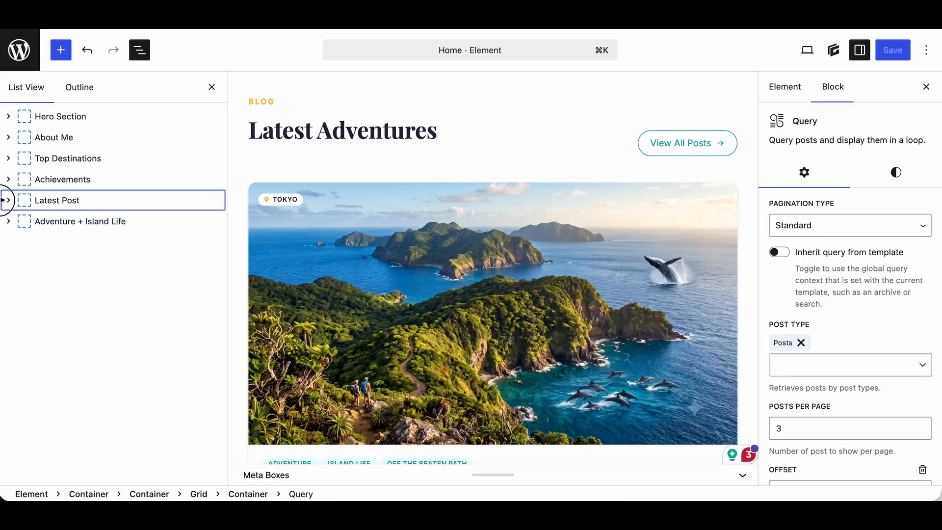
pyautogui.click(211, 87)
pyautogui.scroll(-10, 484, 259)
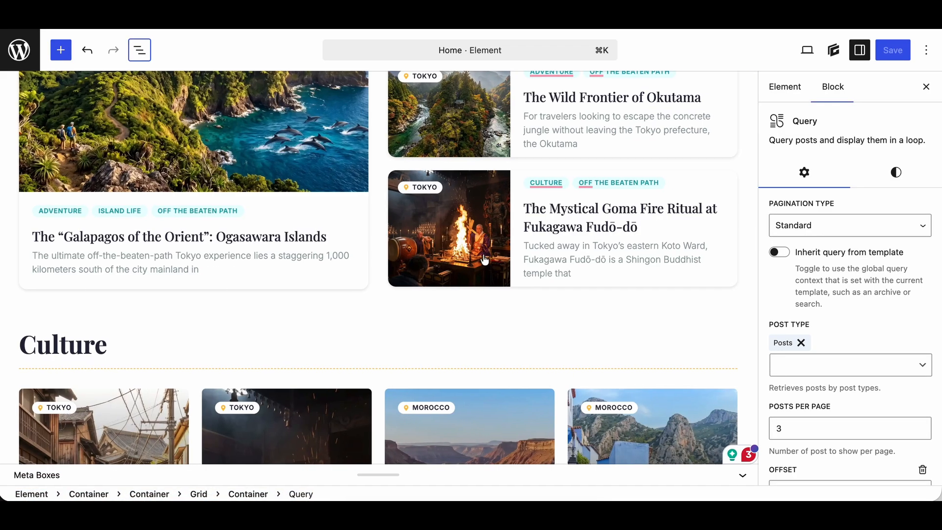
pyautogui.scroll(7, 484, 259)
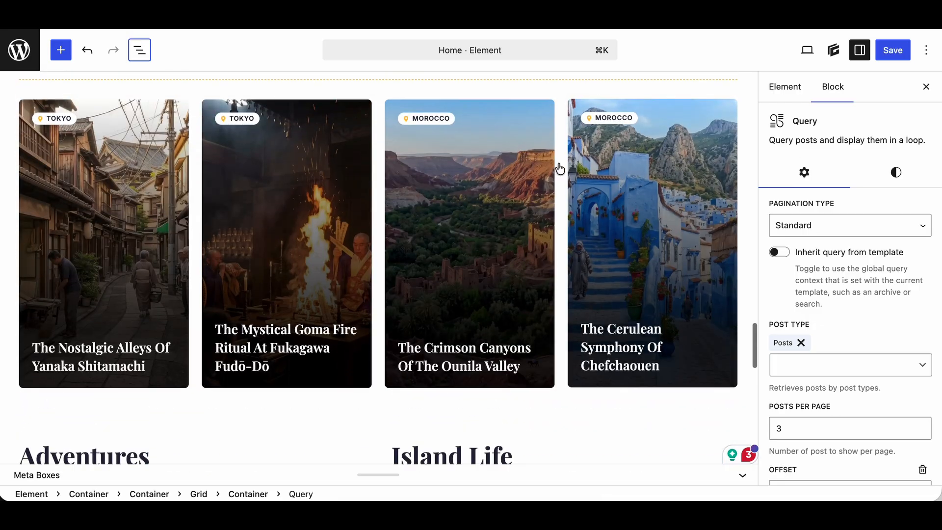
pyautogui.scroll(-9, 523, 269)
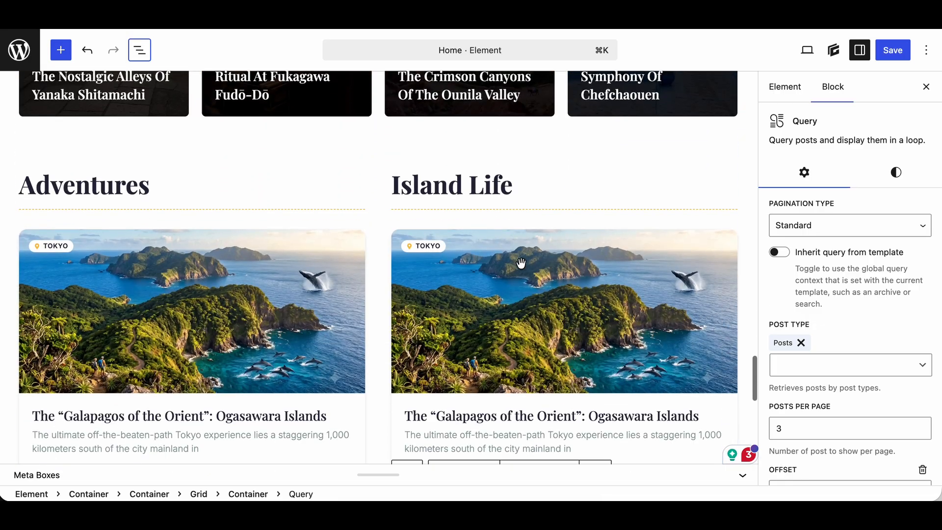
pyautogui.scroll(4, 521, 267)
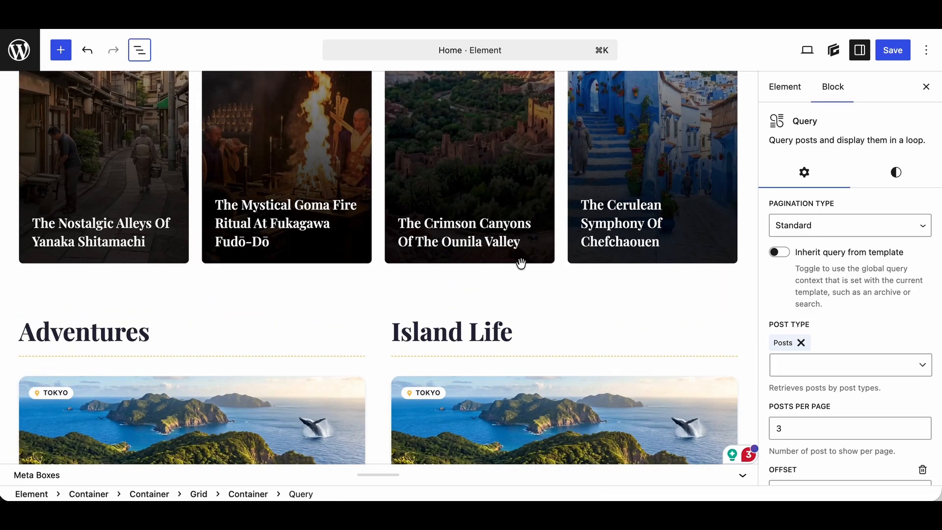
pyautogui.scroll(6, 521, 264)
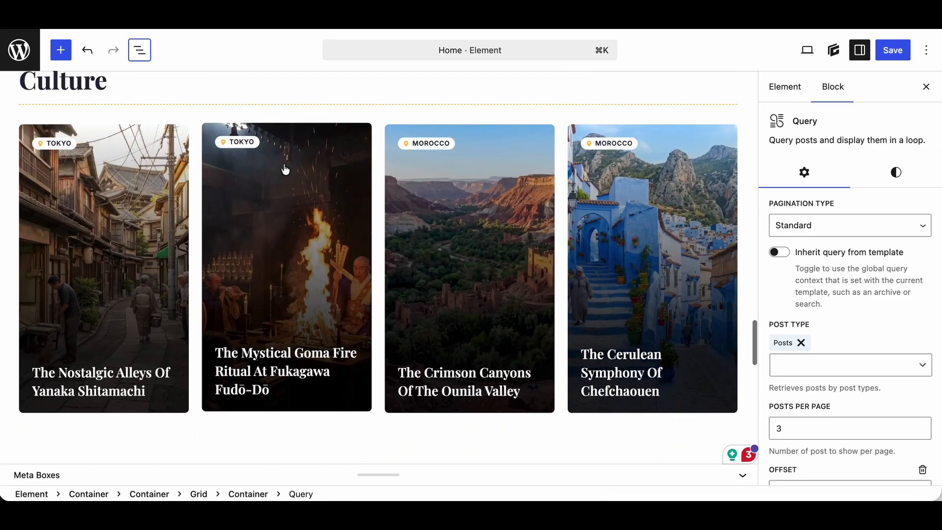
# Review the Culture, Adventures and Island Life sections with the block settings hidden, and save the Home element
pyautogui.scroll(1, 285, 170)
pyautogui.click(146, 116)
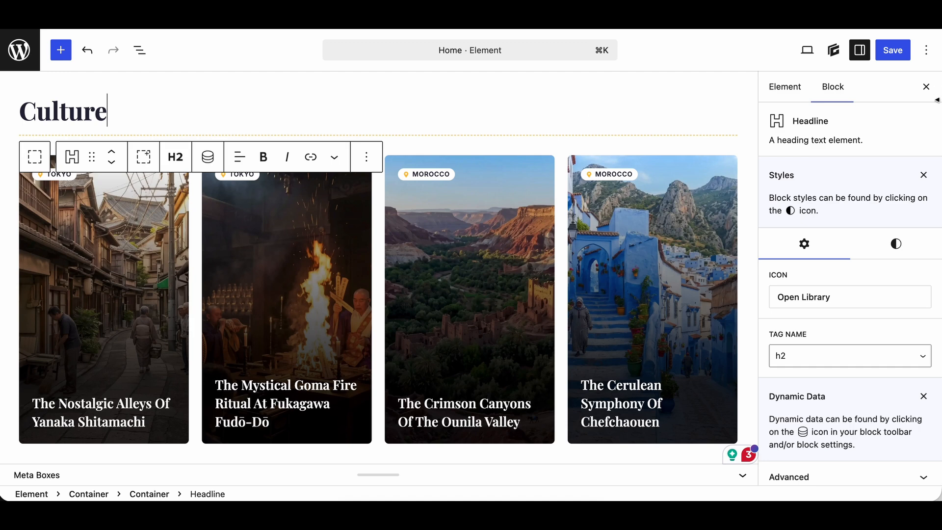
pyautogui.click(924, 88)
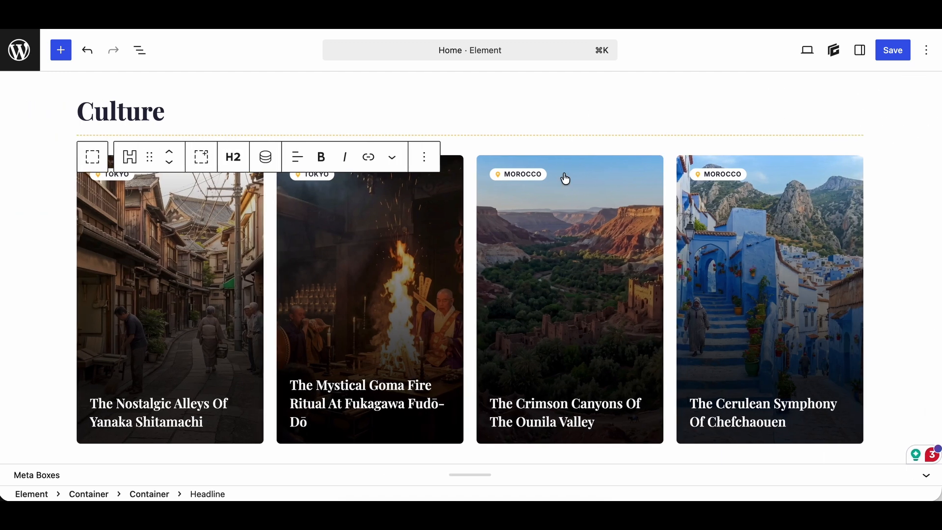
pyautogui.scroll(-10, 639, 262)
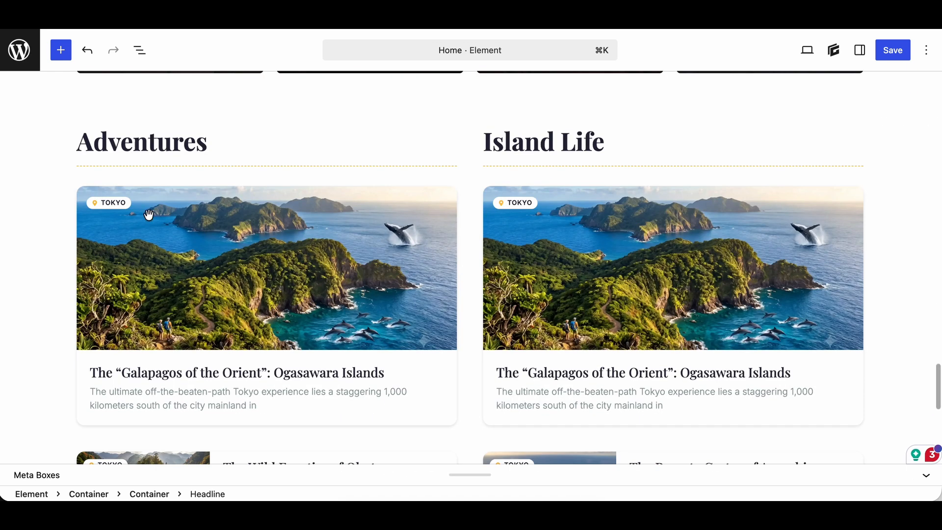
pyautogui.scroll(-4, 413, 326)
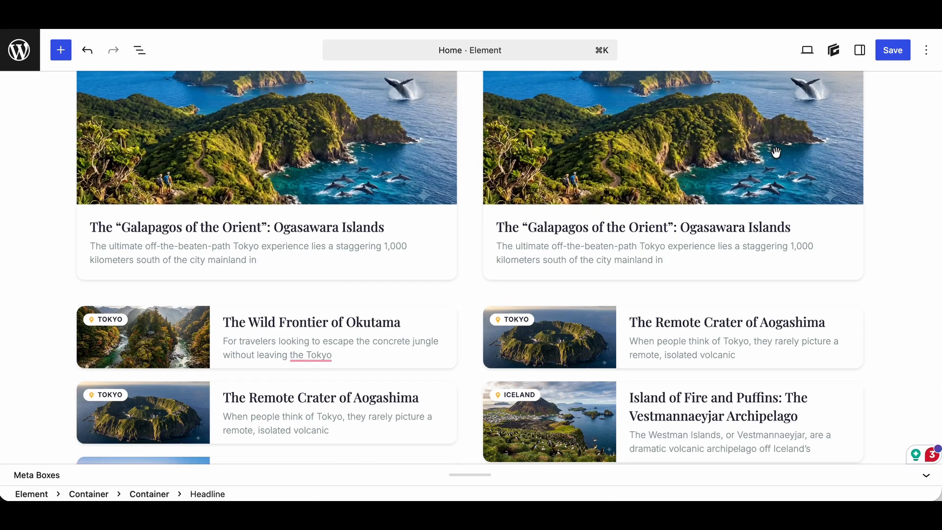
pyautogui.scroll(6, 780, 142)
pyautogui.scroll(-14, 763, 152)
pyautogui.scroll(10, 765, 154)
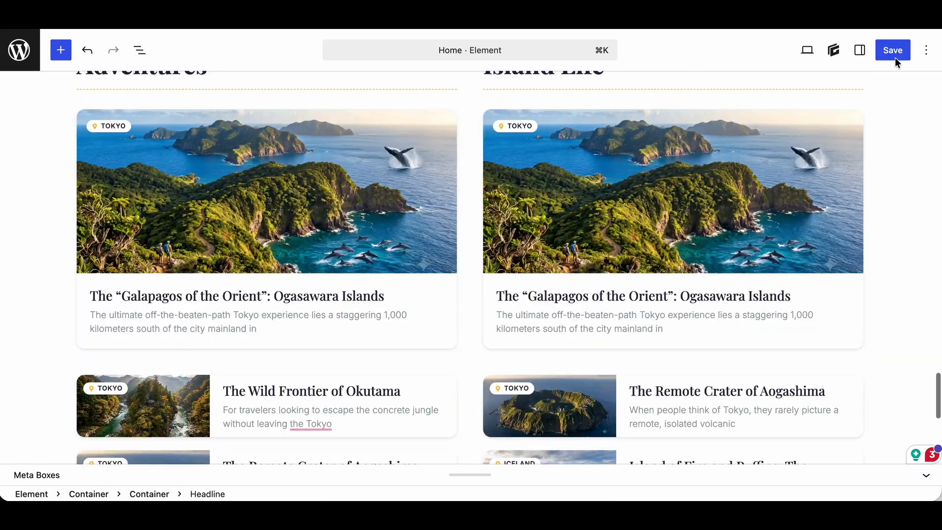
pyautogui.click(896, 54)
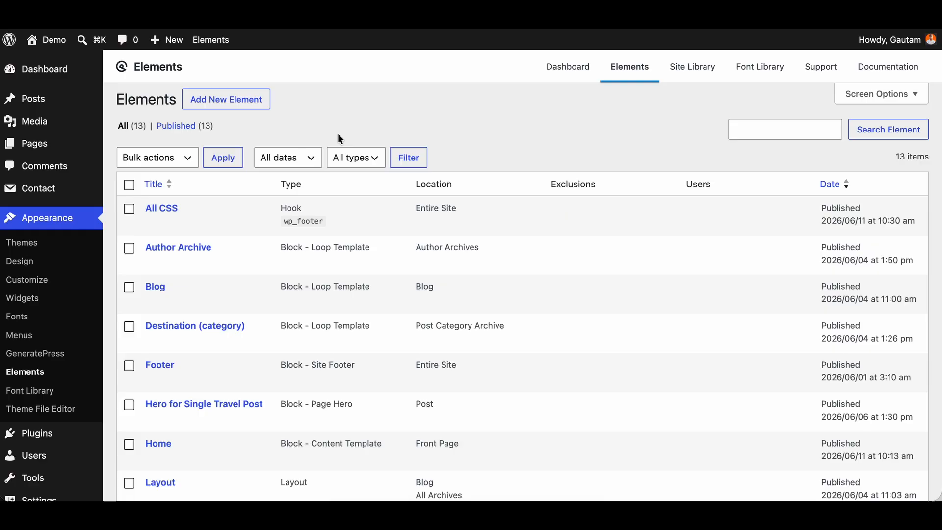
# Open the Right SideBar element for editing from the Elements list
pyautogui.scroll(-5, 293, 269)
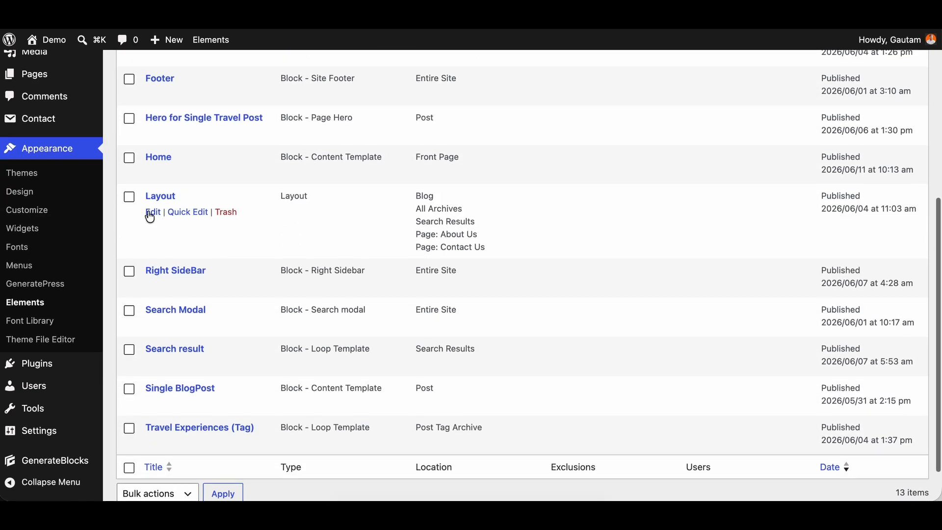
pyautogui.scroll(-2, 195, 254)
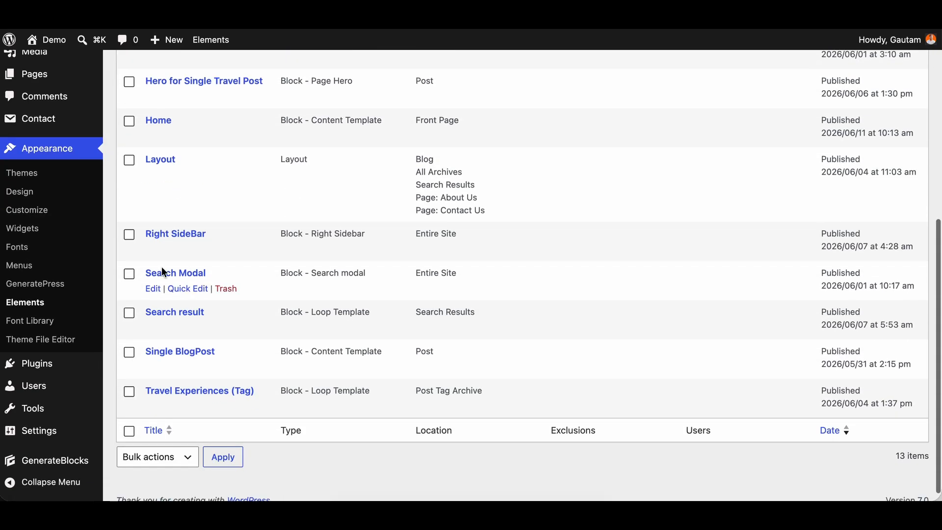
pyautogui.click(153, 249)
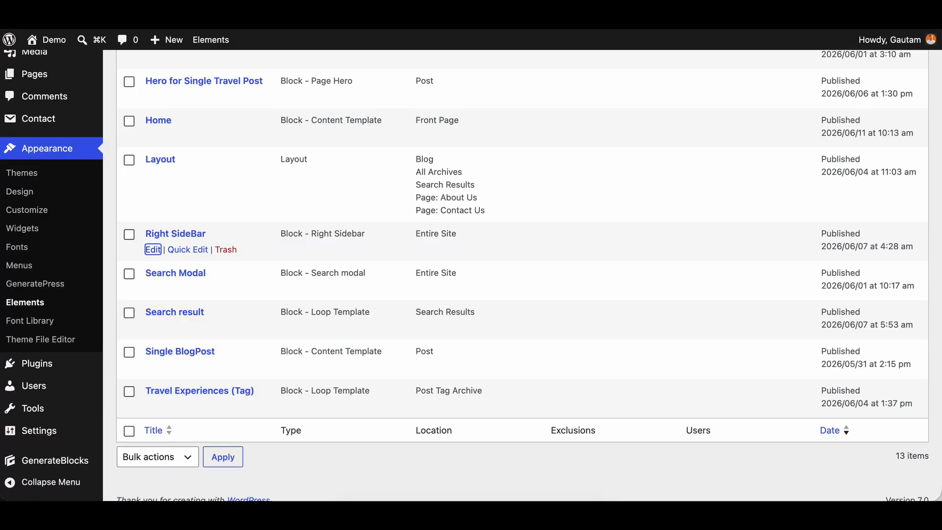
# Open the Right SideBar element for editing, save it and close its editor, confirming leaving the page
pyautogui.click(153, 249)
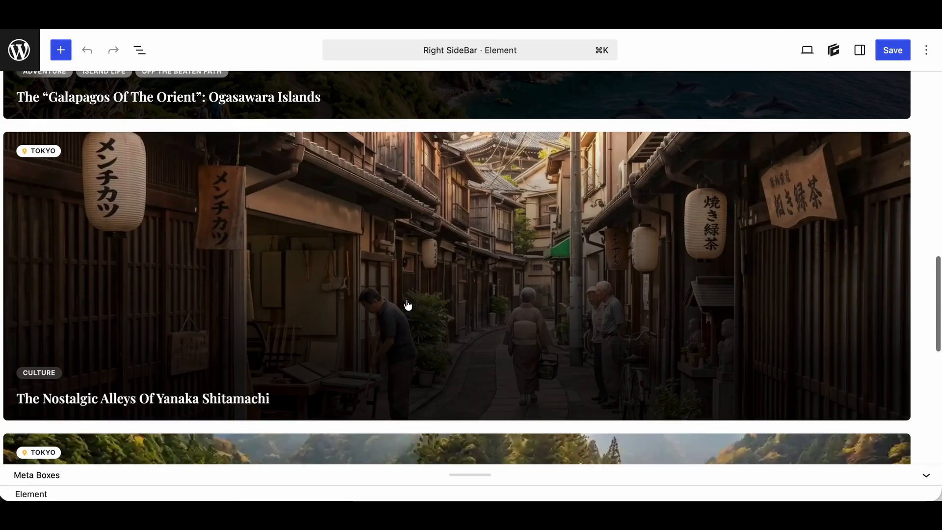
pyautogui.scroll(15, 406, 304)
pyautogui.click(895, 51)
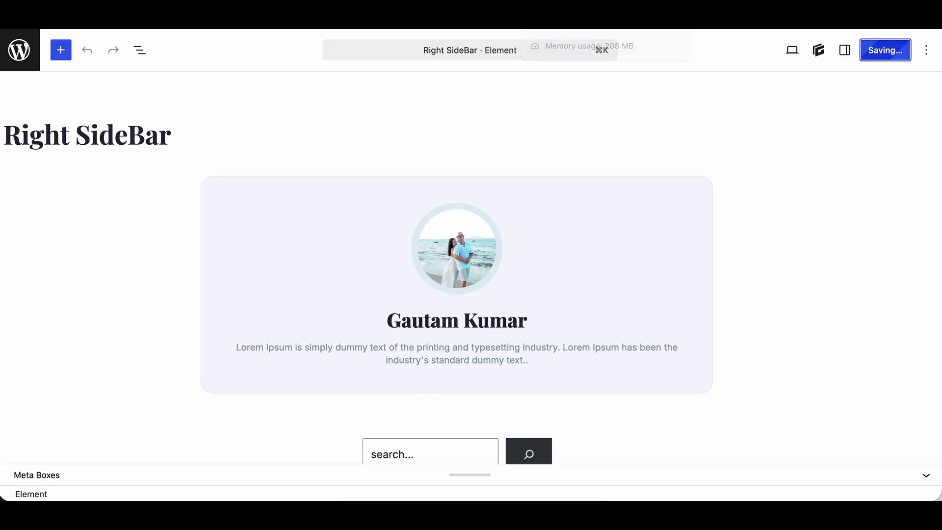
pyautogui.press('super+w')
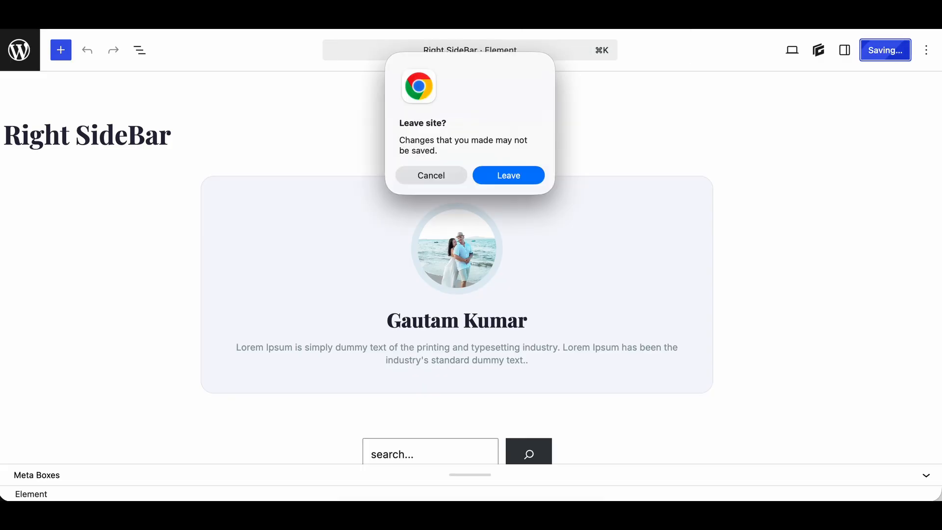
pyautogui.click(509, 177)
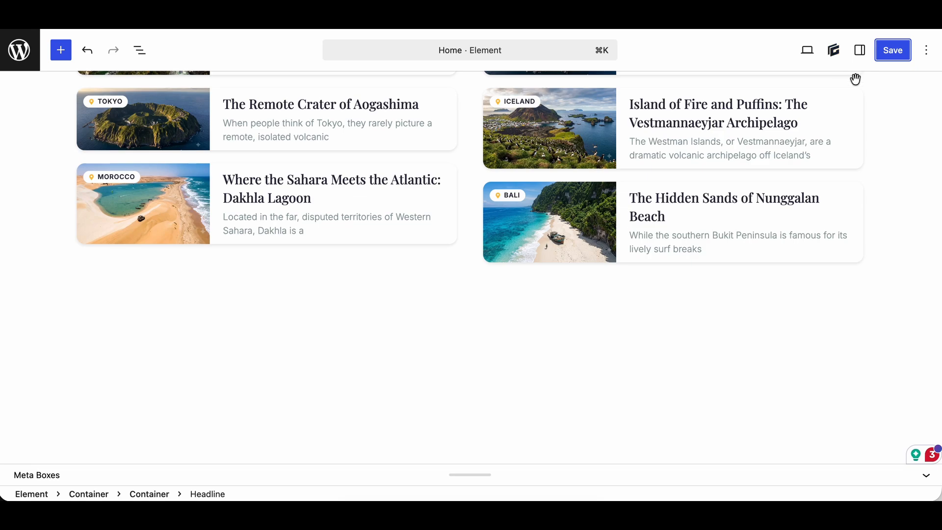
# Open the Search Modal element from the Elements list and close the Home element's editor, confirming leaving the page
pyautogui.press('super+w')
pyautogui.scroll(-1, 339, 222)
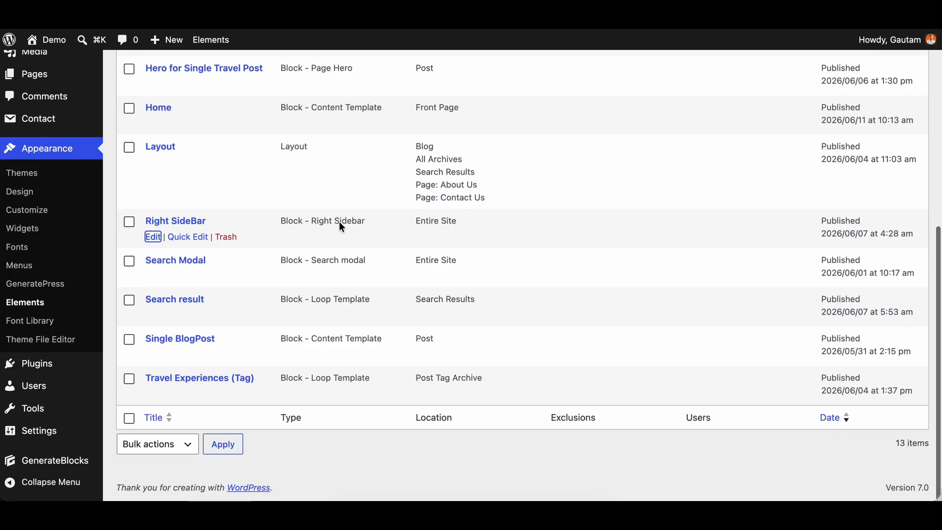
pyautogui.click(155, 278)
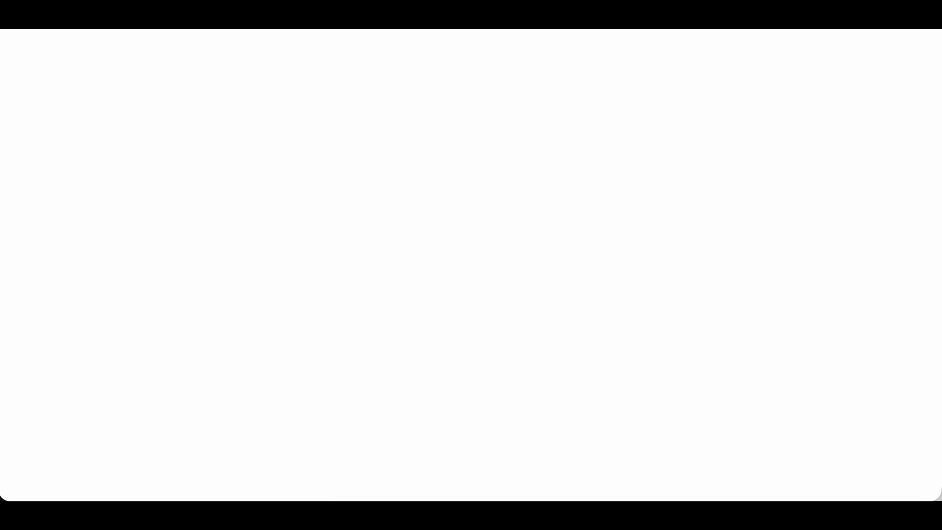
pyautogui.press('super+w')
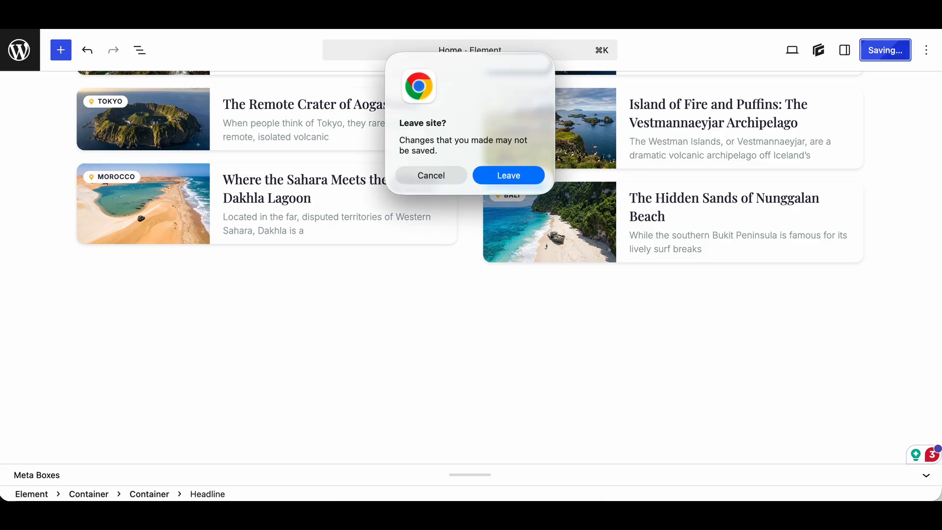
pyautogui.click(519, 180)
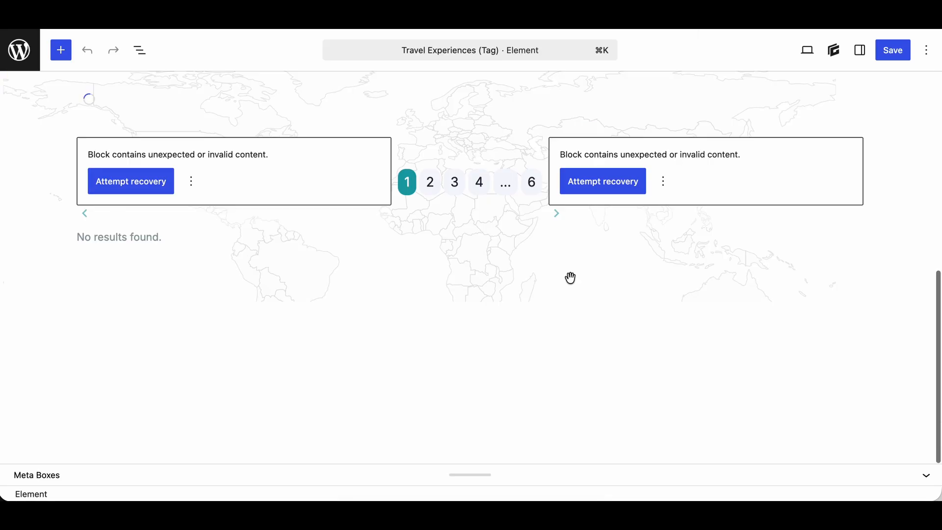
# Recover the two invalid pagination button blocks in the Travel Experiences (Tag) element and save it
pyautogui.click(130, 182)
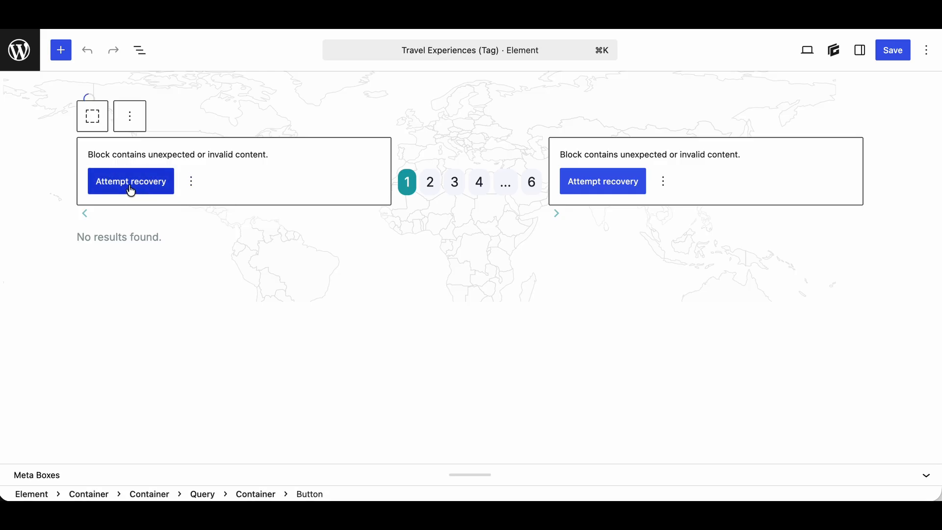
pyautogui.click(628, 182)
pyautogui.click(927, 50)
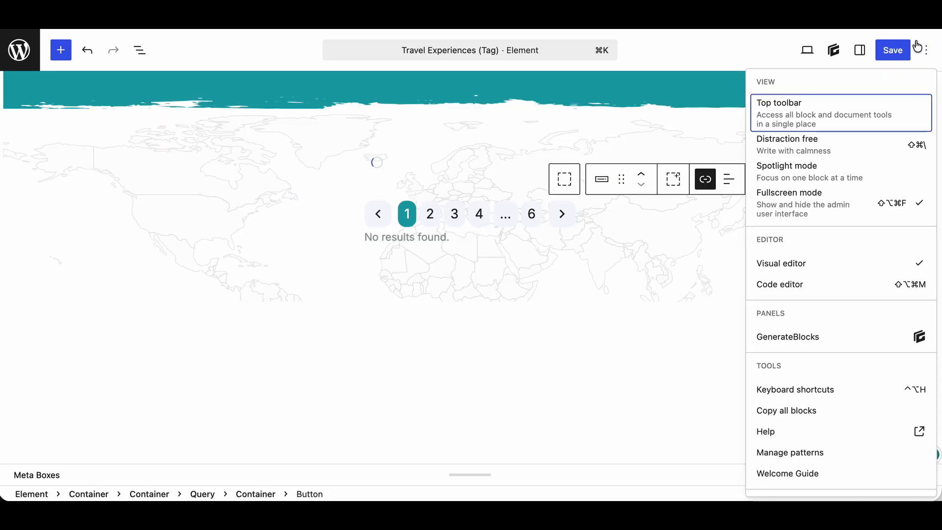
pyautogui.click(892, 51)
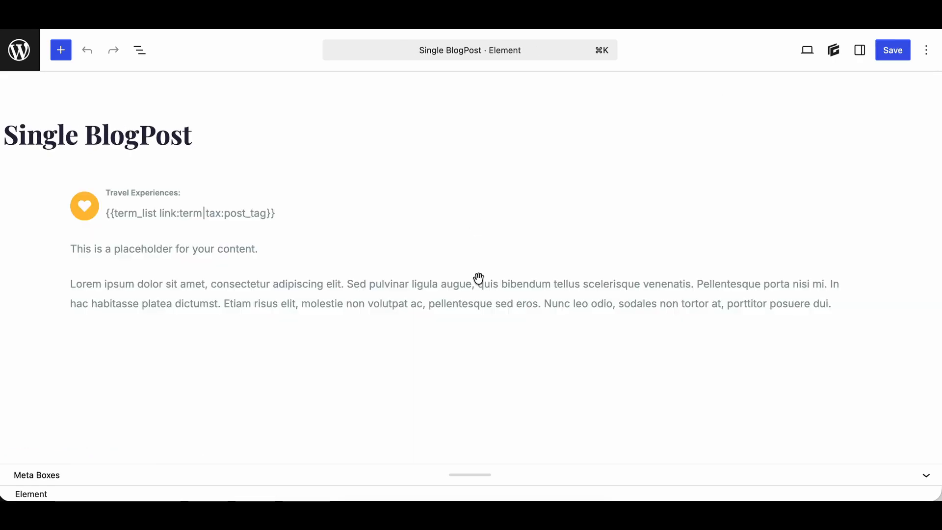
# Check the Single BlogPost element, recover the two invalid pagination button blocks in the Search result element and save it
pyautogui.scroll(-1, 478, 278)
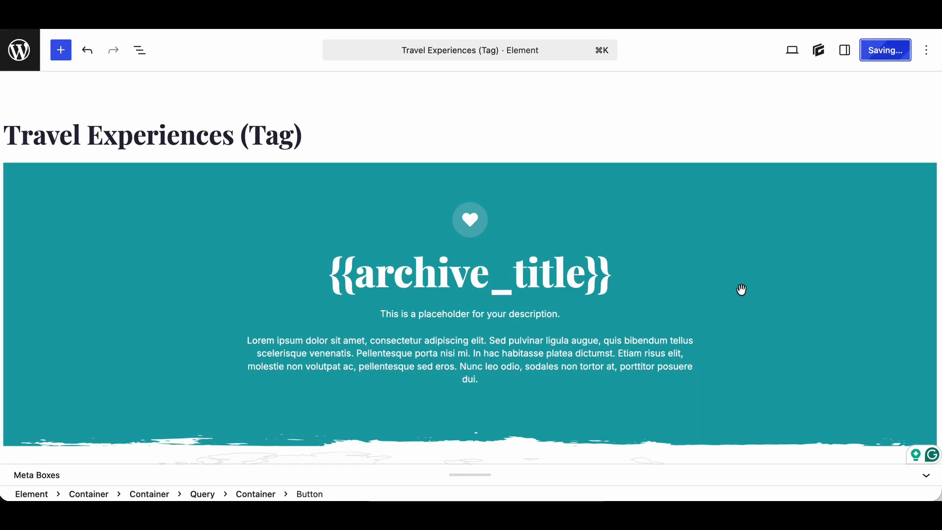
pyautogui.scroll(-7, 742, 290)
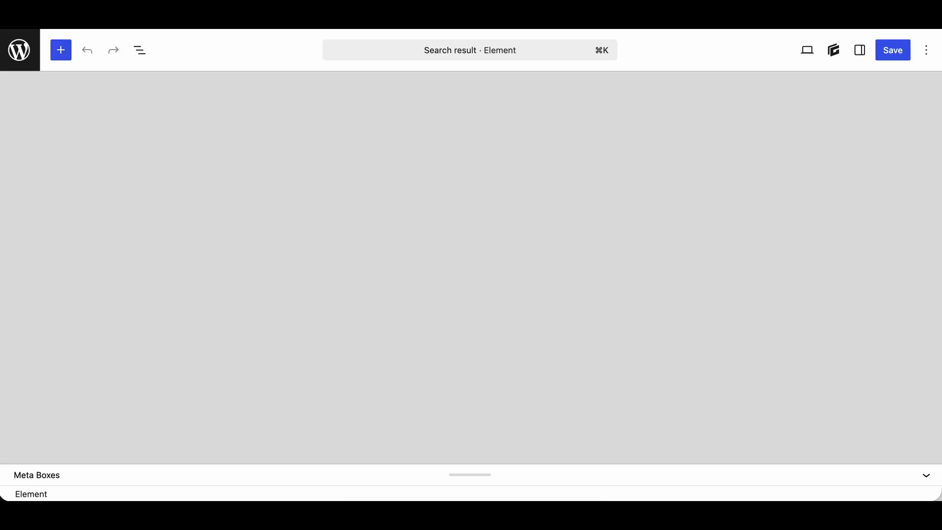
pyautogui.scroll(-4, 557, 265)
pyautogui.scroll(1, 116, 260)
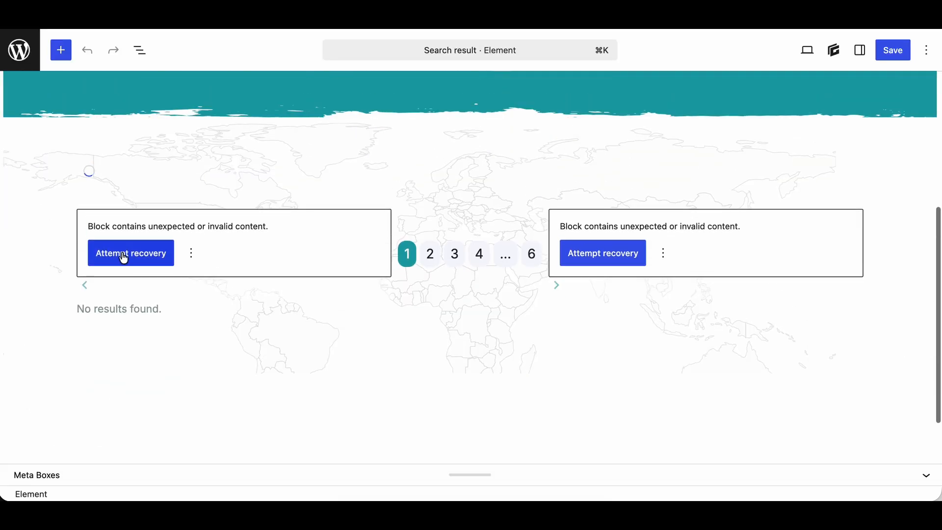
pyautogui.click(125, 256)
pyautogui.click(656, 241)
pyautogui.scroll(4, 652, 231)
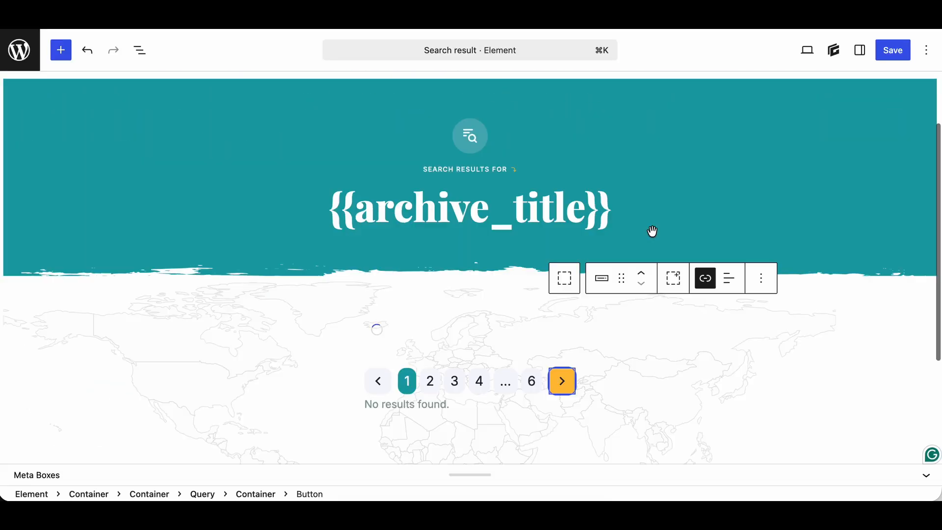
pyautogui.scroll(-3, 651, 230)
pyautogui.click(895, 53)
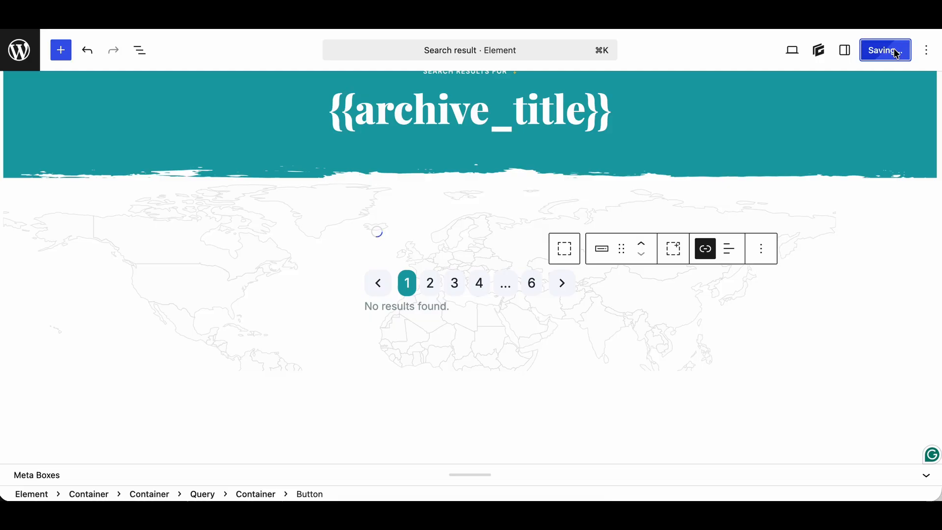
pyautogui.scroll(2, 658, 119)
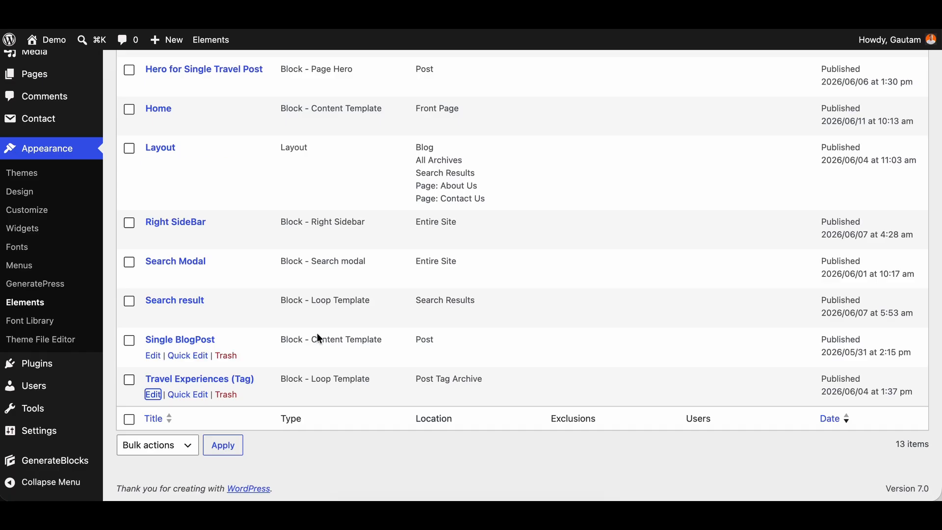
# Visit the demo site's front end and review the home page from the hero section down to the footer
pyautogui.scroll(7, 341, 240)
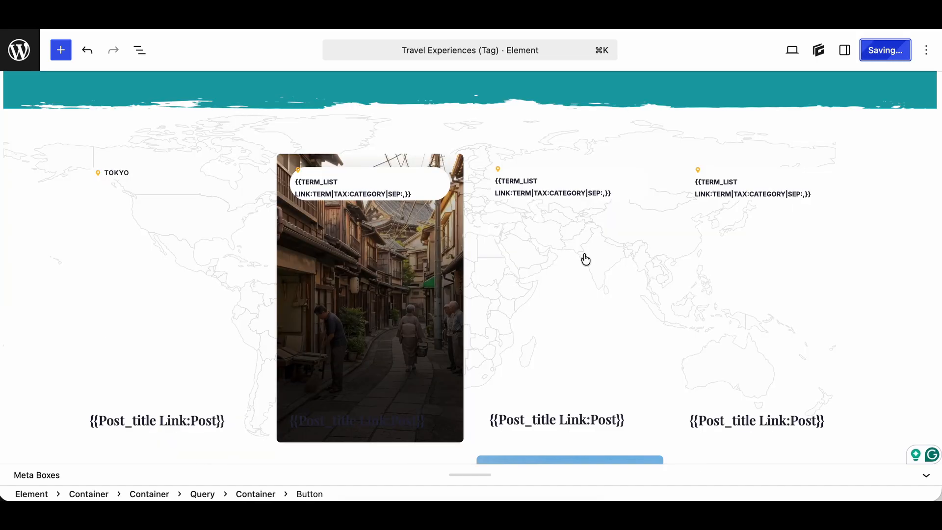
pyautogui.scroll(-5, 587, 255)
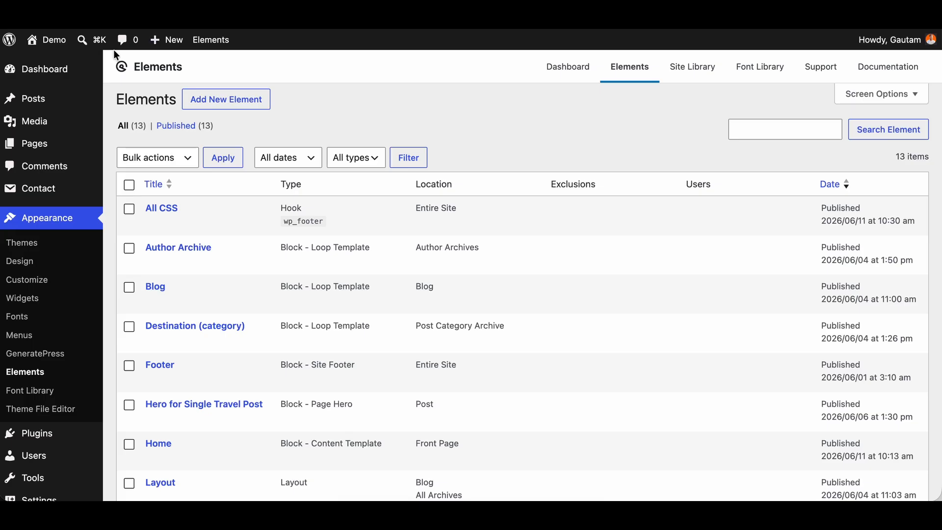
pyautogui.moveTo(62, 48)
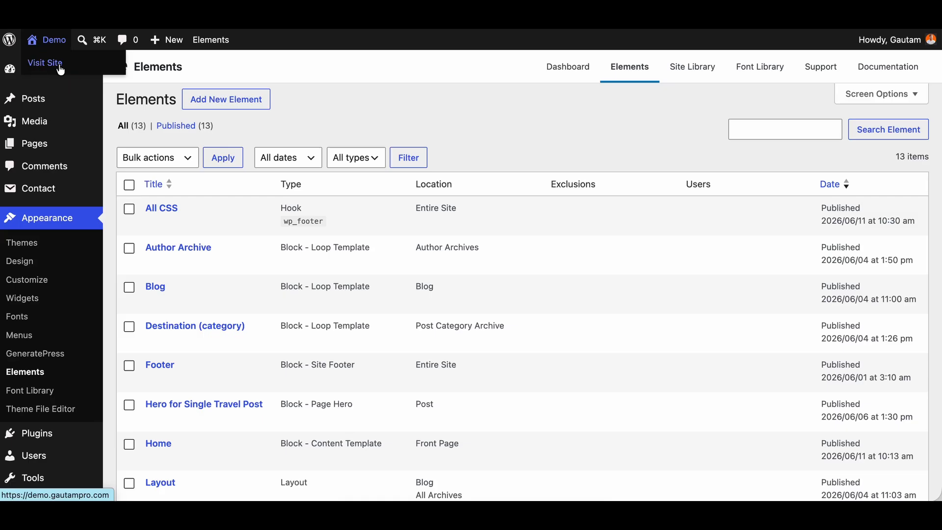
pyautogui.click(45, 62)
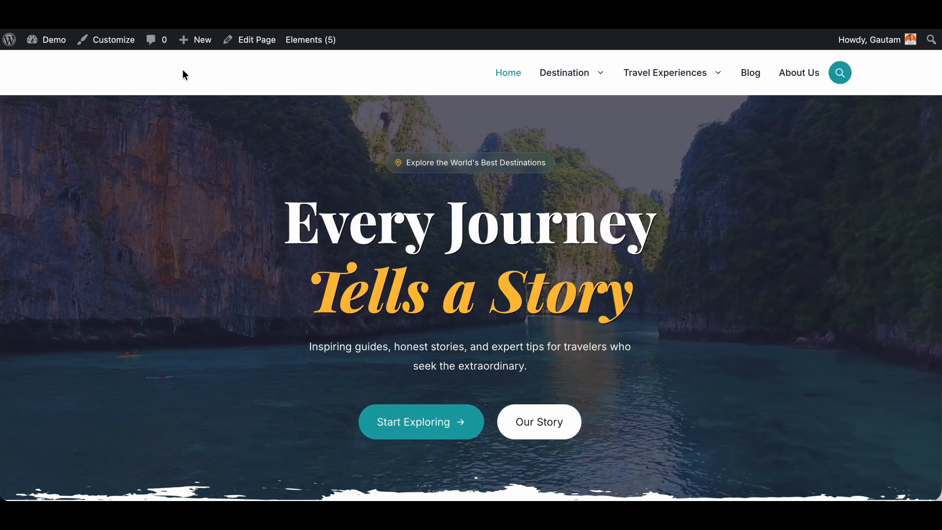
pyautogui.scroll(-2, 439, 266)
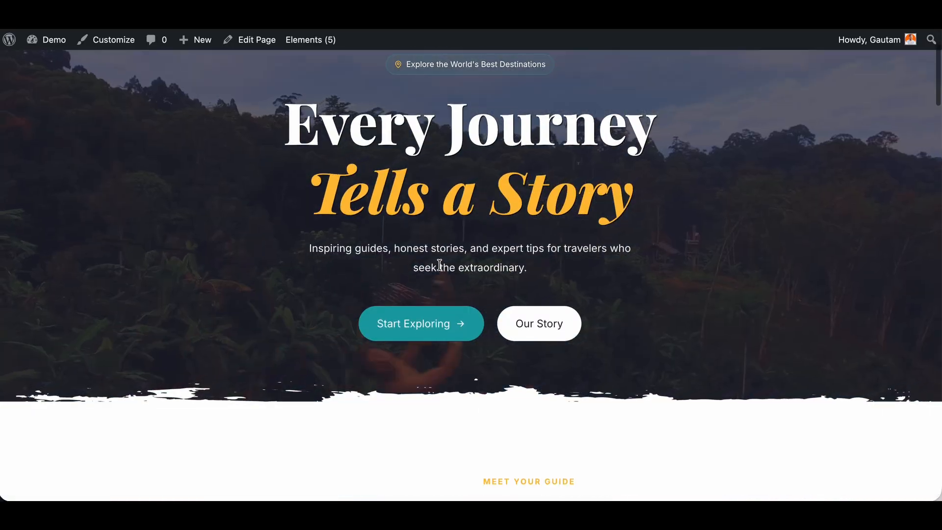
pyautogui.scroll(-10, 440, 265)
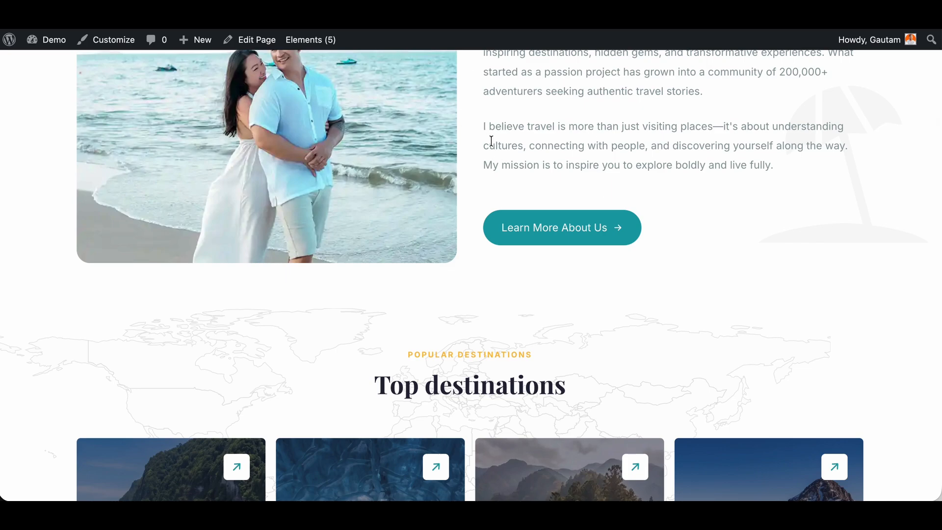
pyautogui.scroll(-20, 431, 348)
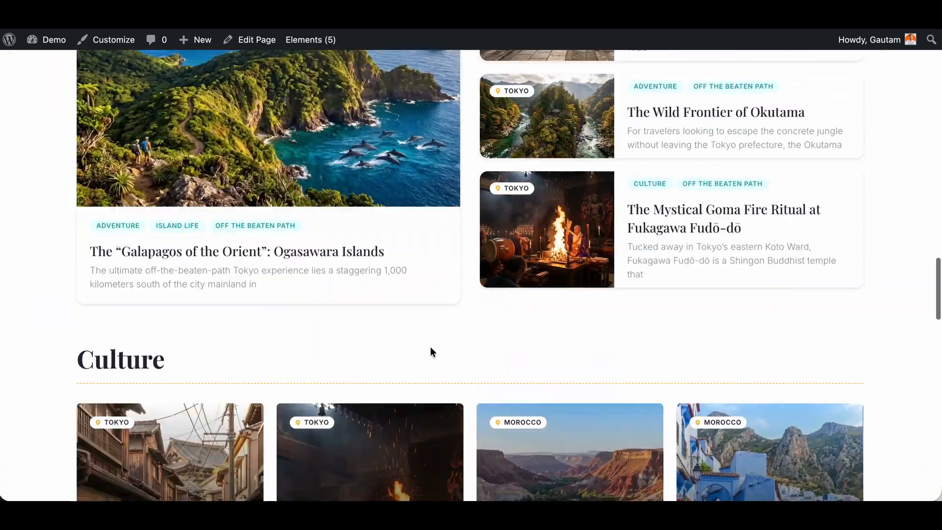
pyautogui.scroll(-20, 430, 350)
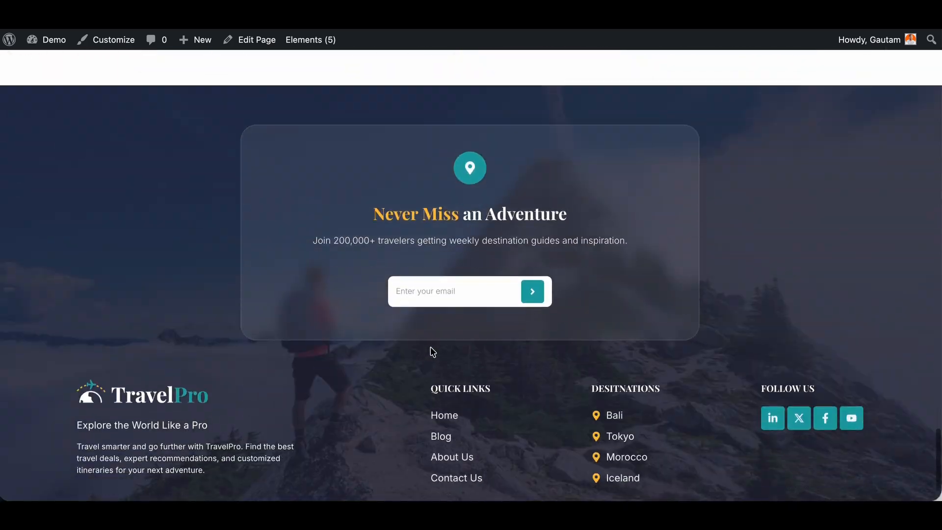
pyautogui.scroll(13, 431, 348)
pyautogui.scroll(20, 431, 347)
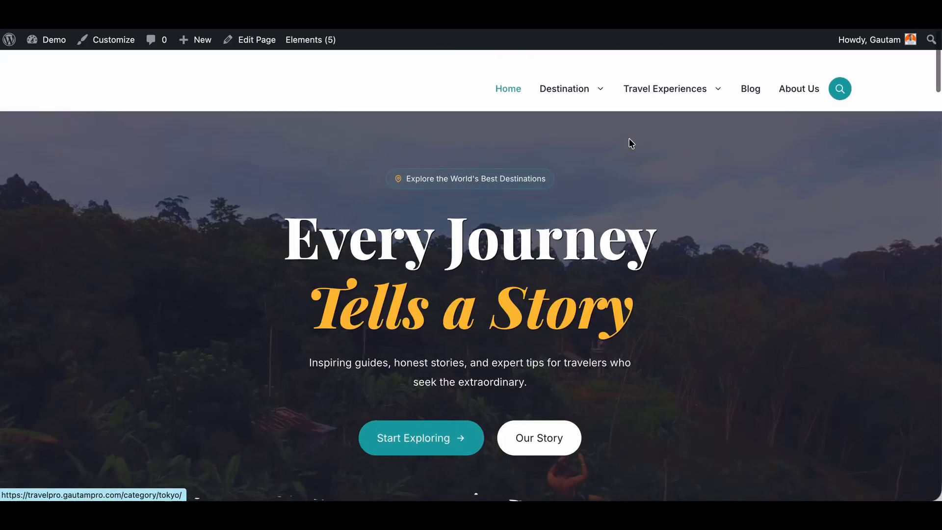
# Use the site's navigation to check the Adventure travel experience page and the Tokyo destination page
pyautogui.scroll(-1, 603, 118)
pyautogui.moveTo(562, 73)
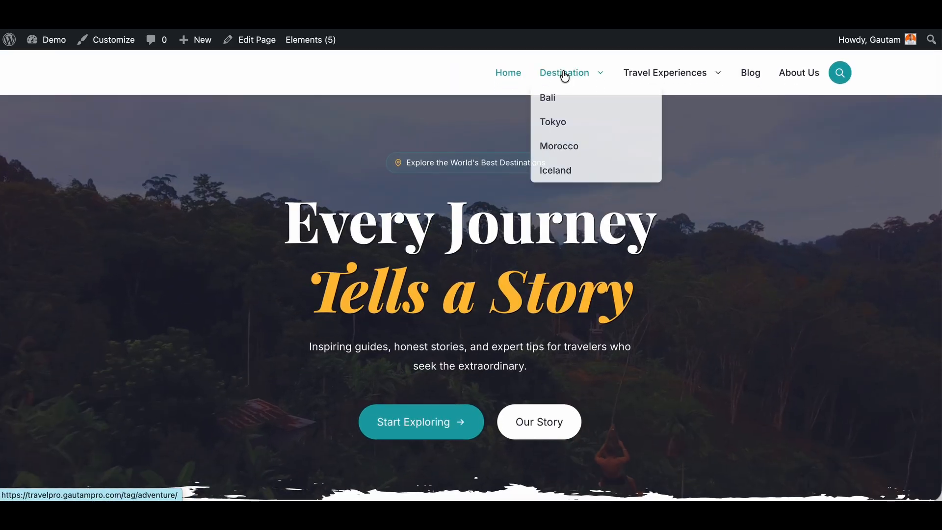
pyautogui.click(566, 106)
pyautogui.moveTo(652, 74)
pyautogui.click(650, 106)
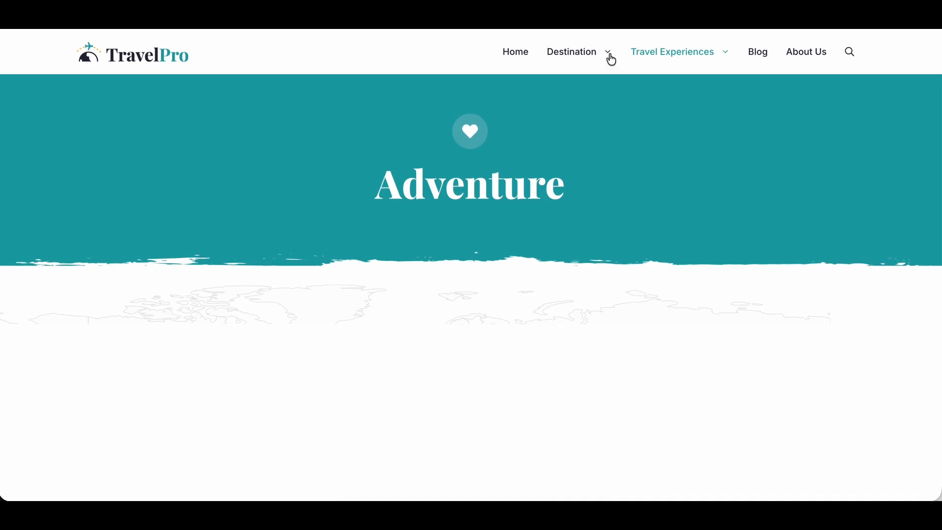
pyautogui.moveTo(587, 57)
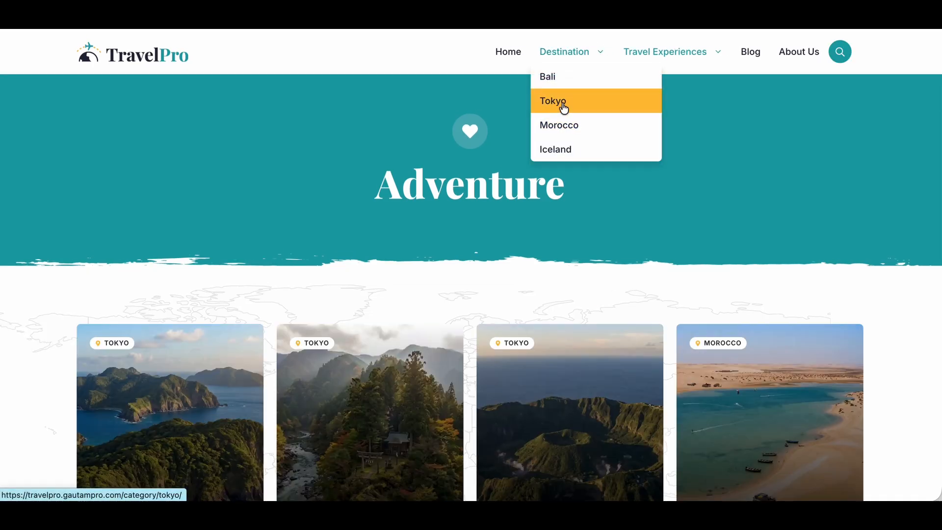
pyautogui.click(563, 106)
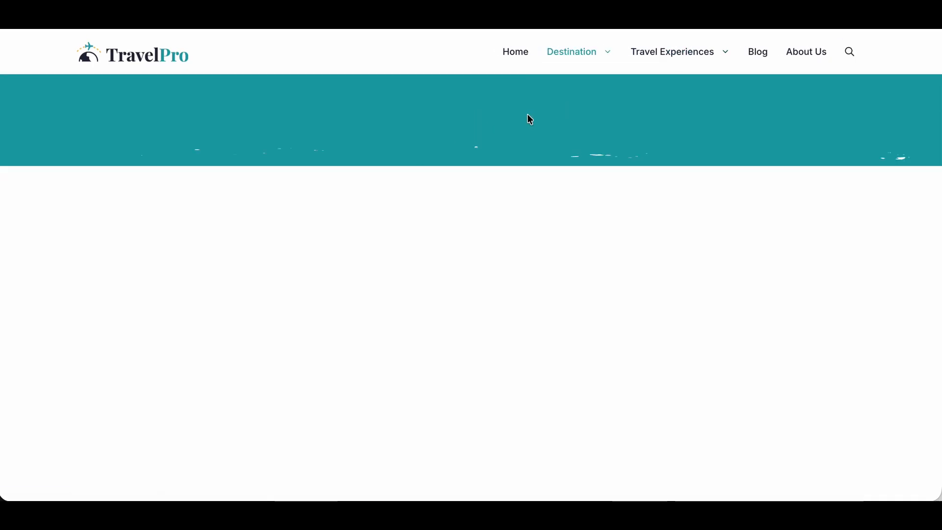
# Open the Blog page and read through its post The Nostalgic Alleys of Yanaka Shitamachi
pyautogui.click(746, 57)
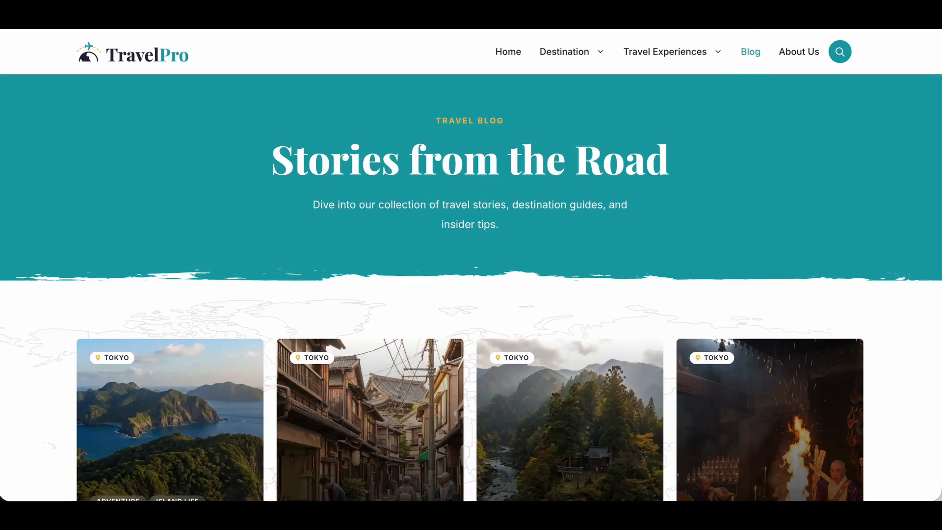
pyautogui.scroll(-5, 337, 296)
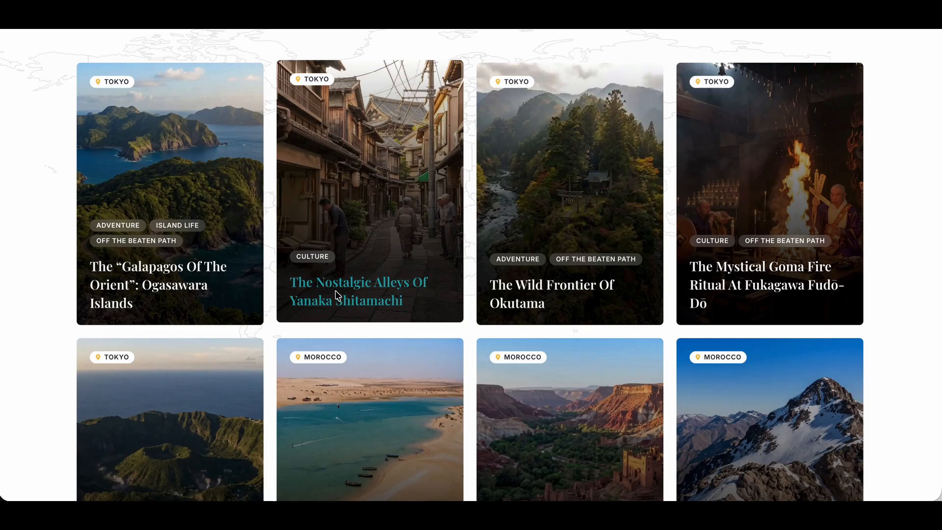
pyautogui.click(335, 290)
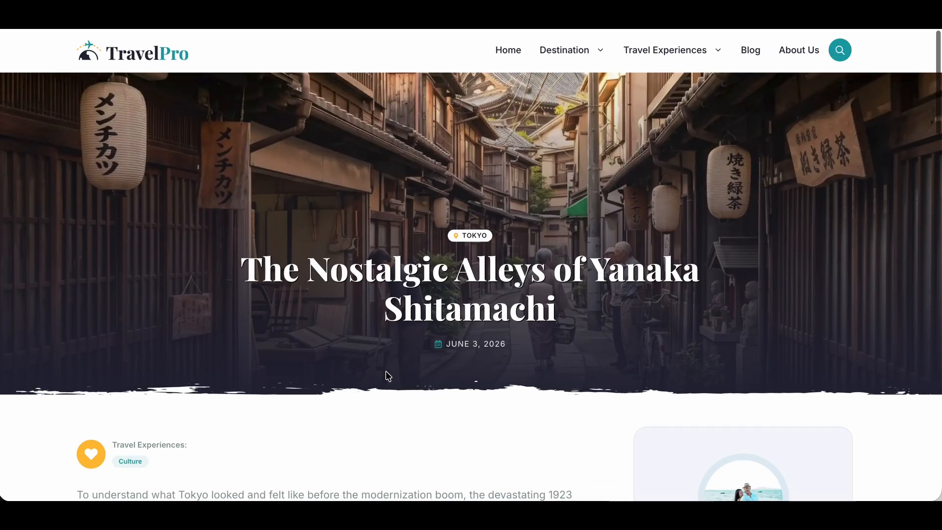
pyautogui.scroll(-7, 251, 238)
pyautogui.scroll(-11, 488, 387)
pyautogui.scroll(12, 473, 406)
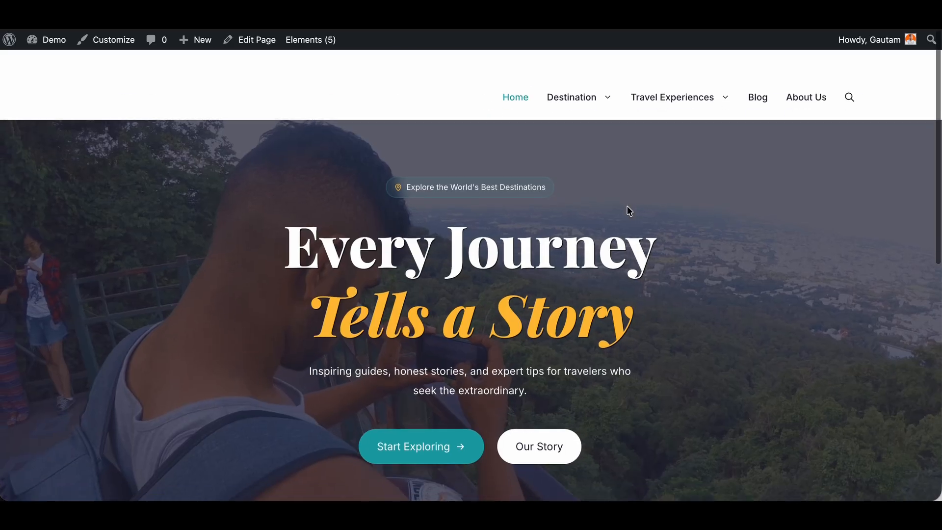
# Recheck the home page's header and hero section and open the site Customizer
pyautogui.scroll(-5, 627, 211)
pyautogui.scroll(5, 154, 132)
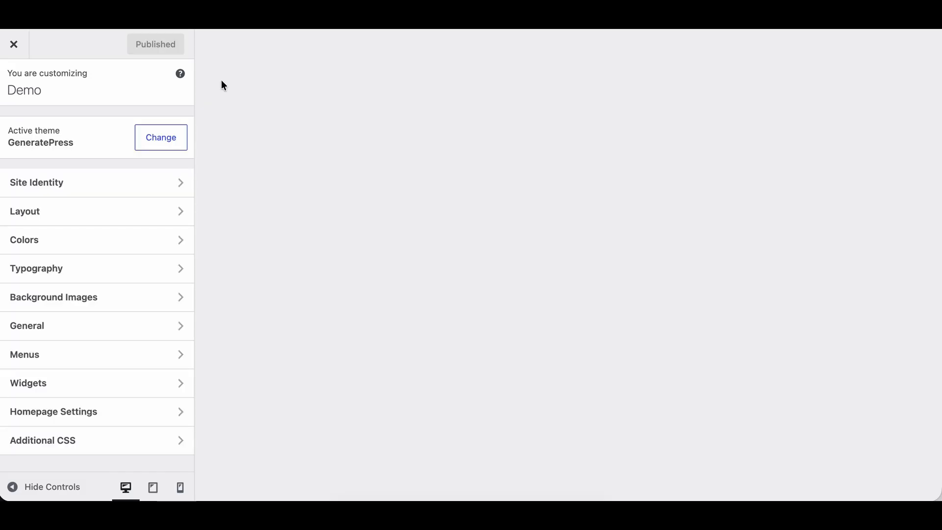
# Show the site title in the header by turning off Hide site title in Site Identity, and publish the change
pyautogui.click(94, 190)
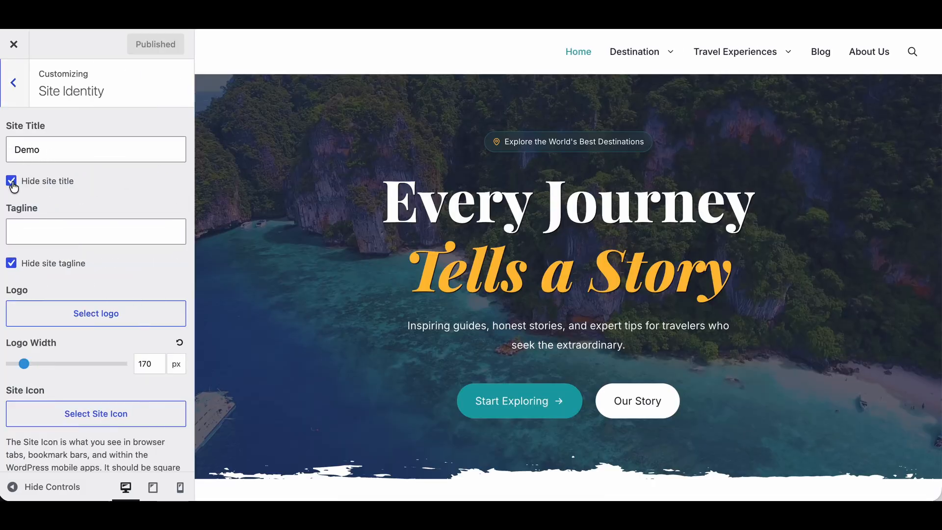
pyautogui.click(12, 183)
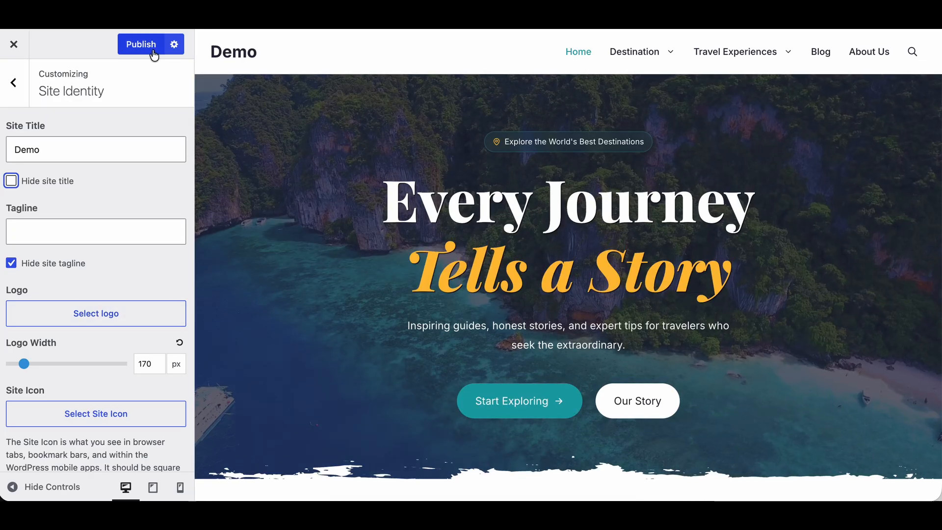
pyautogui.click(150, 45)
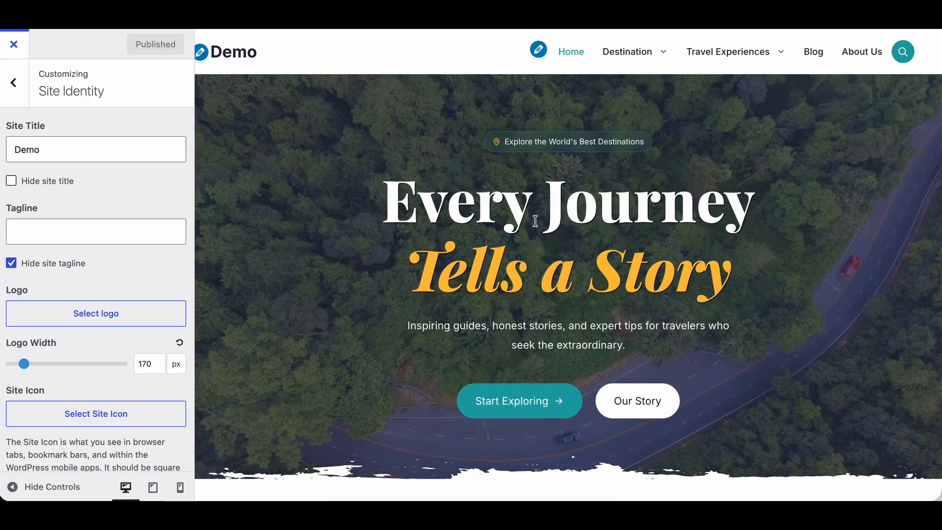
# Switch to the WP Template store's Travel Pro product page and review its purchase, live preview and documentation options
pyautogui.click(467, 29)
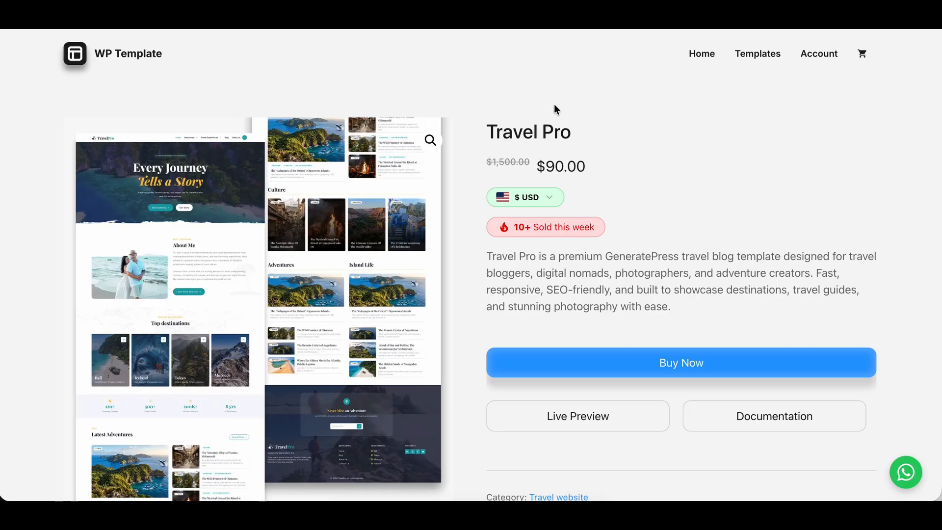
pyautogui.scroll(-3, 599, 192)
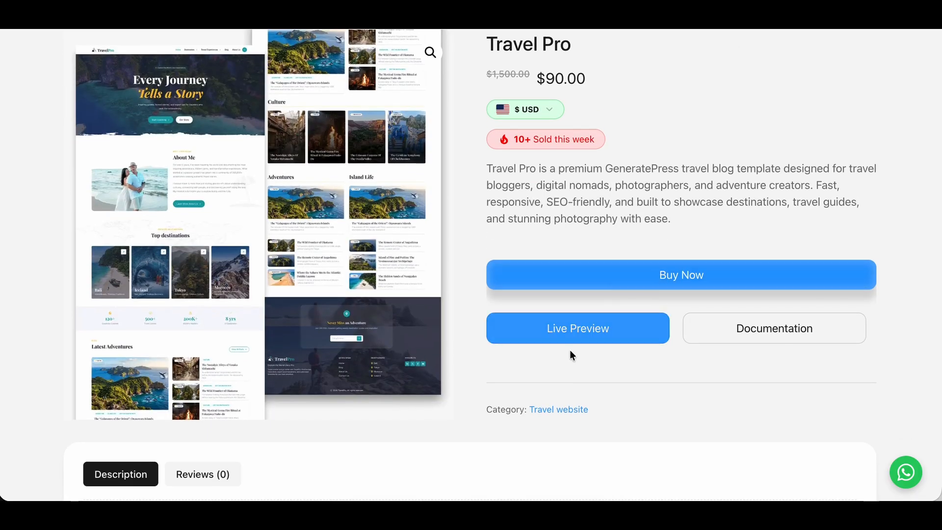
pyautogui.click(761, 328)
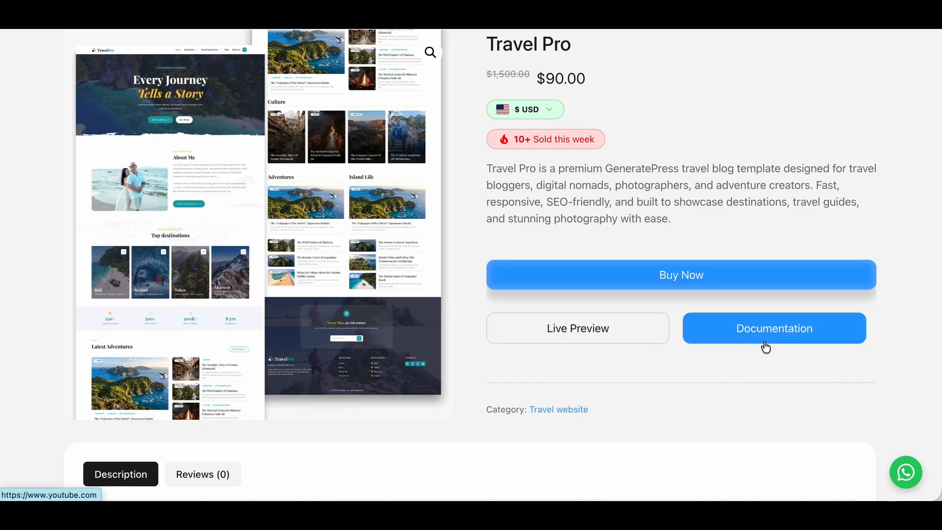
pyautogui.scroll(-2, 763, 343)
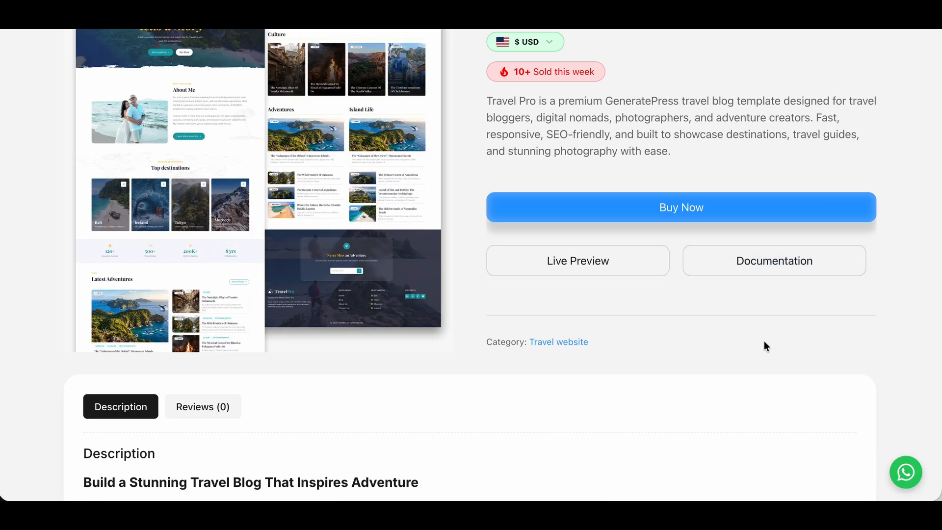
pyautogui.scroll(-1, 763, 345)
pyautogui.click(769, 234)
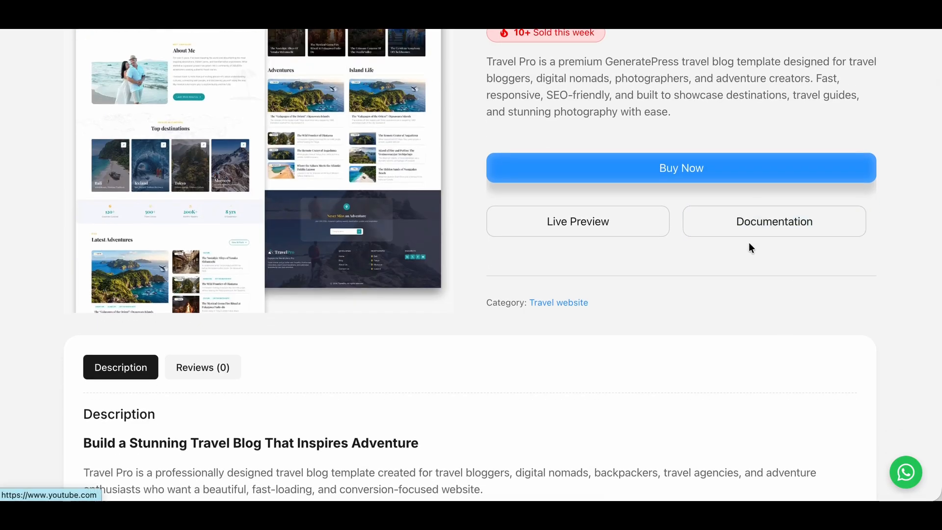
pyautogui.scroll(2, 749, 243)
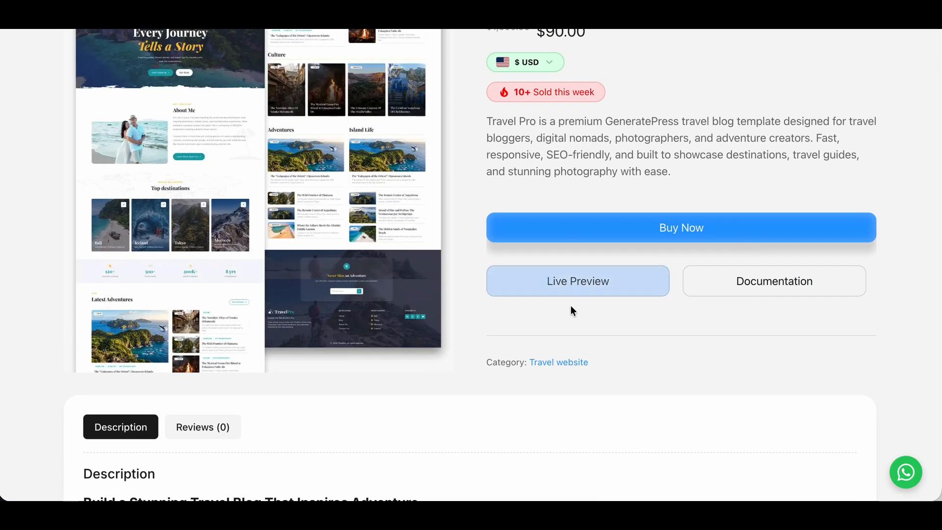
pyautogui.scroll(-1, 549, 396)
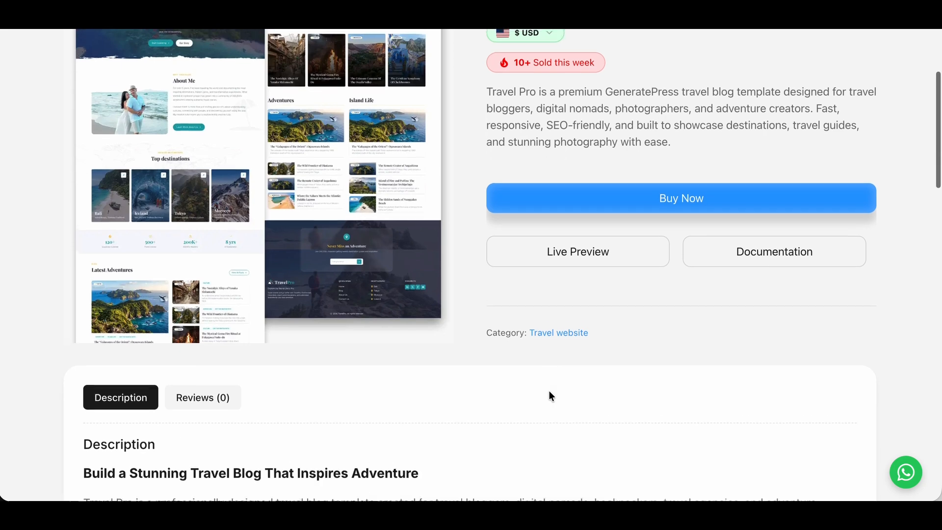
pyautogui.scroll(-3, 551, 395)
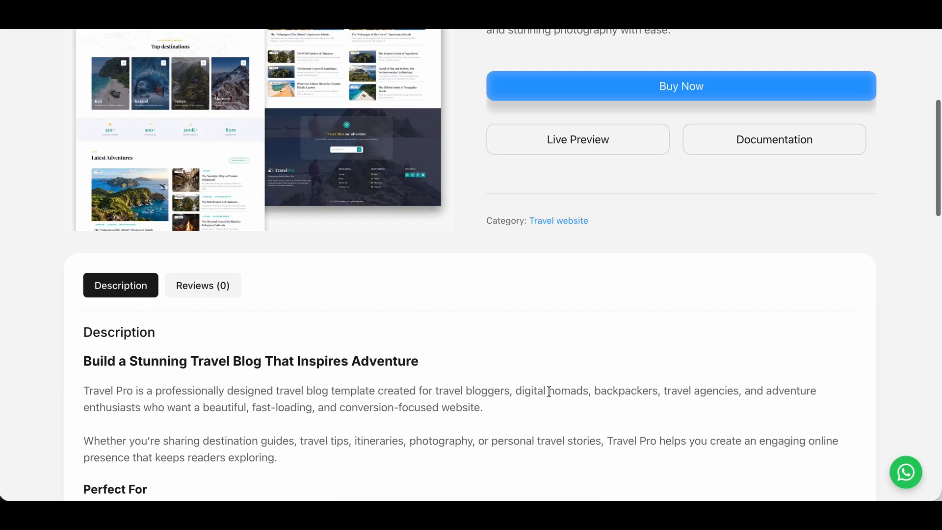
pyautogui.scroll(1, 550, 396)
pyautogui.scroll(3, 550, 395)
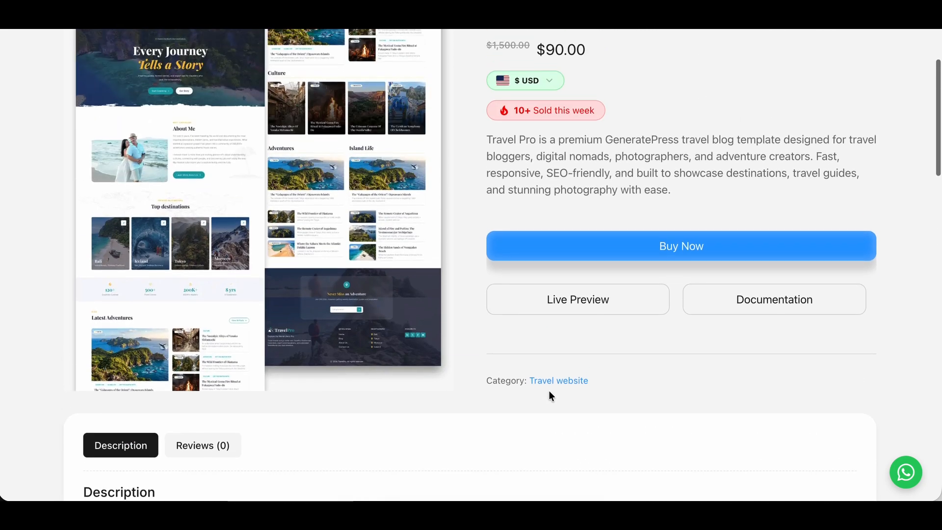
pyautogui.scroll(3, 549, 390)
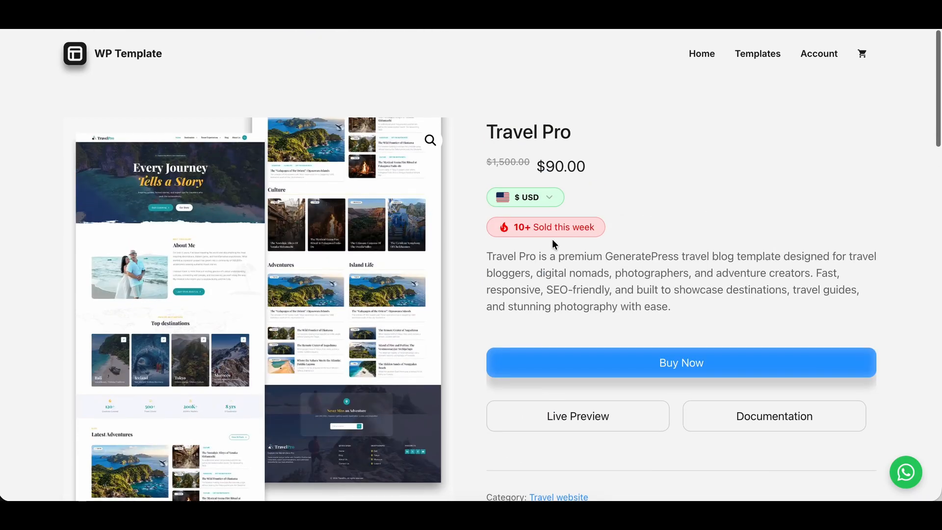
# Examine the Travel Pro description's required plugins and highlight the list of pages under What's Included
pyautogui.scroll(-10, 552, 239)
pyautogui.scroll(-10, 561, 338)
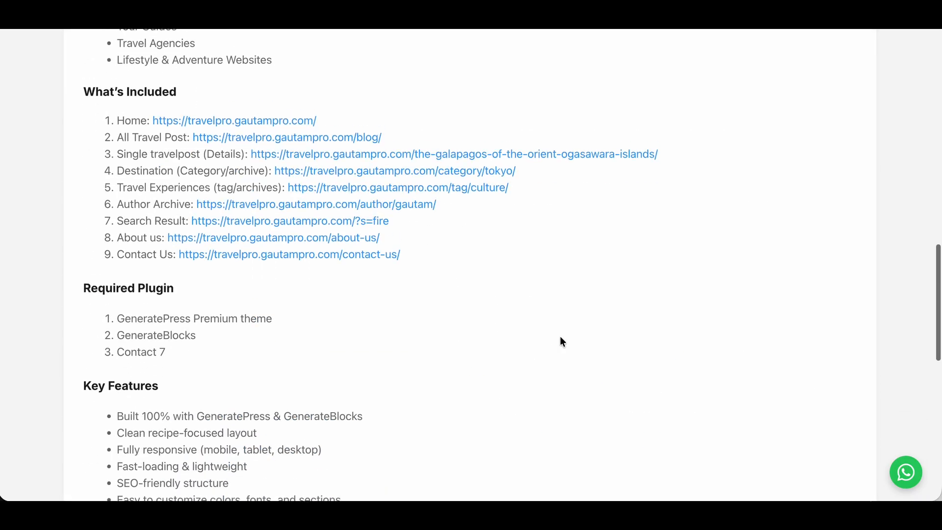
pyautogui.click(106, 111)
pyautogui.moveTo(106, 110); pyautogui.dragTo(455, 270)
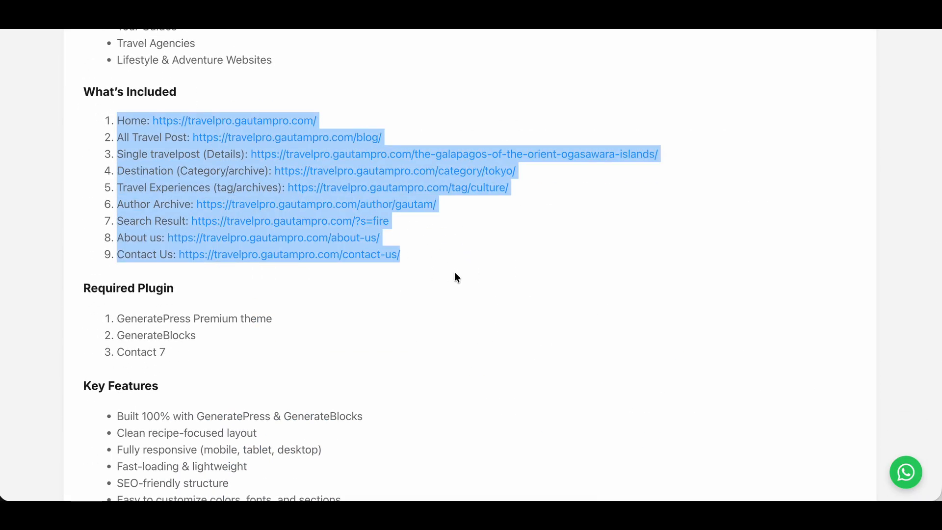
pyautogui.scroll(4, 499, 234)
pyautogui.scroll(4, 531, 188)
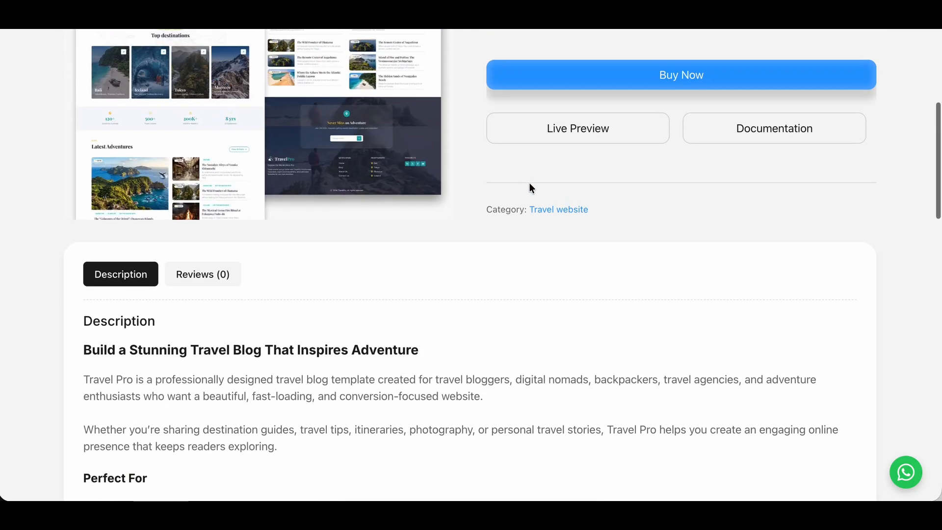